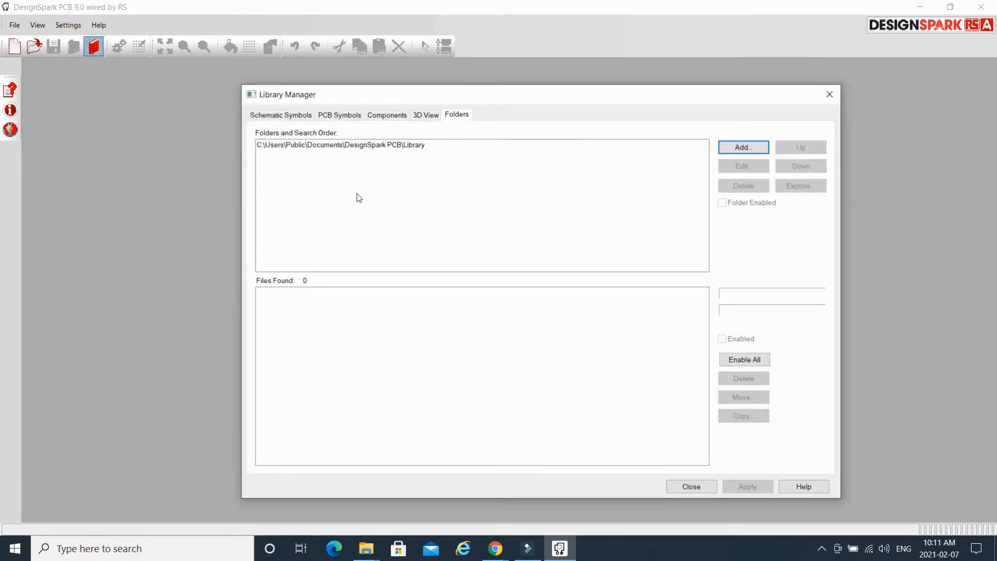
Add Library\Default as a second library search folder, finding 12 library files.
click(406, 146)
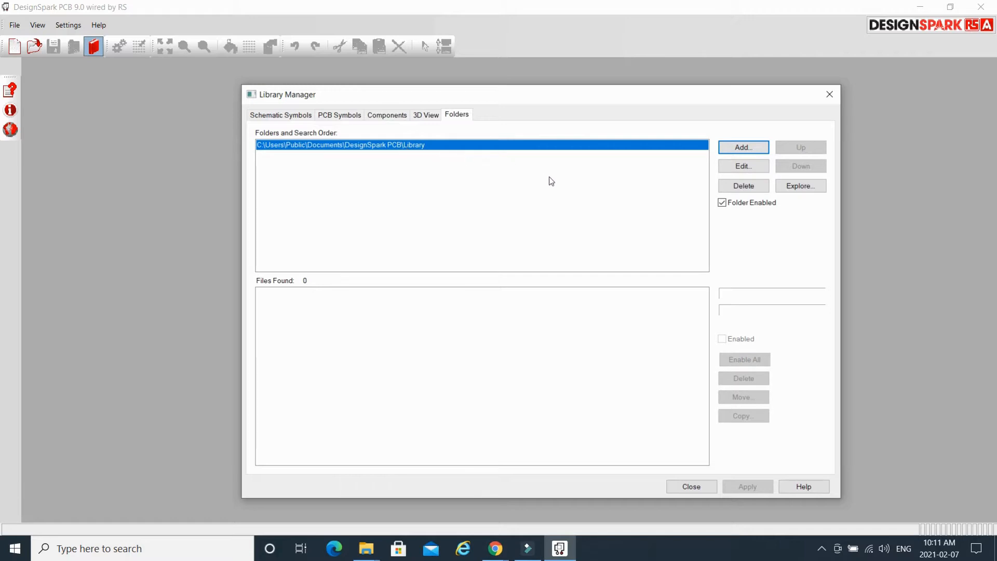
click(754, 148)
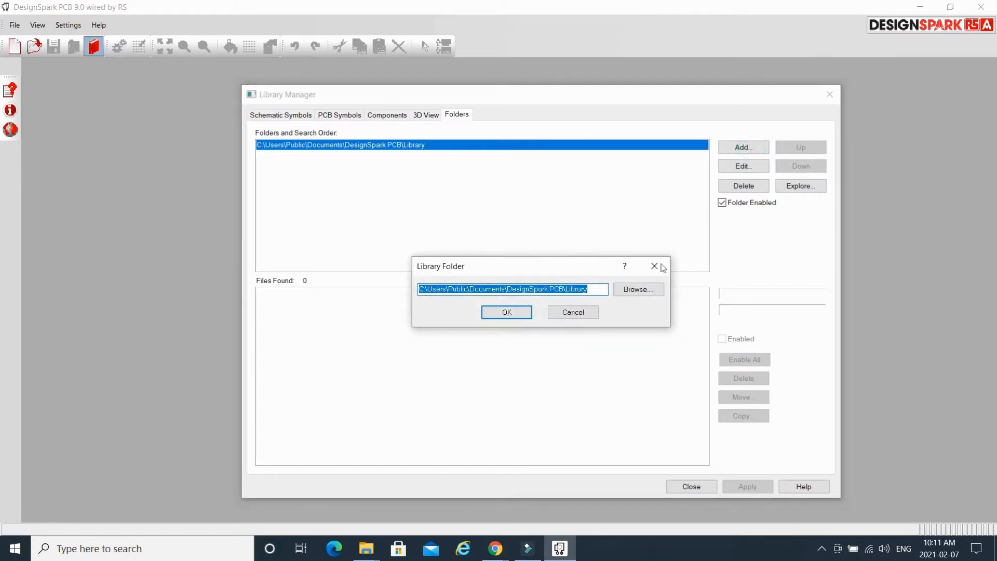
click(647, 295)
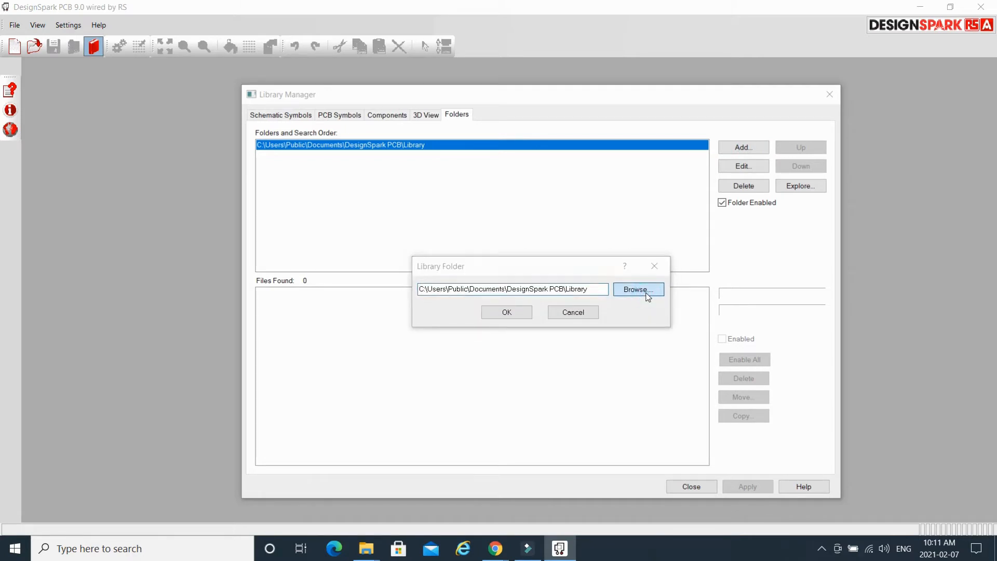
click(625, 188)
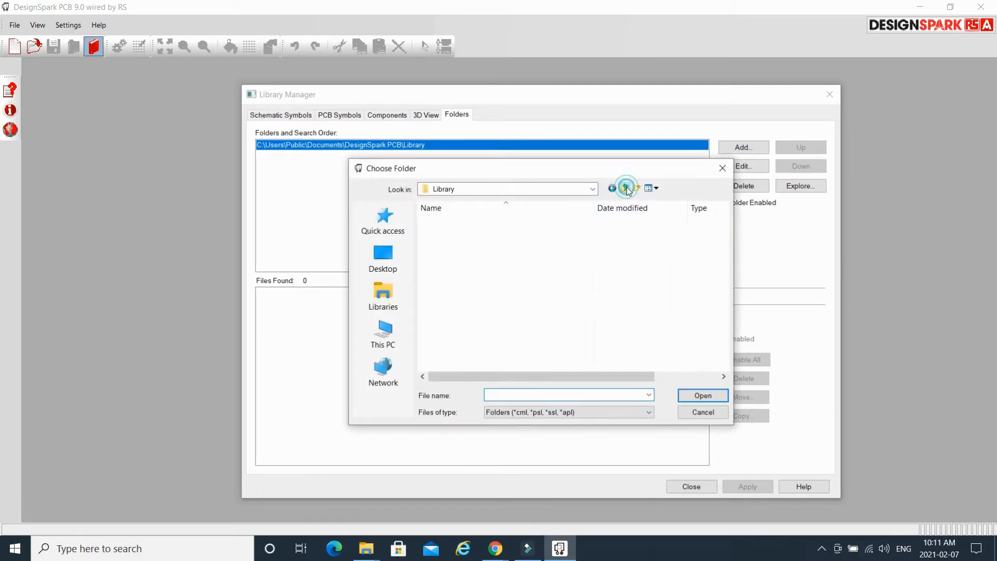
click(626, 188)
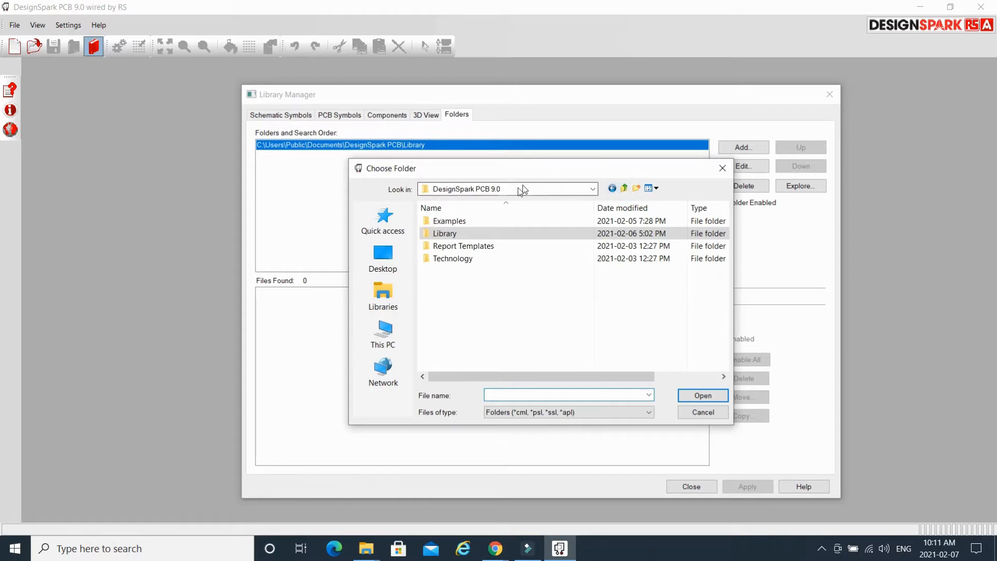
double_click(471, 236)
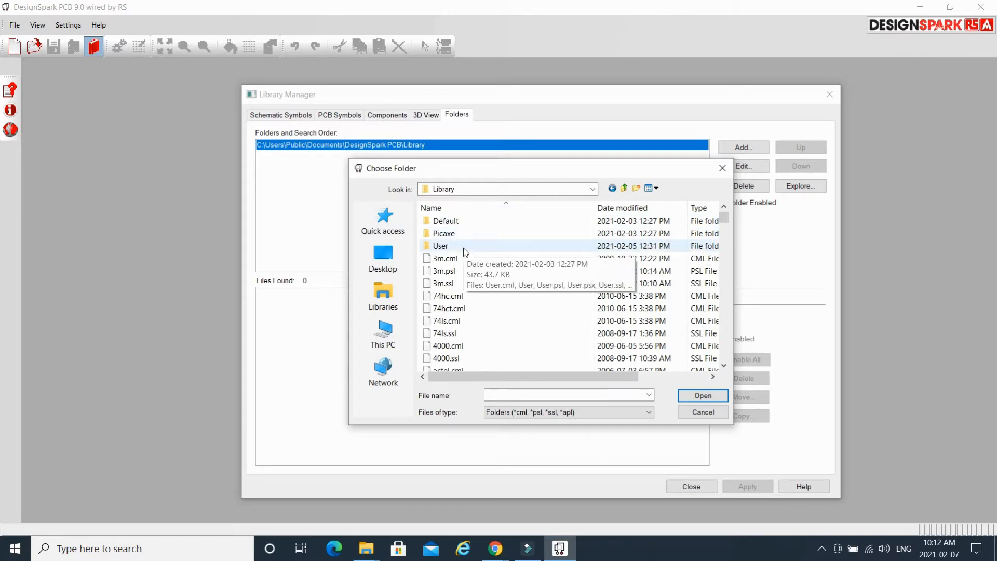
double_click(471, 220)
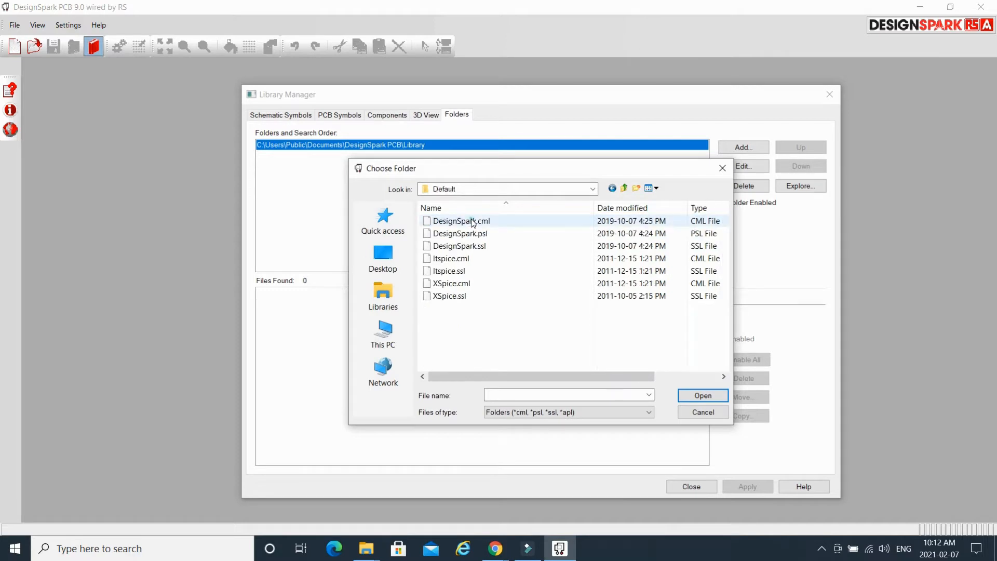
click(707, 395)
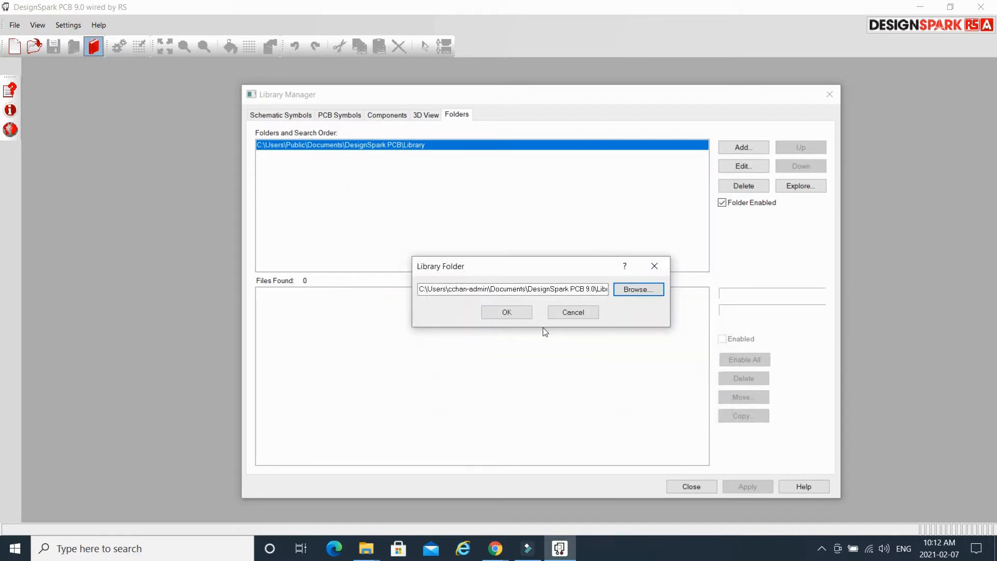
click(516, 315)
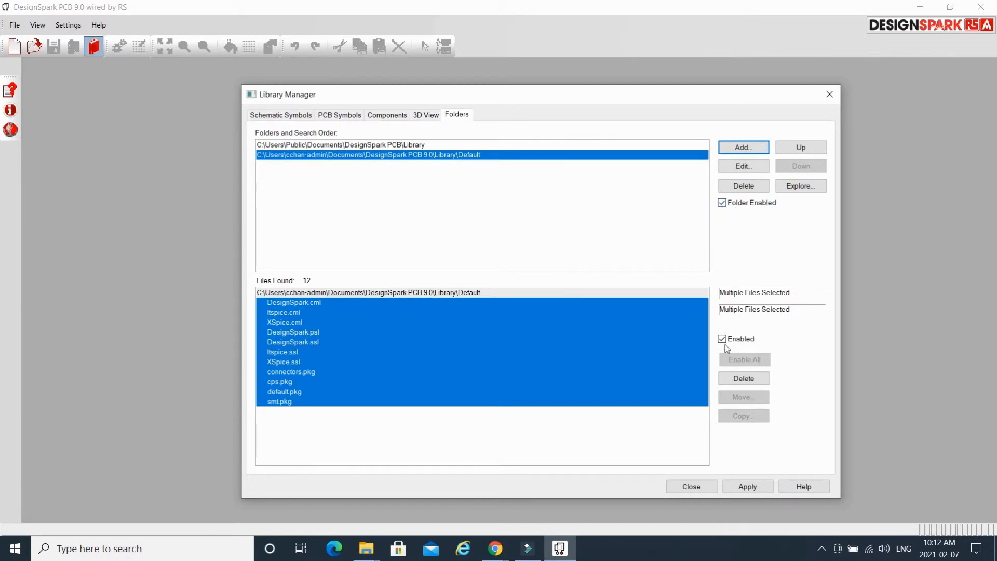
Add the Library\Picaxe folder to the library search folders.
click(743, 148)
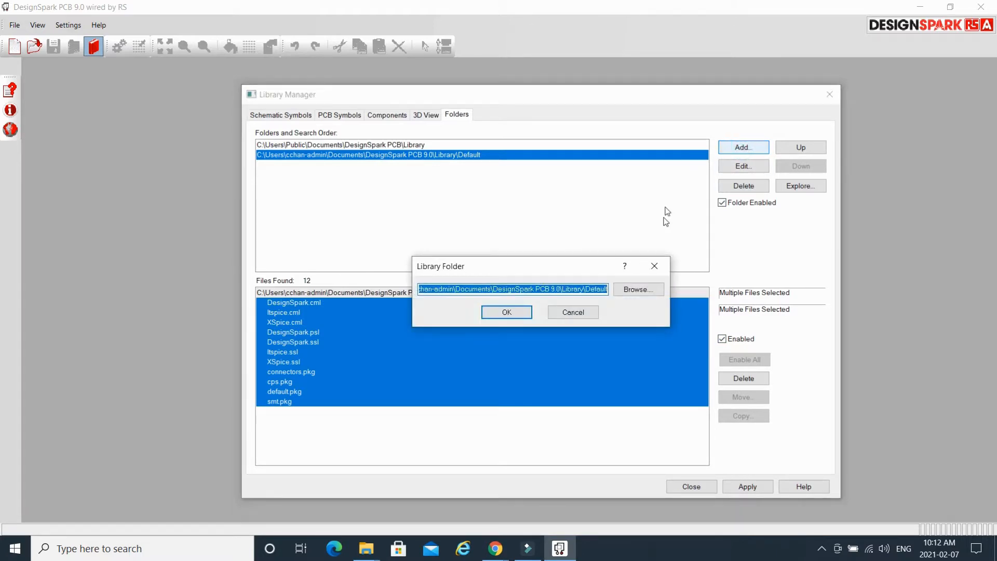
click(639, 289)
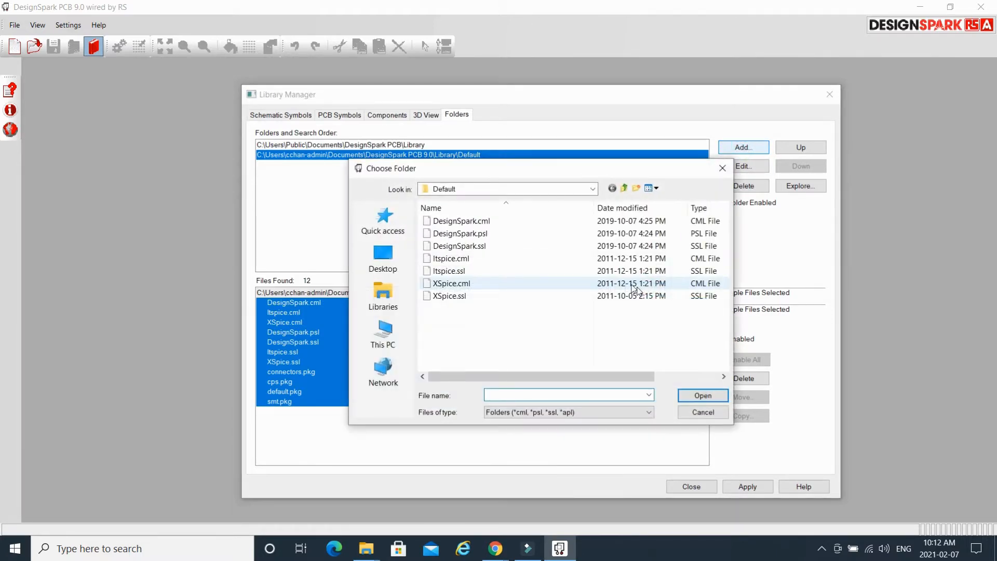
click(623, 188)
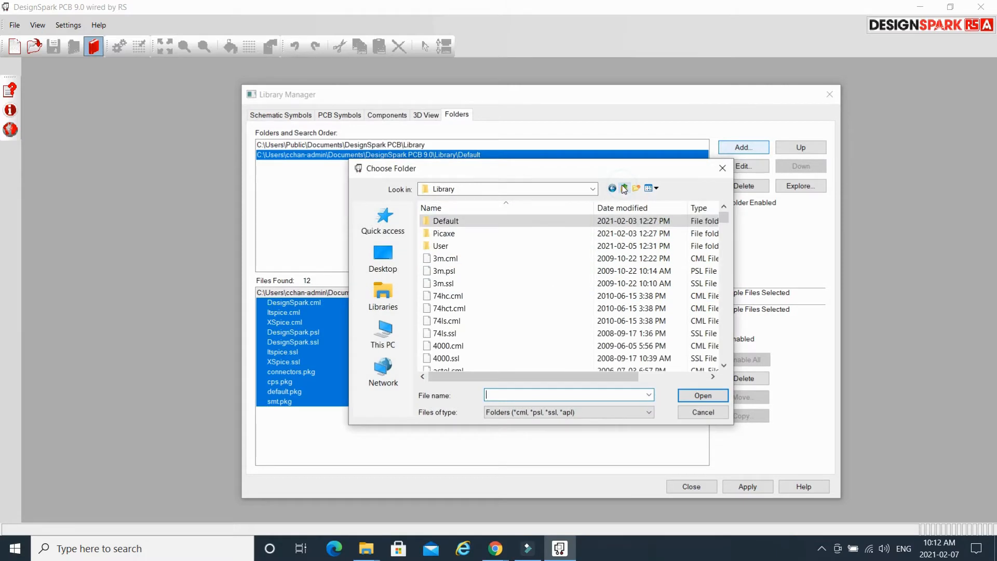
click(484, 229)
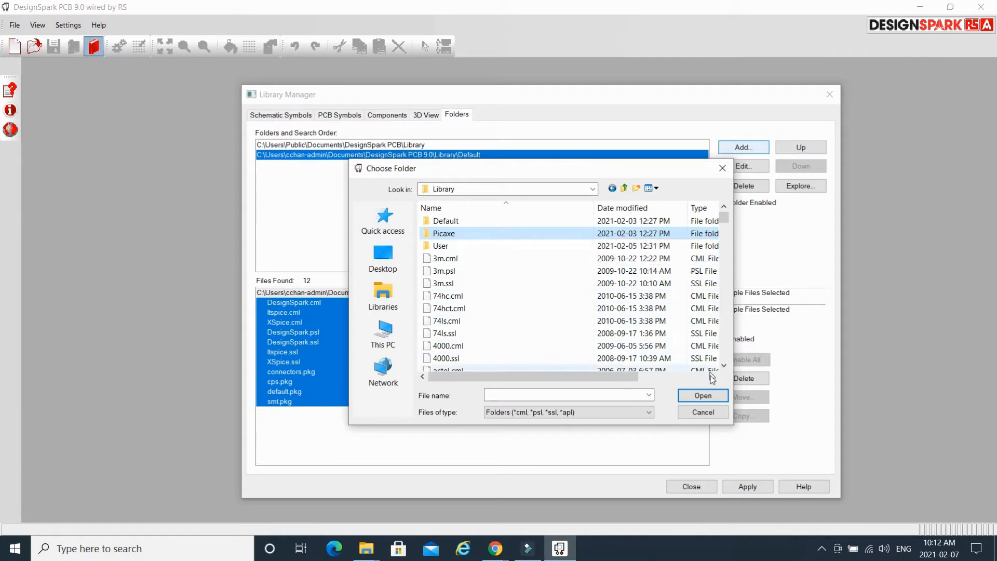
double_click(475, 233)
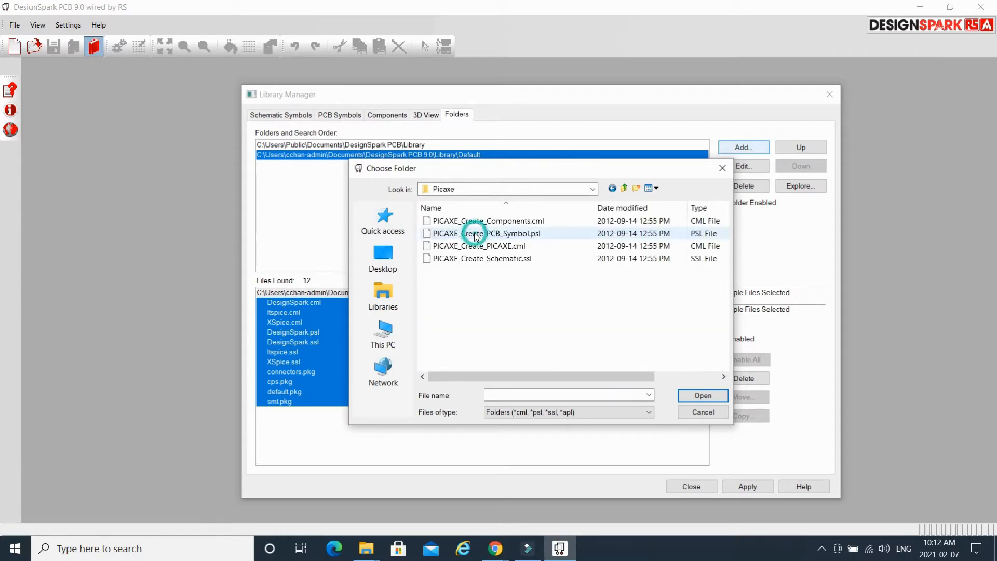
click(696, 395)
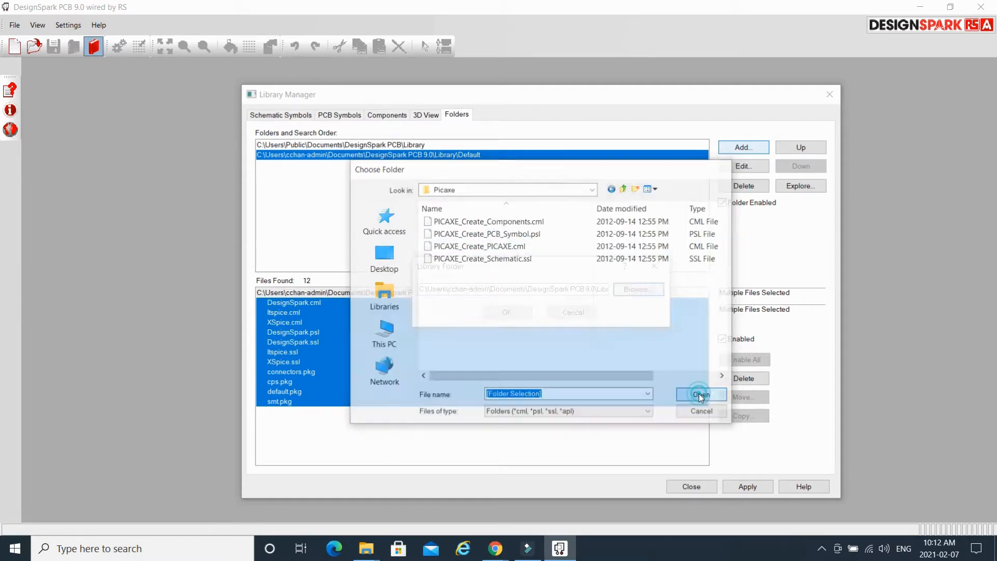
click(507, 312)
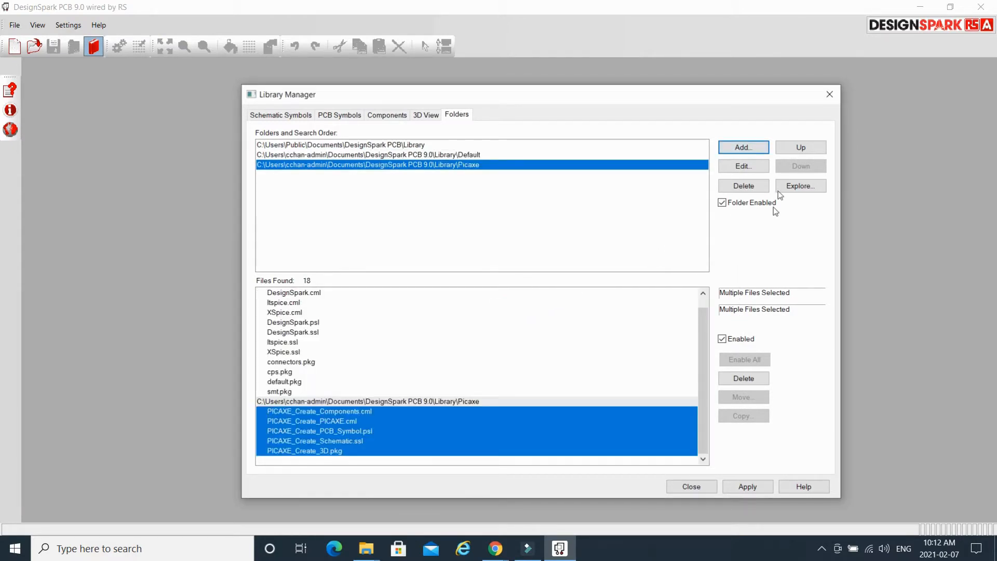
Add the Library\User folder and apply the settings, giving 22 library files.
click(753, 148)
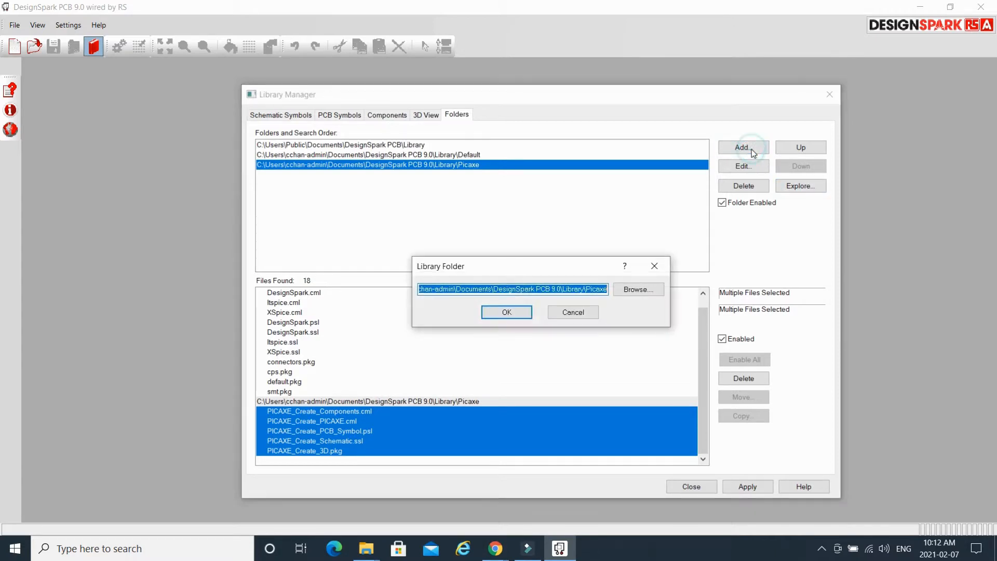
click(636, 286)
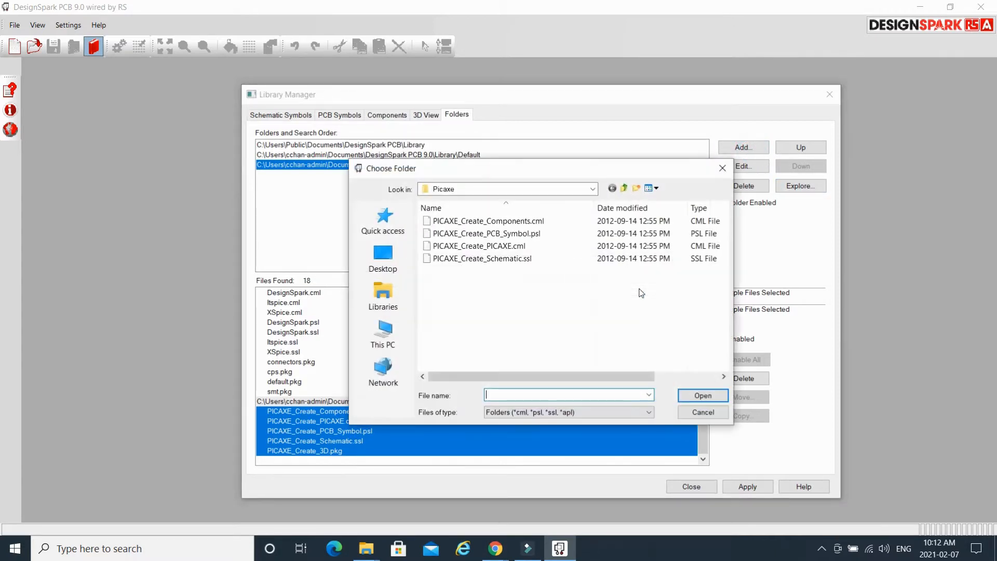
click(624, 188)
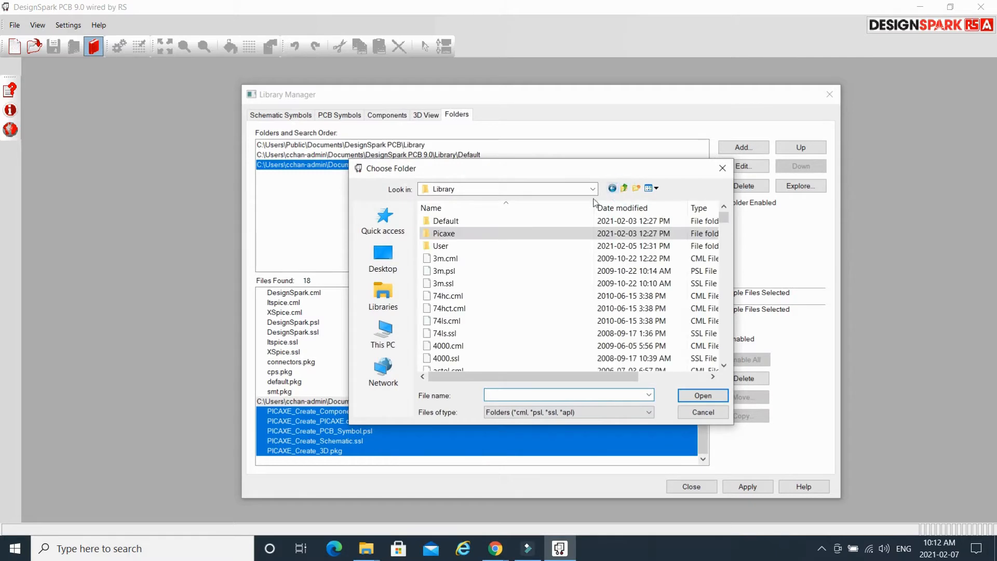
double_click(478, 246)
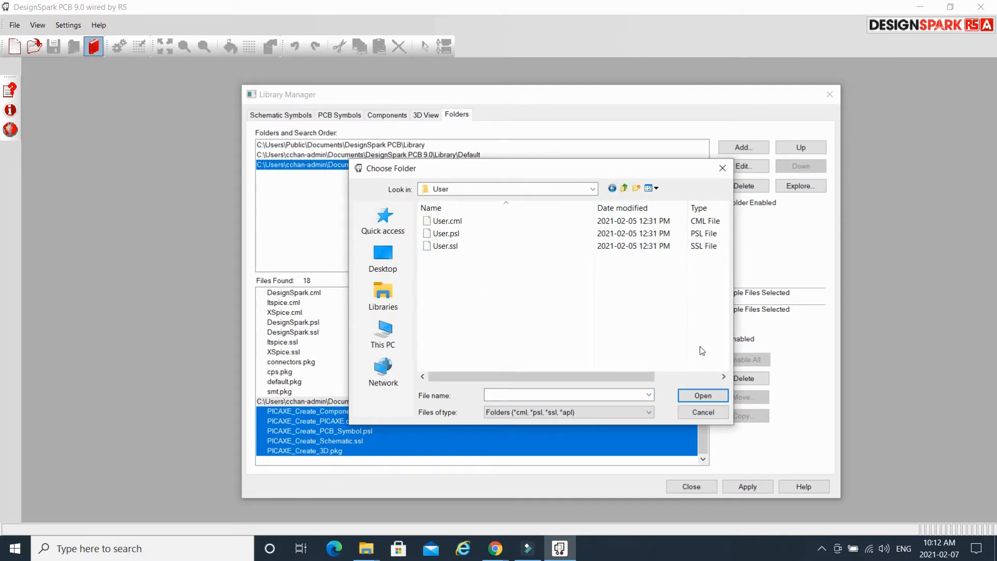
click(703, 396)
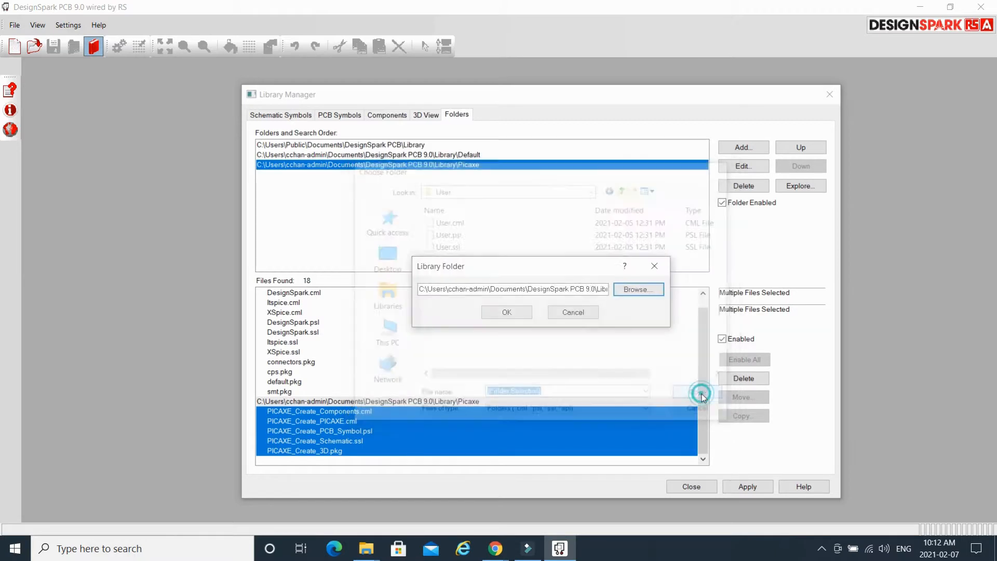
click(512, 311)
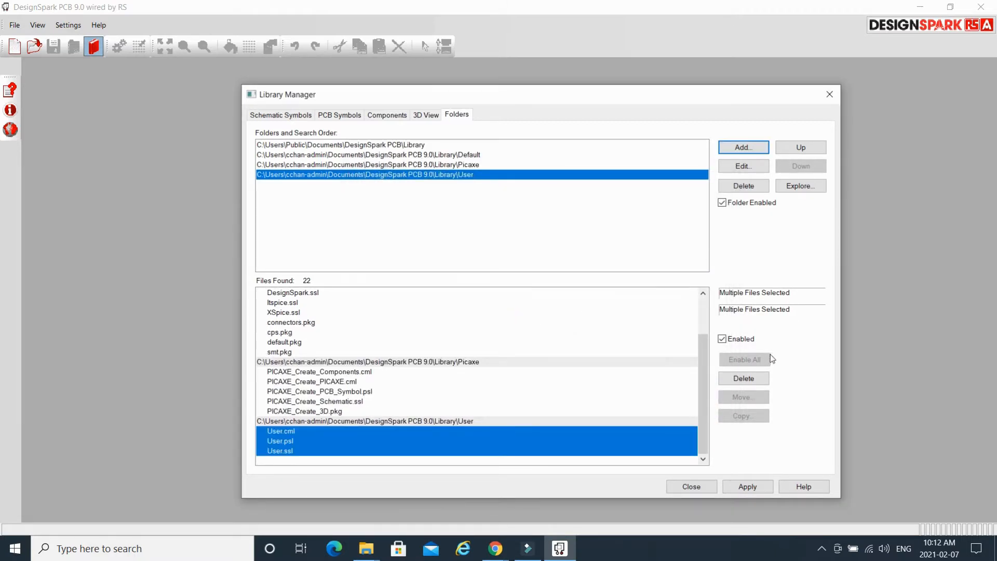
click(749, 491)
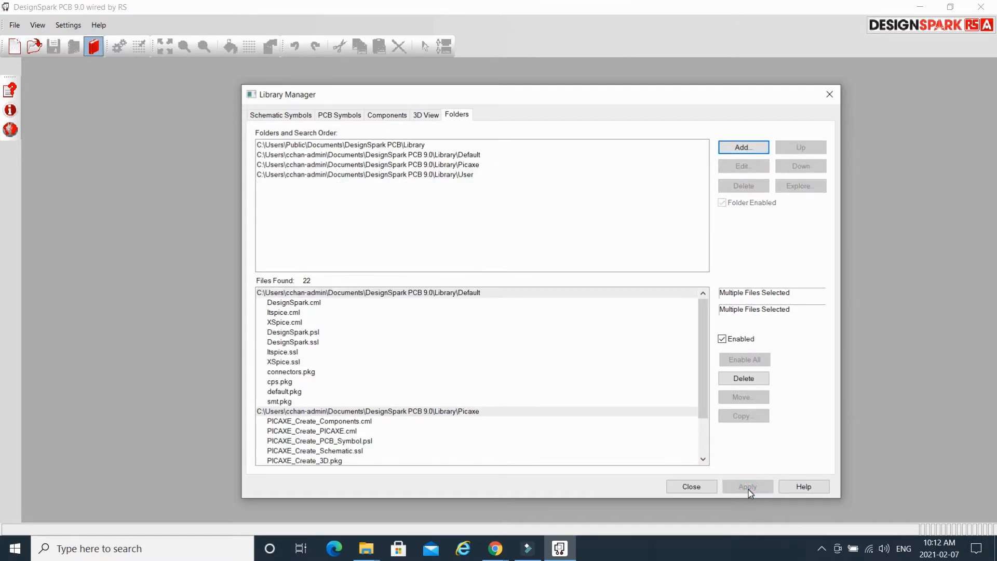
Close Library Manager and open the New Design dialog from the File menu.
click(692, 487)
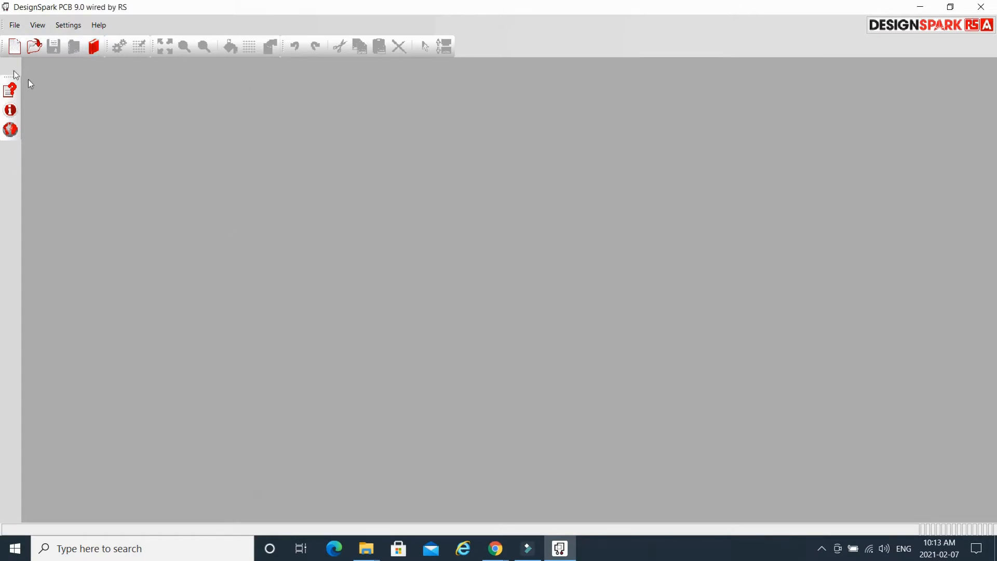
click(14, 29)
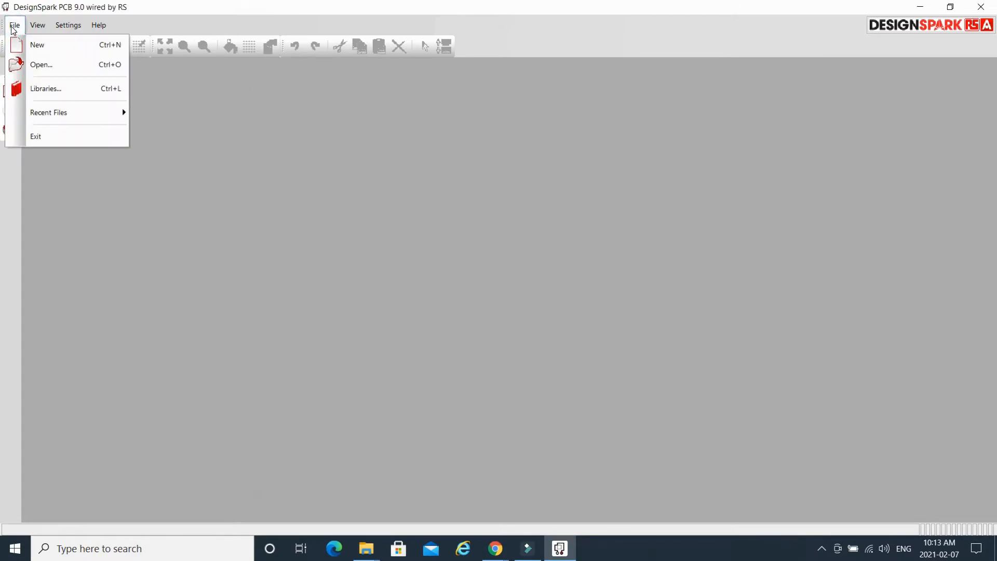
click(66, 50)
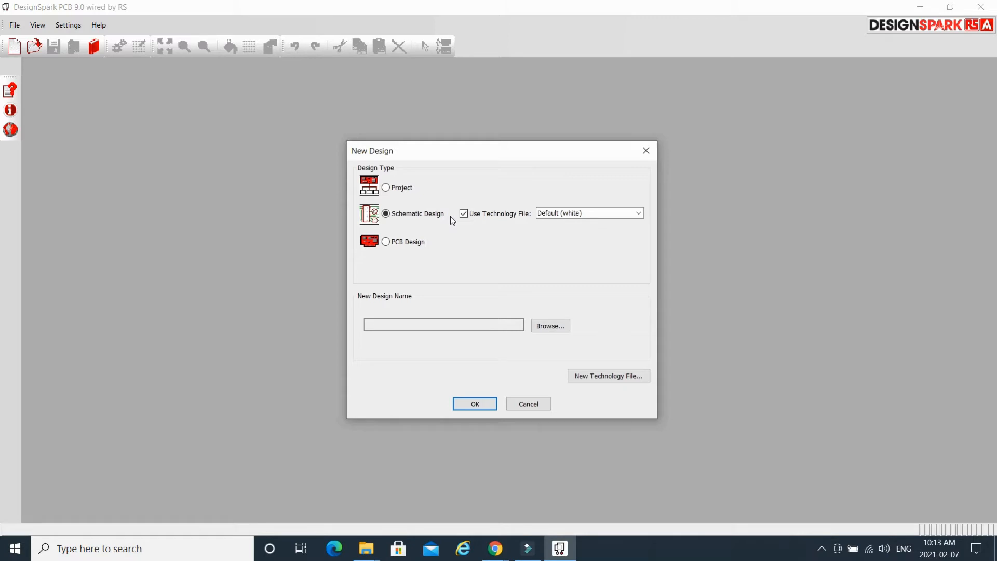
Make the new design a project and create a Projects folder in the DesignSpark PCB 9.0 documents.
click(385, 188)
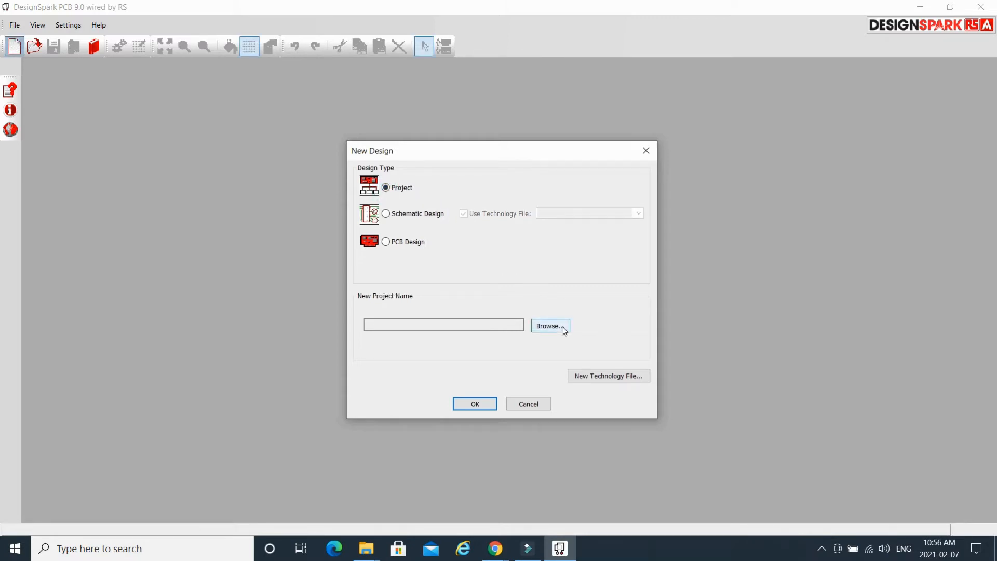
click(564, 330)
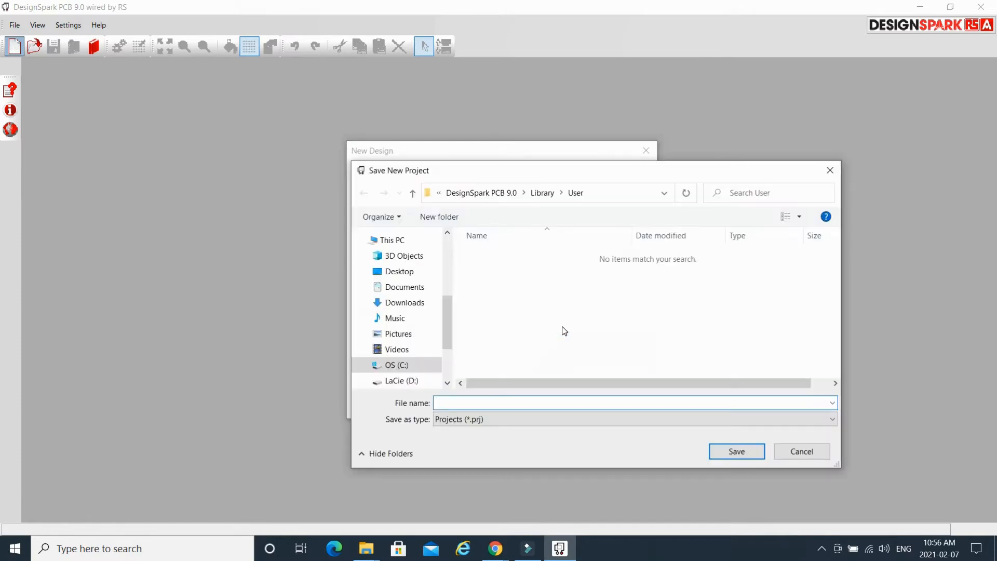
click(504, 193)
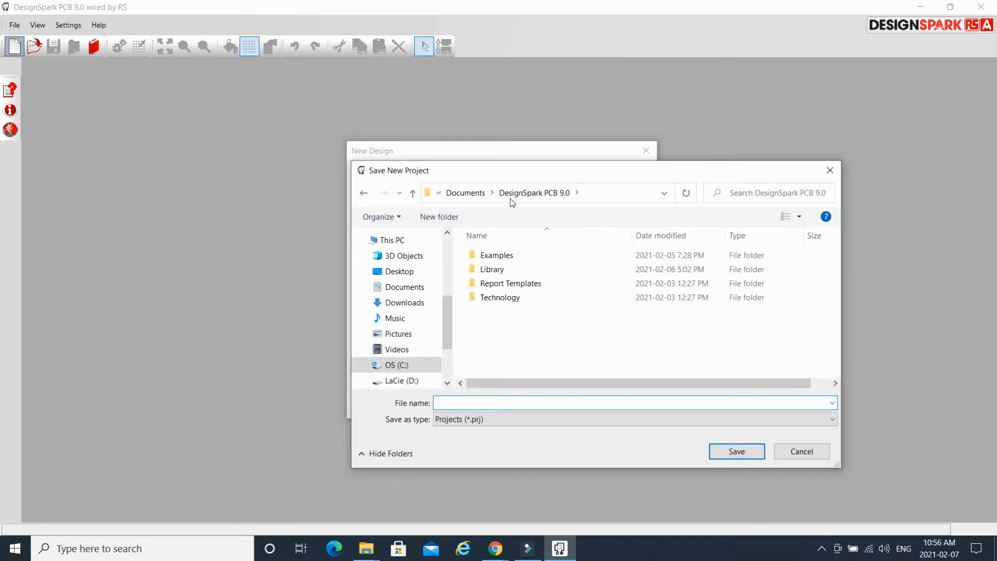
right_click(517, 337)
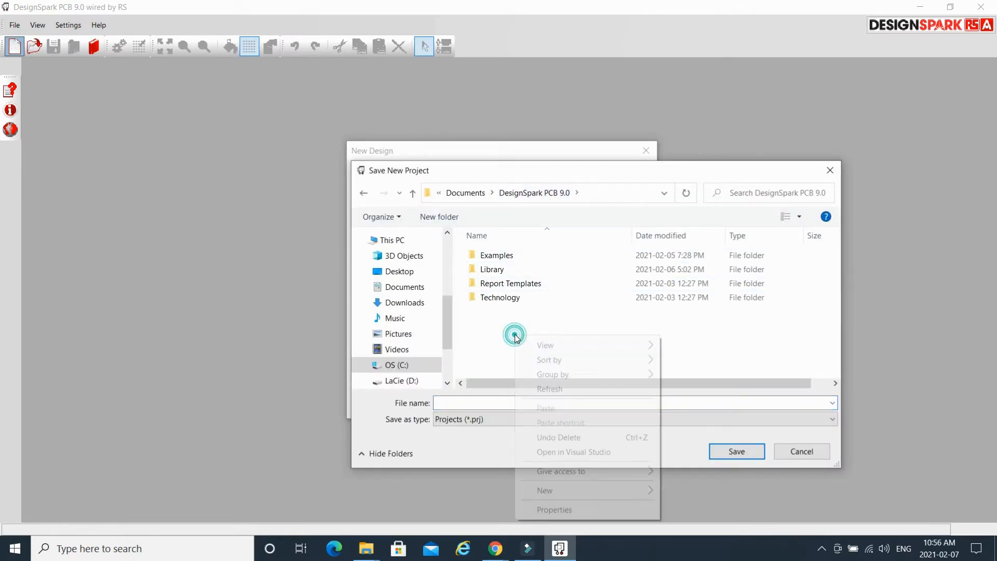
mouse_move(626, 493)
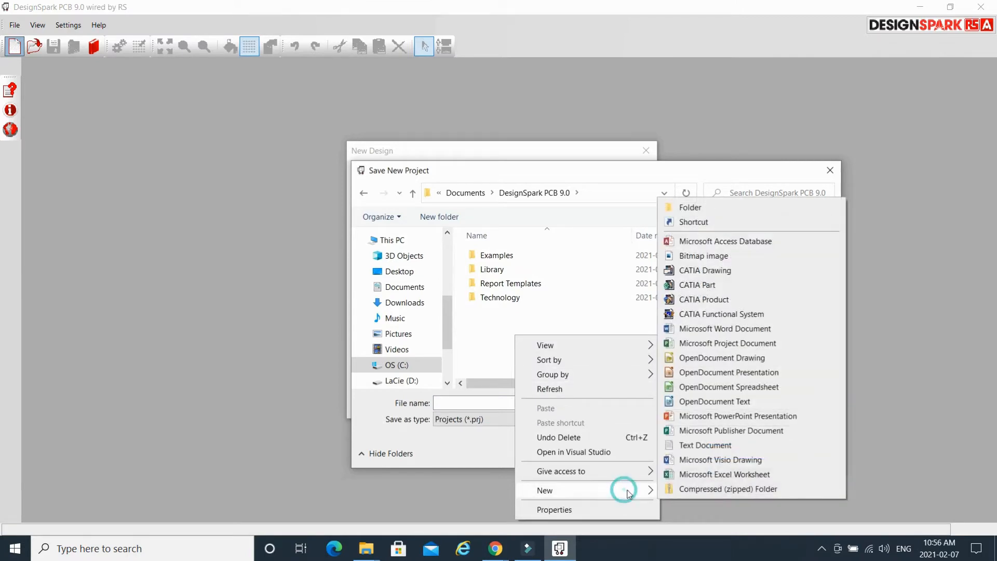
click(699, 207)
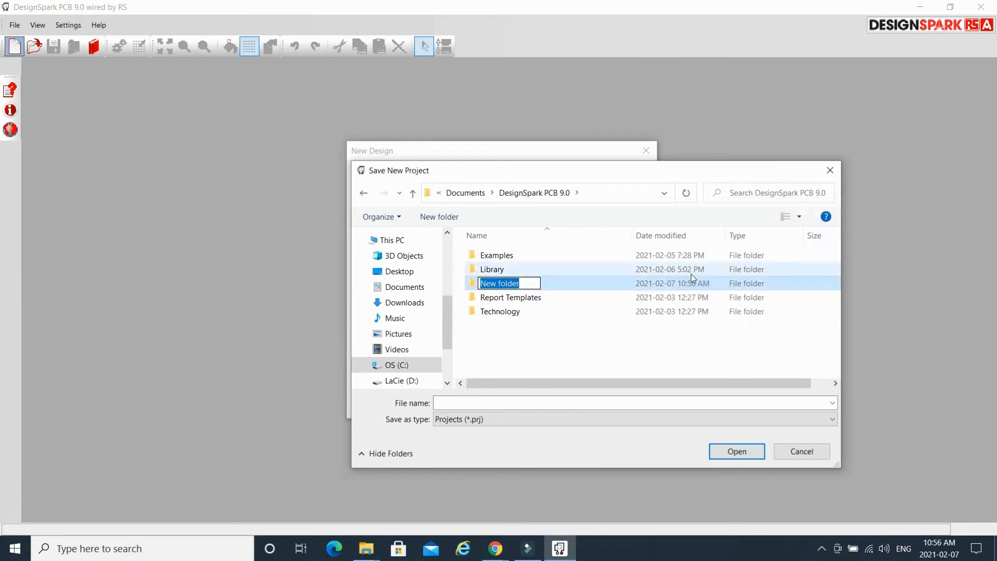
text(Projects)
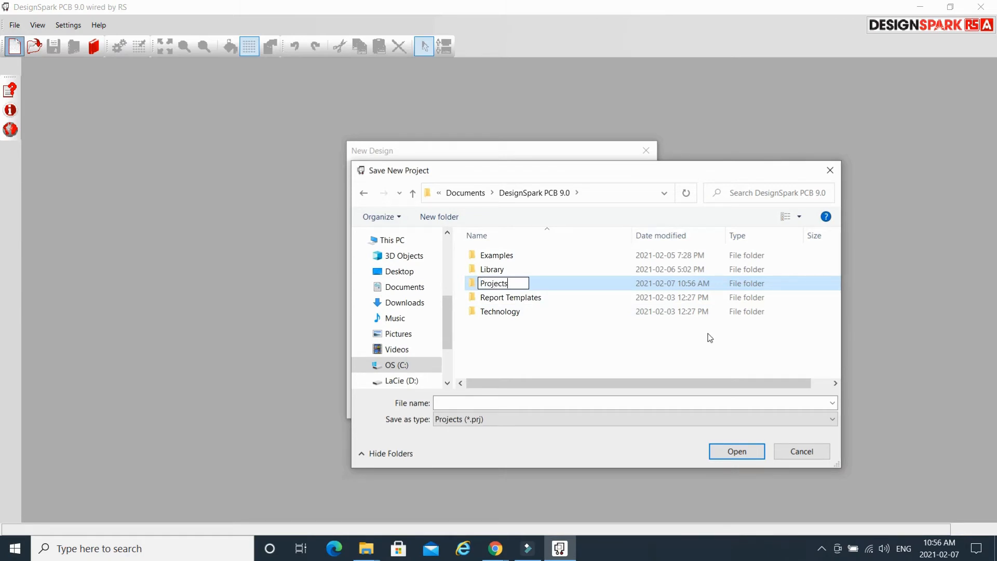
key(Return)
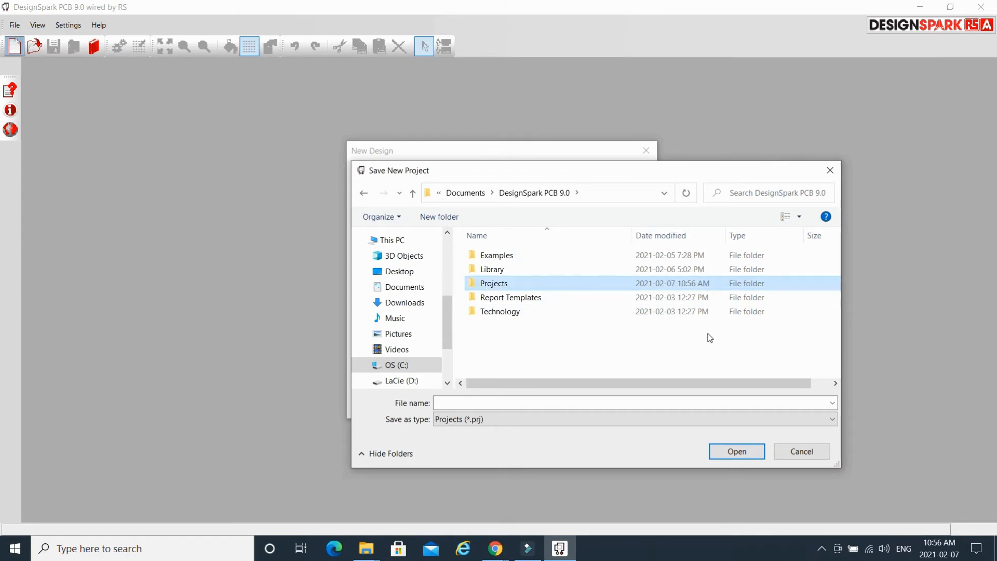
Save and create the new project as Project1 inside the Projects folder.
double_click(500, 283)
click(495, 401)
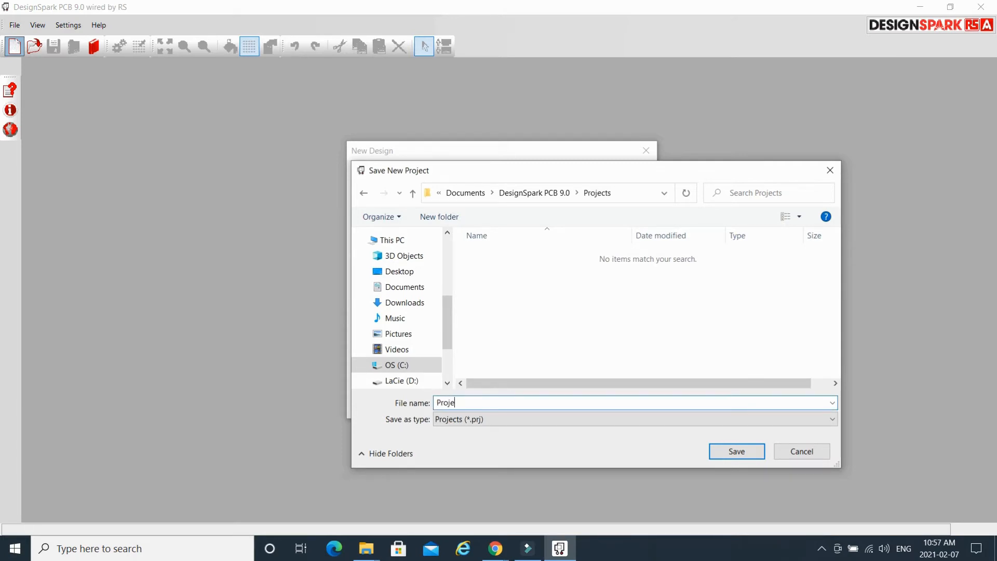
text(Project1)
click(738, 451)
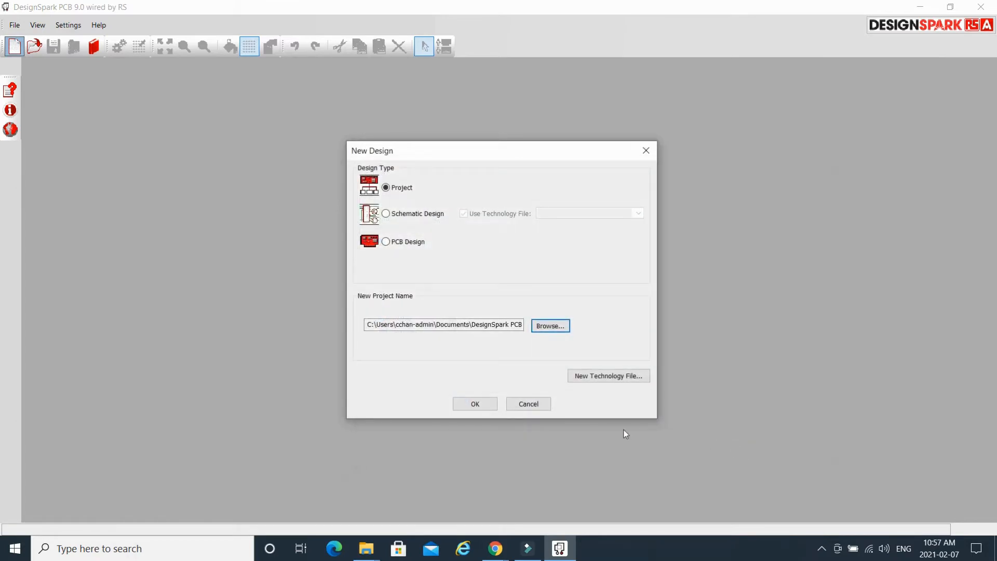
click(478, 404)
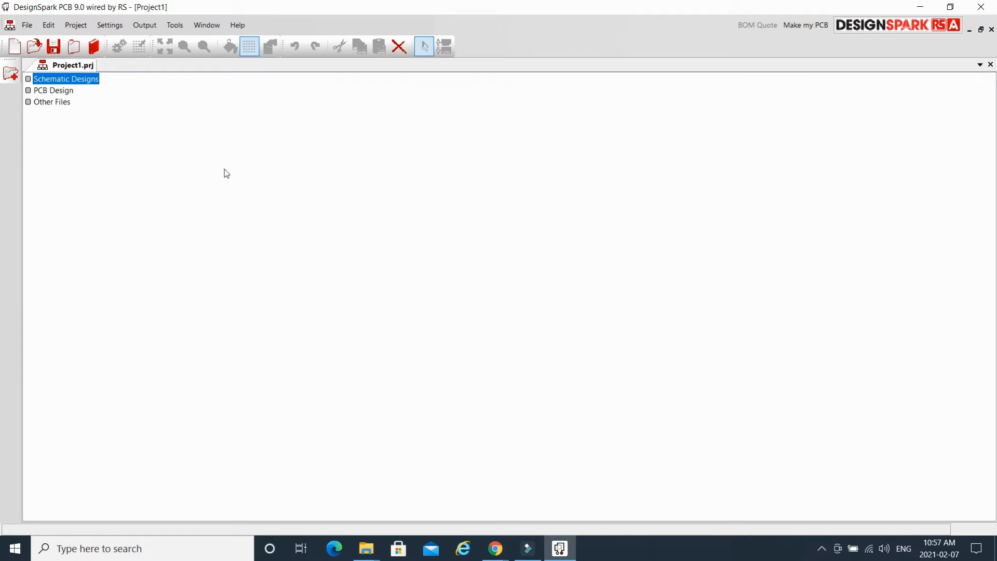
Create schematic design Project1.sch in the Projects folder and open its blank sheet.
click(14, 47)
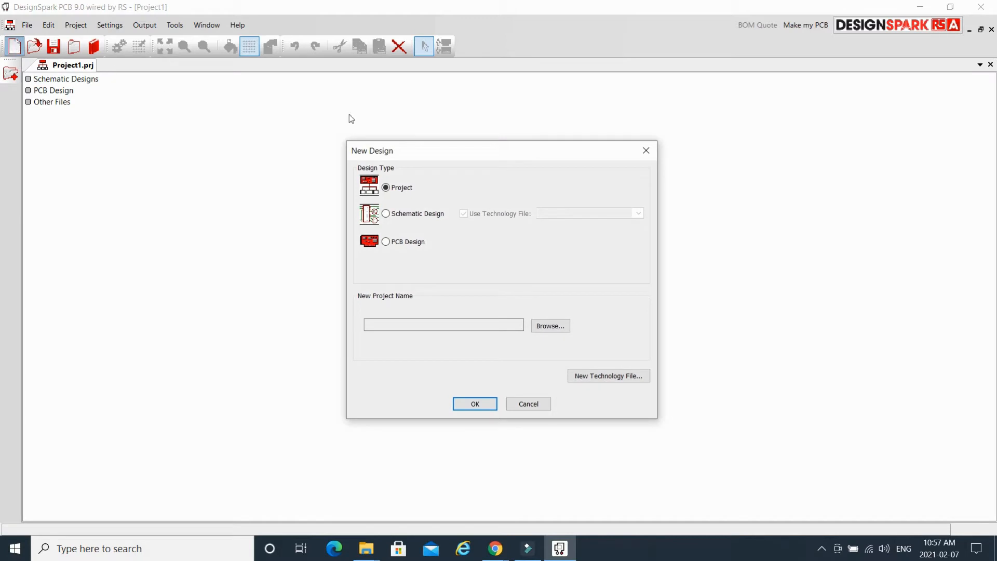
click(385, 214)
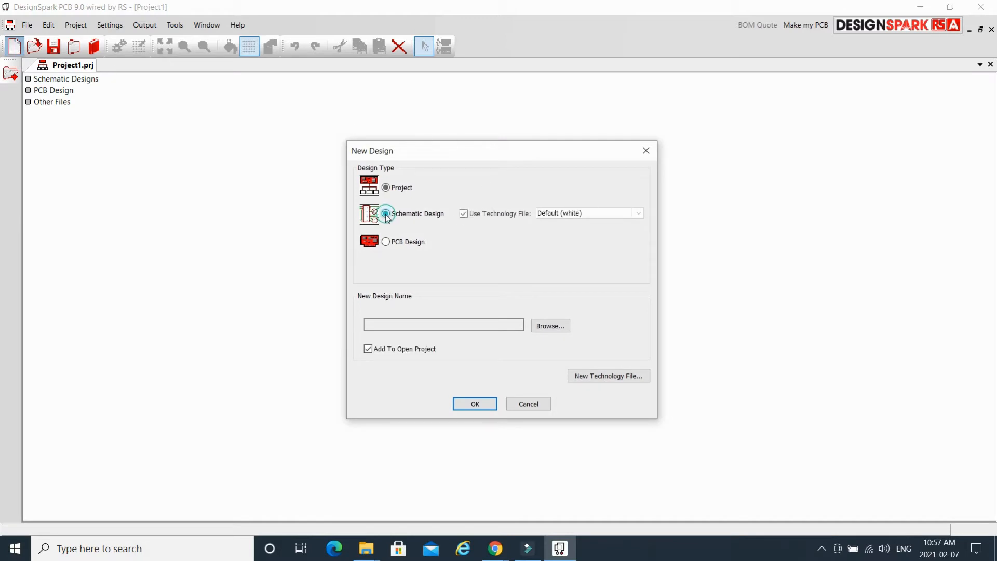
click(550, 325)
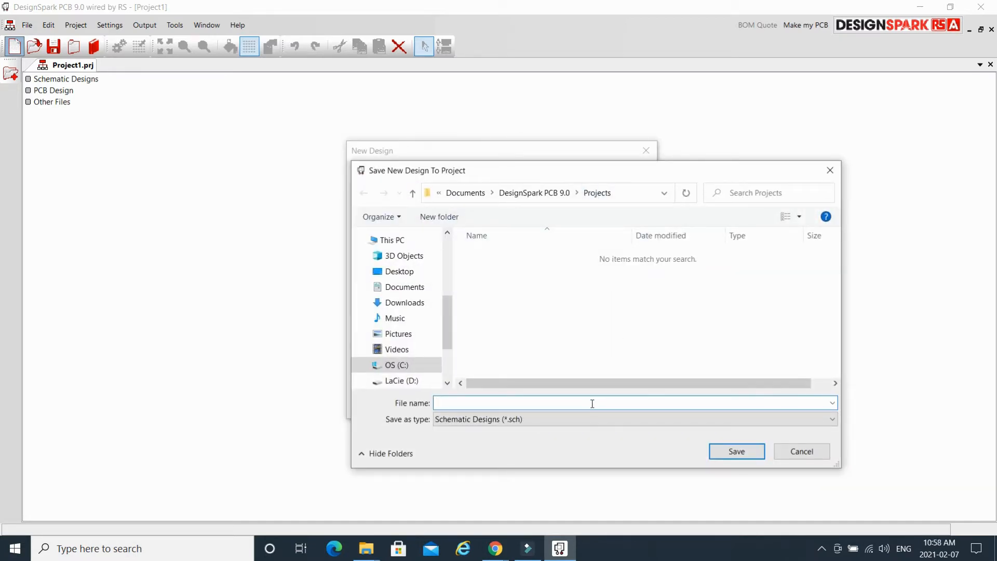
text(Project1)
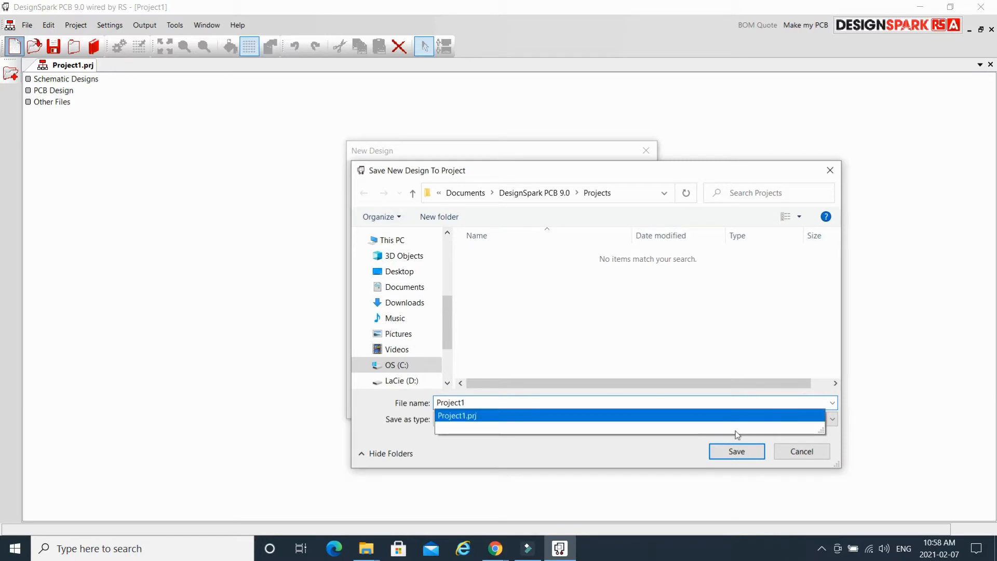
click(753, 453)
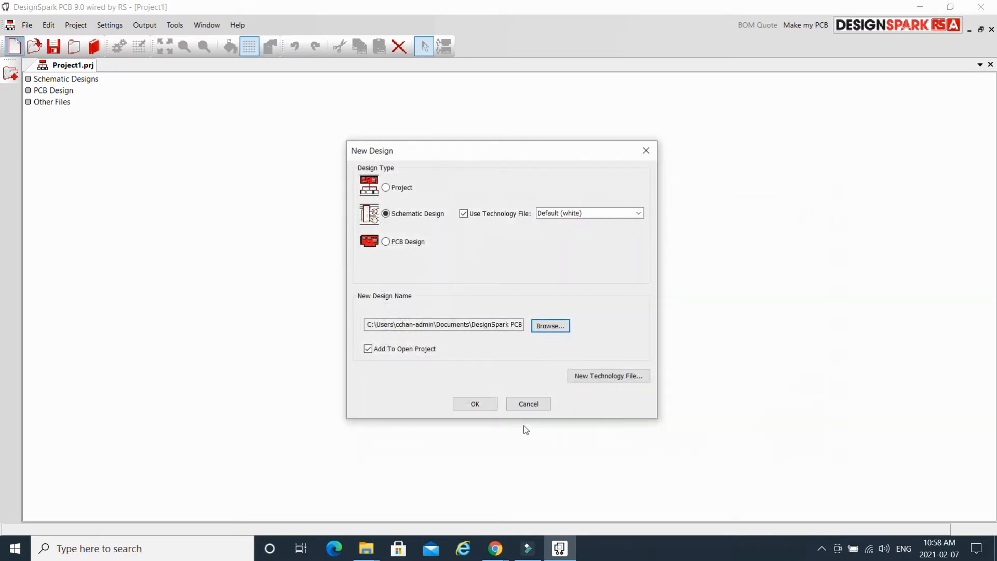
click(475, 405)
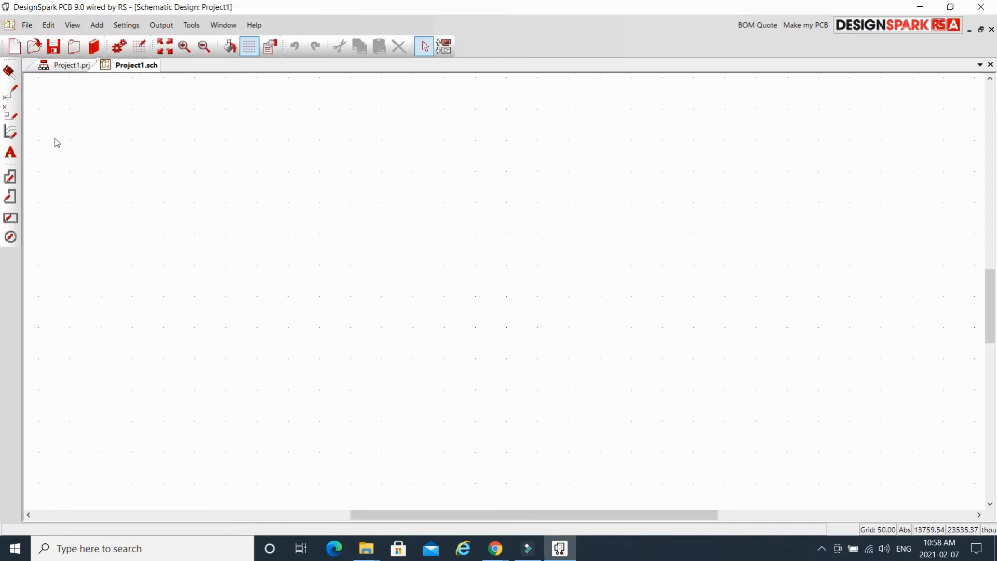
click(68, 69)
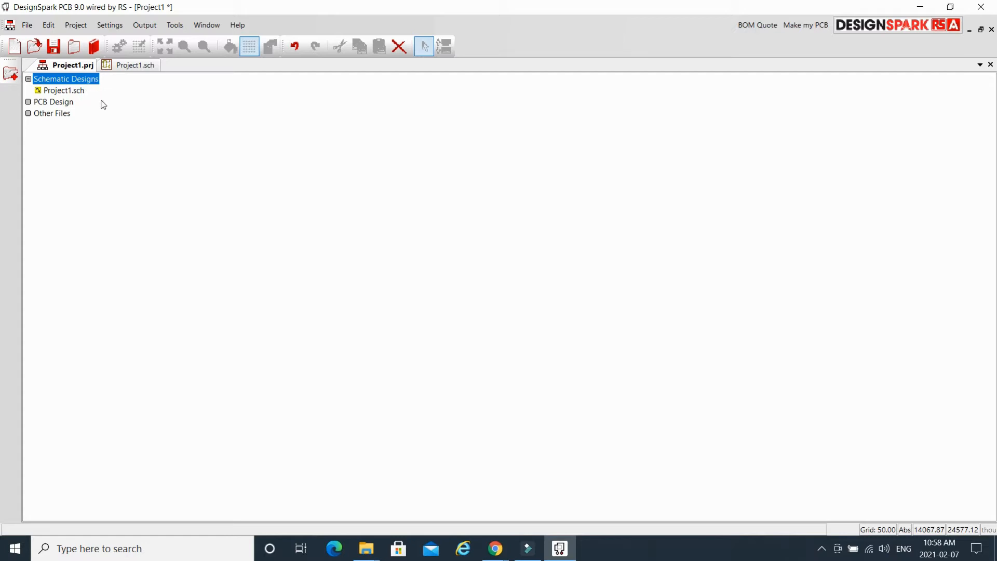
click(134, 65)
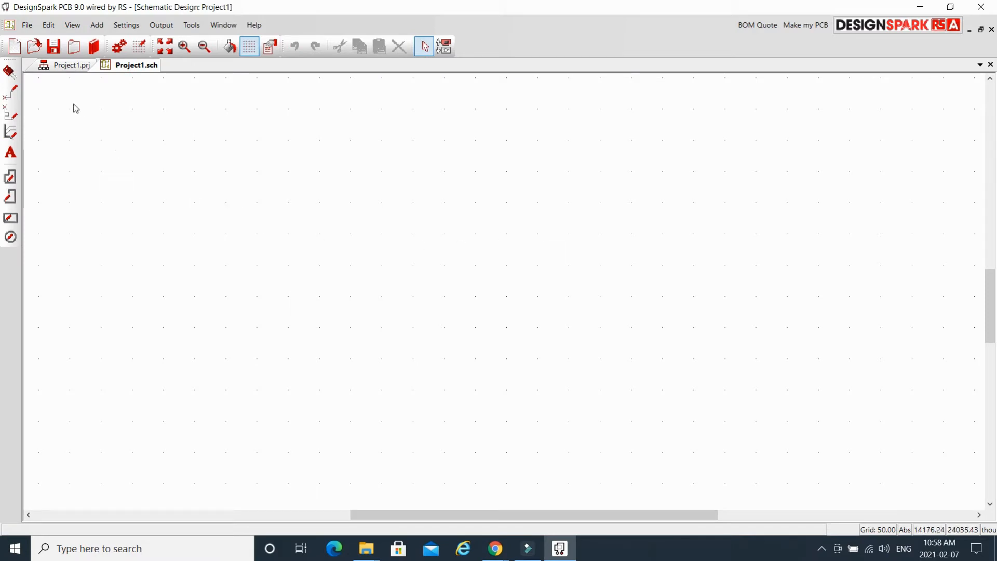
click(16, 75)
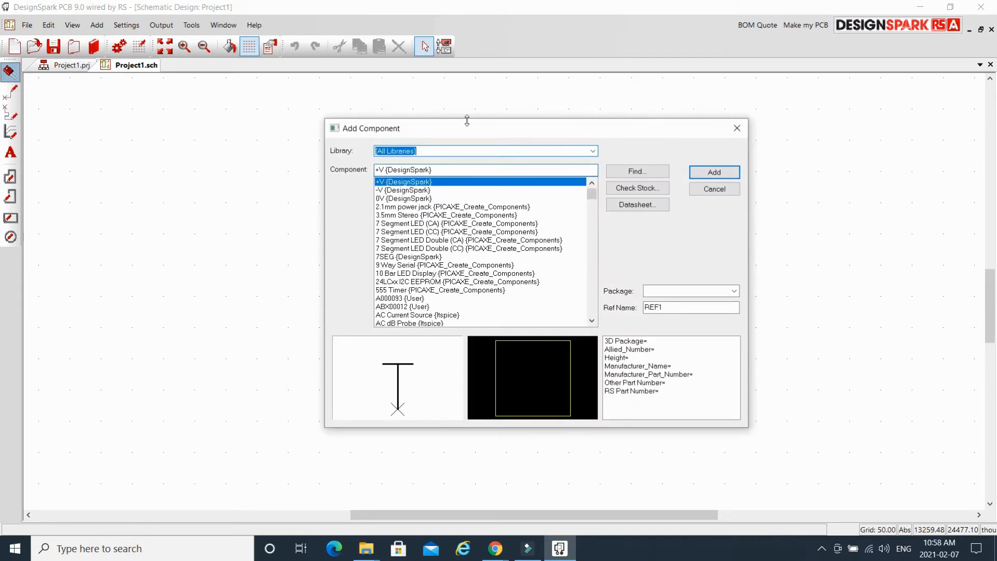
Move the Add Component browser aside, keep [All Libraries], and select the +V supply symbol.
drag(492, 131, 541, 152)
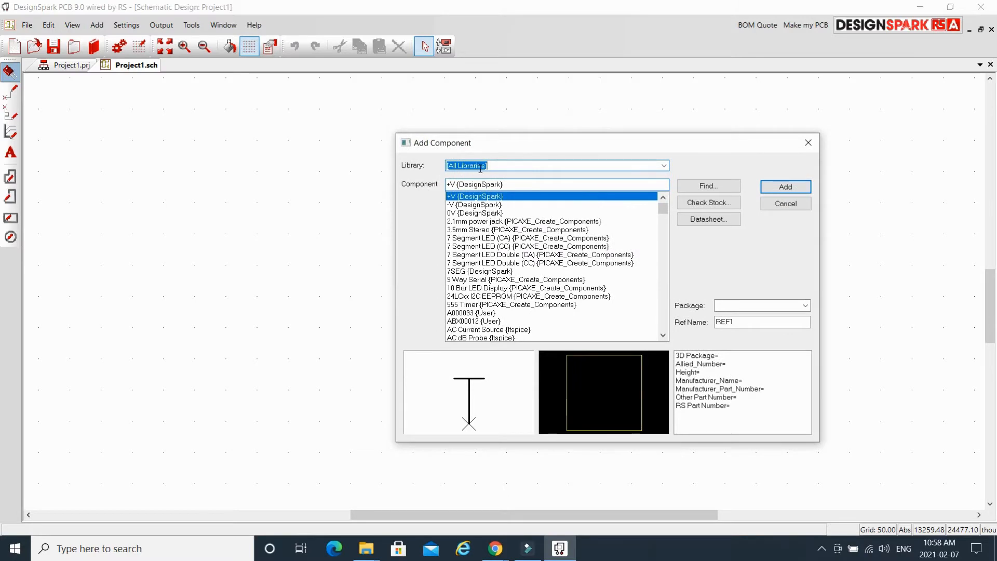
click(664, 165)
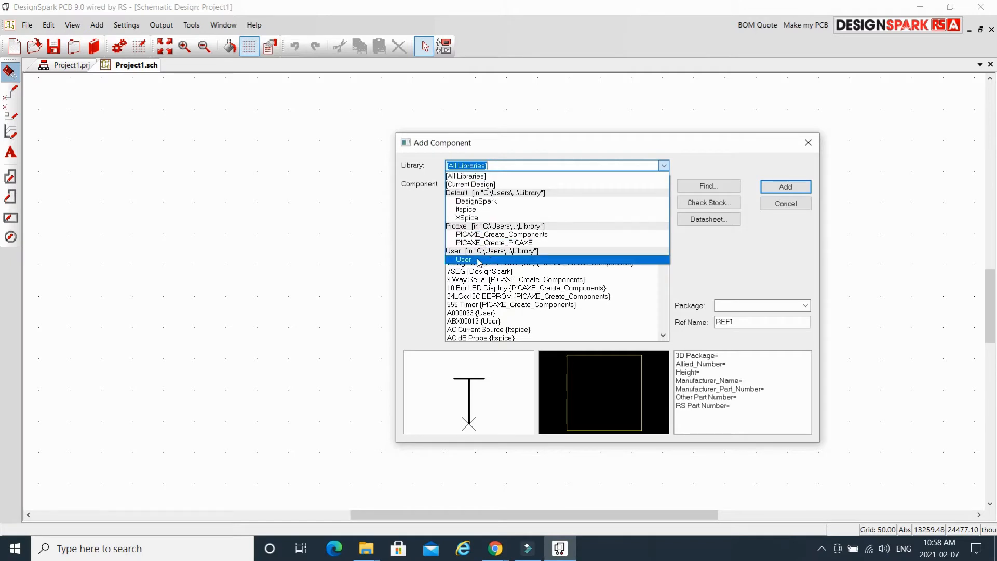
click(477, 177)
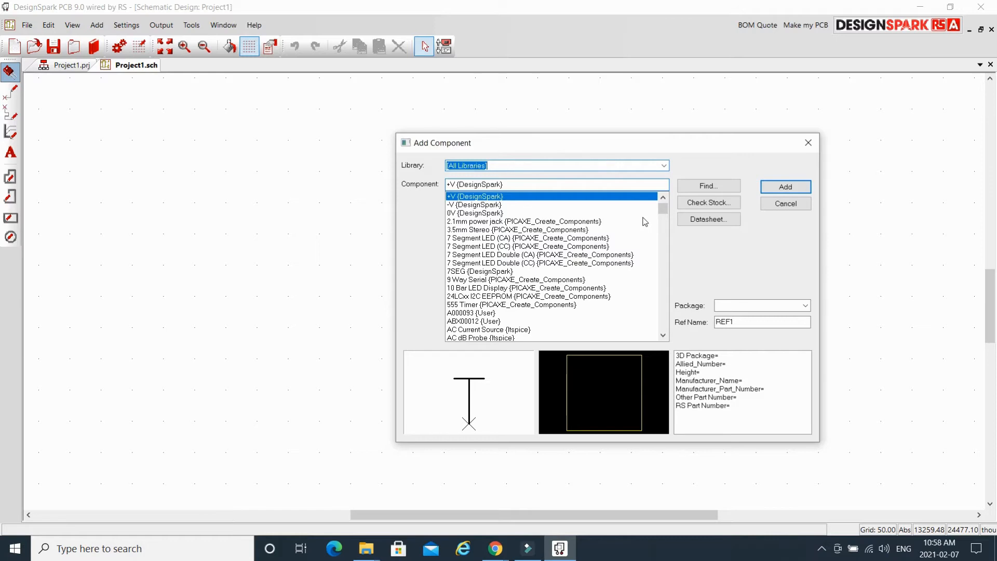
click(785, 188)
Place one +V supply symbol near the top centre of the sheet and rotate it.
click(430, 184)
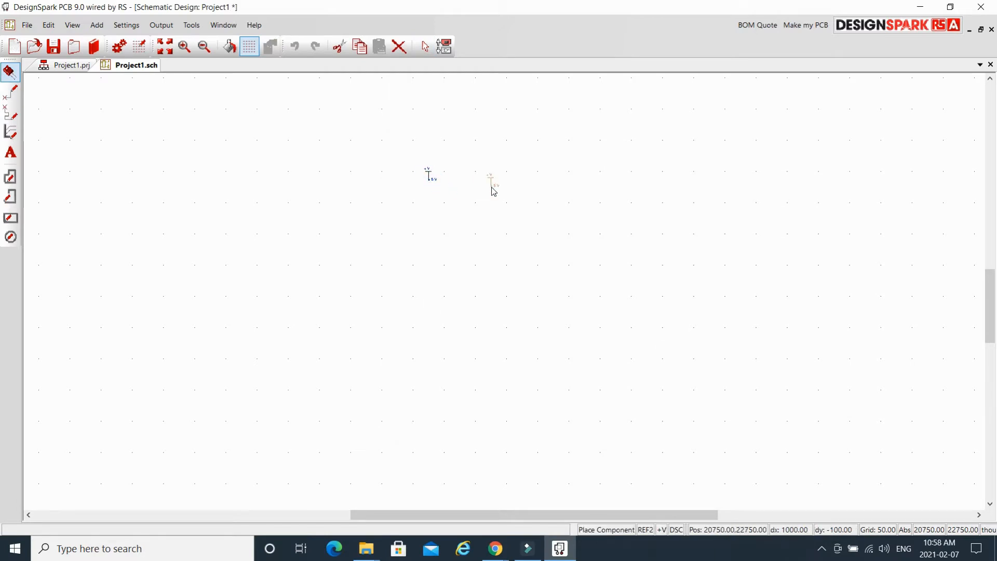
key(Escape)
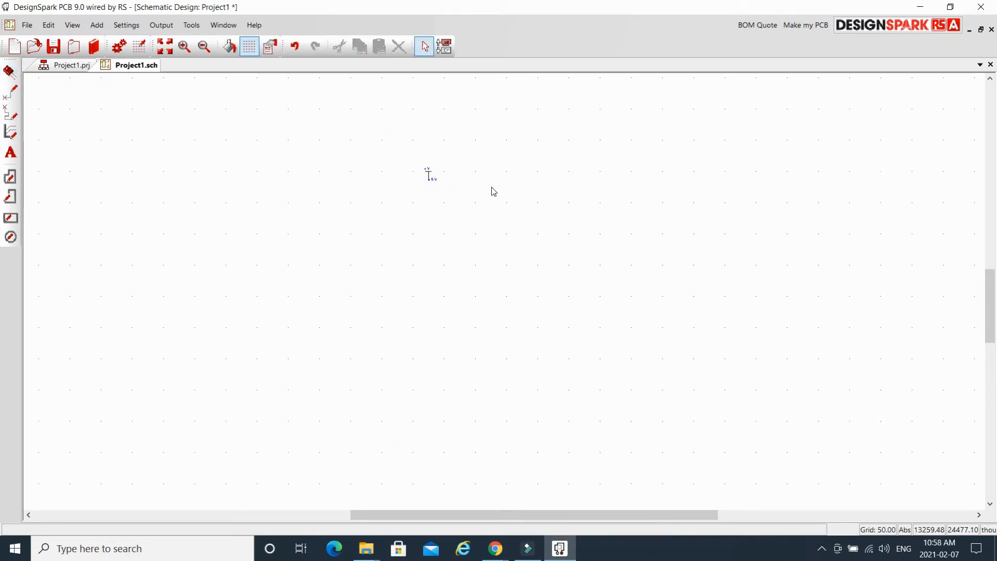
click(428, 176)
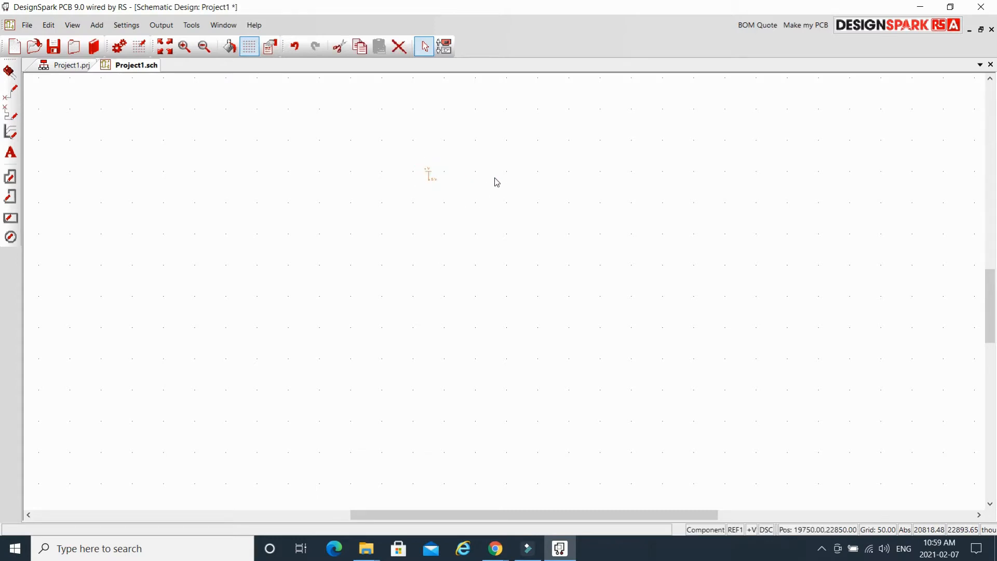
key(r)
key(r)
key(r)
key(r)
key(r)
key(r)
key(r)
key(r)
click(497, 182)
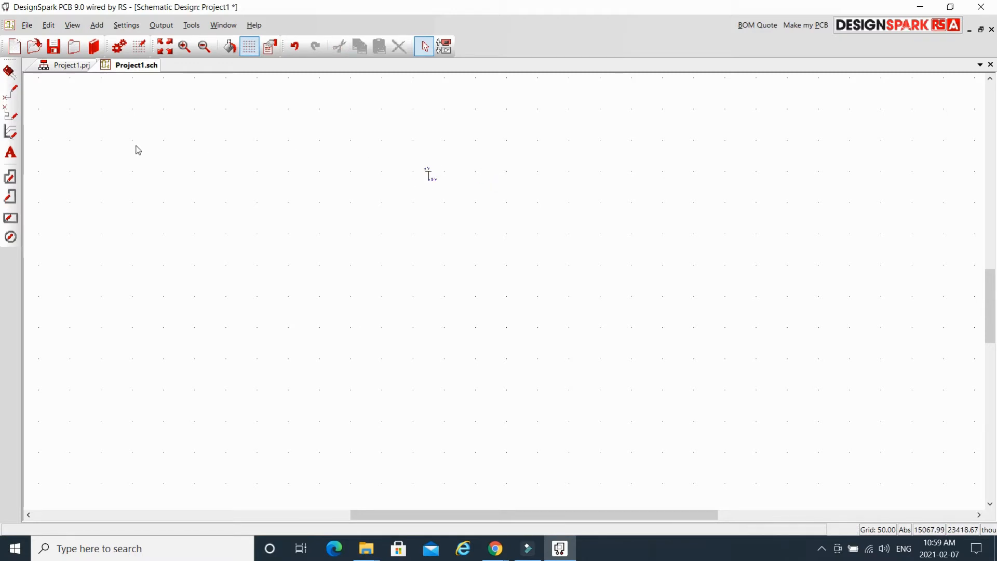
Search the libraries for 'led' and pick the DesignSpark LED for placement.
click(9, 72)
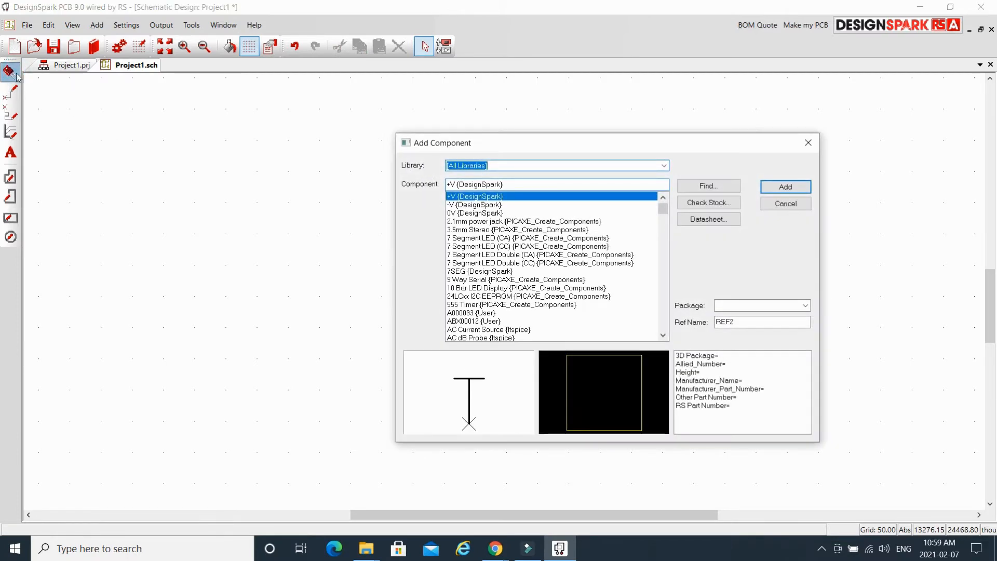
click(735, 190)
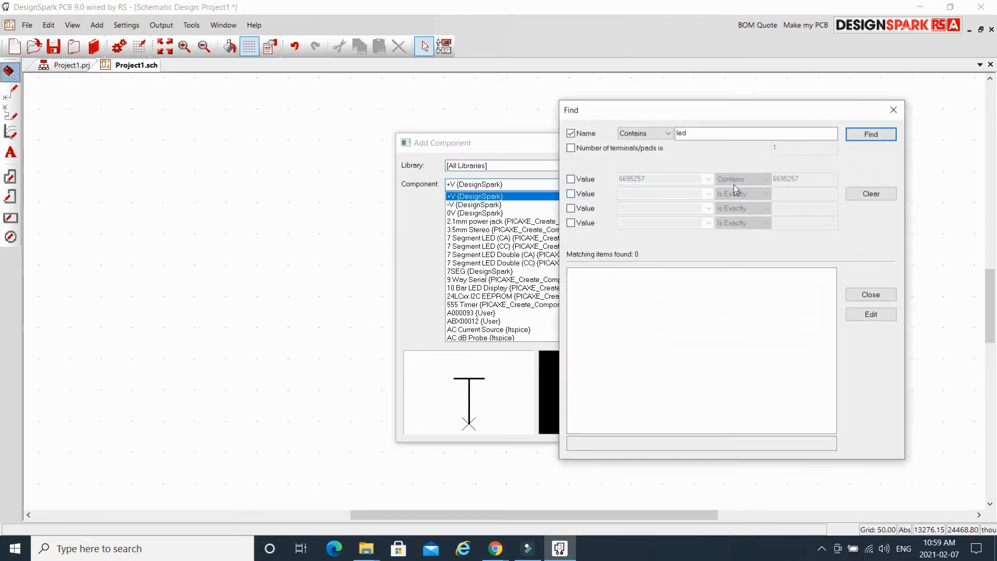
drag(696, 134, 669, 132)
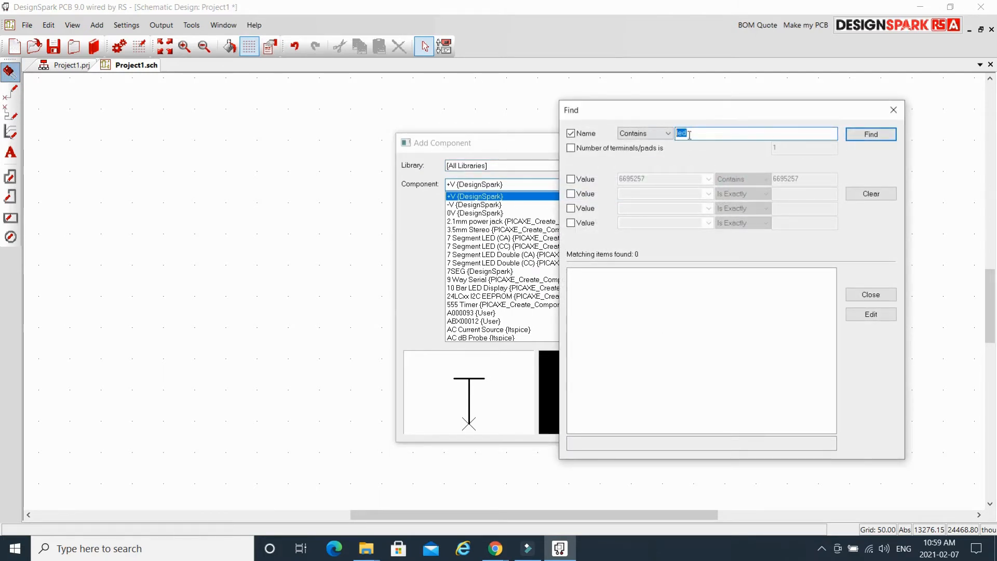
text(led)
click(881, 135)
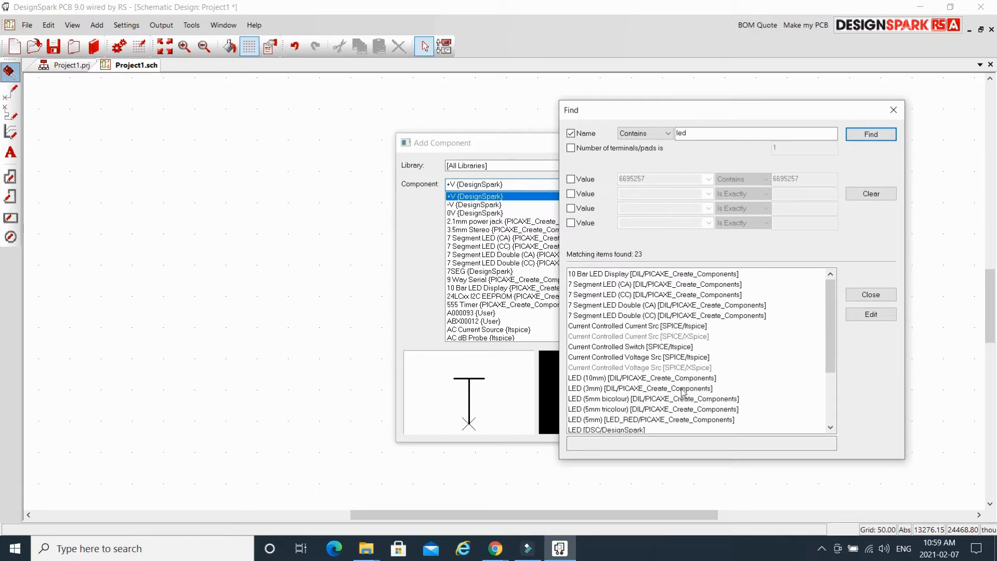
scroll(674, 398, down, 1)
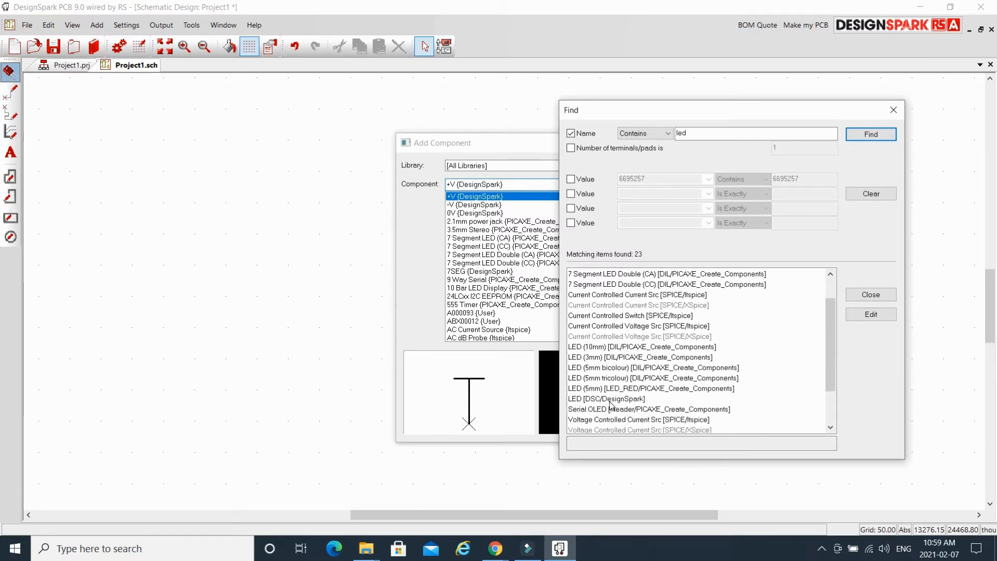
click(583, 401)
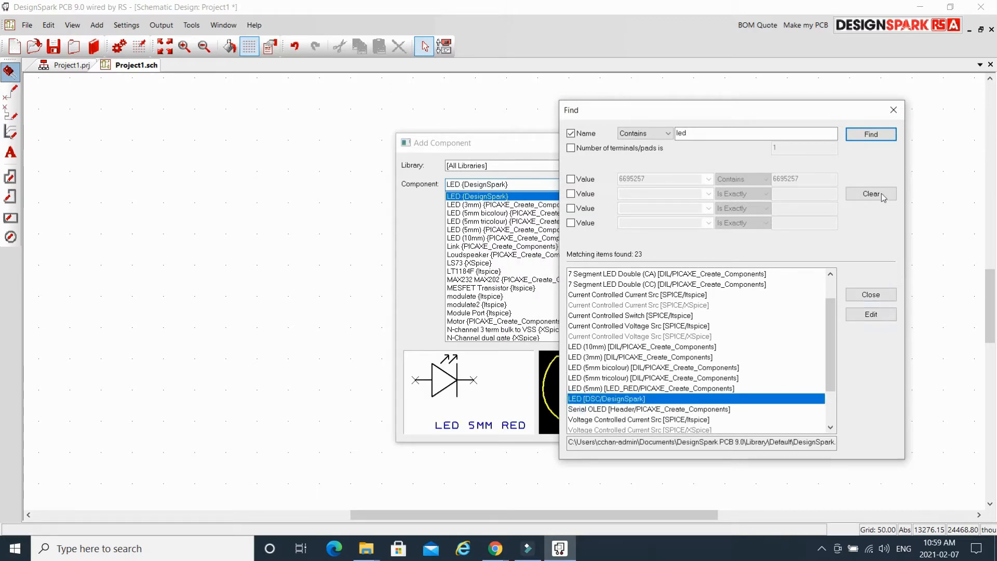
click(879, 297)
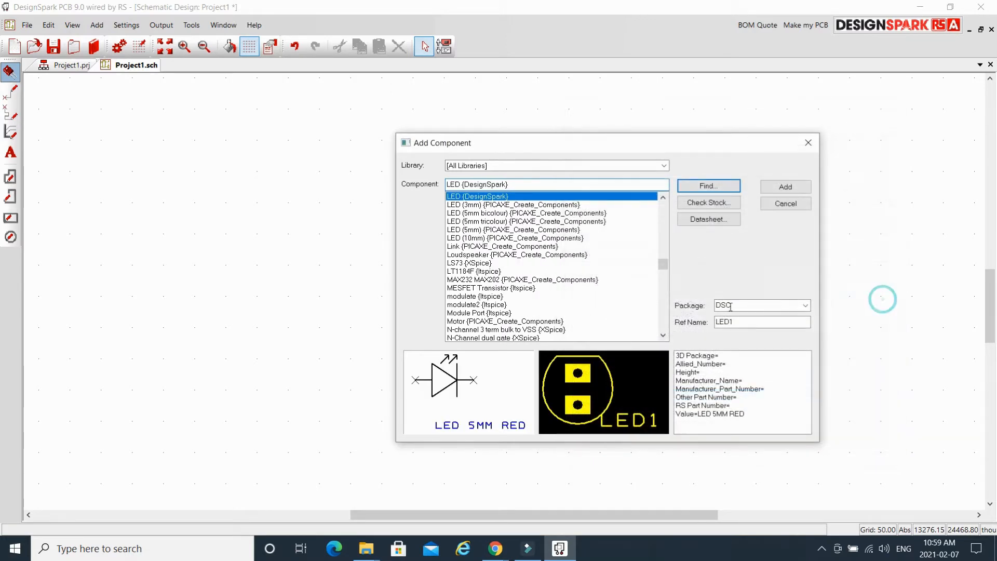
click(794, 188)
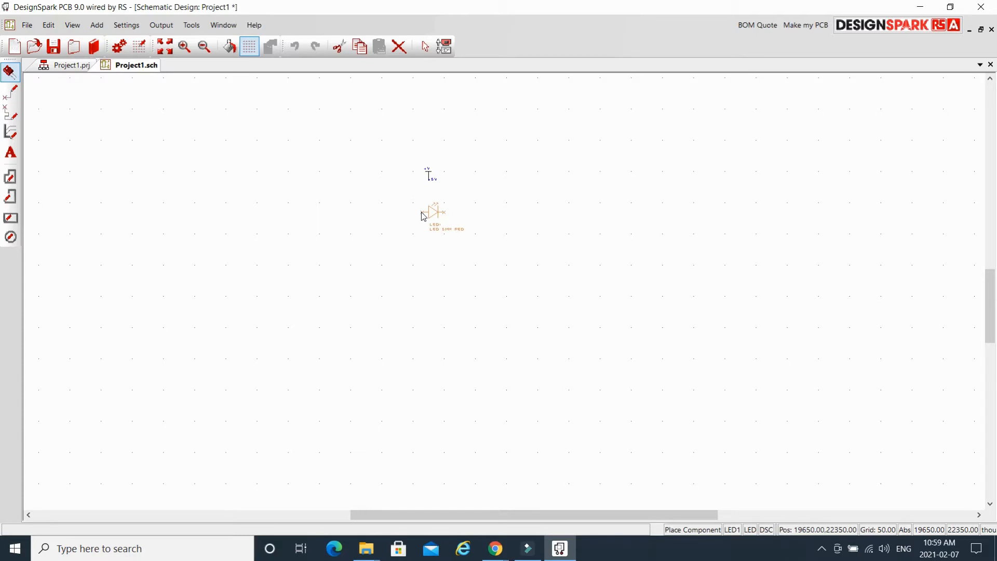
Rotate LED1 vertically and place it just below the +V symbol.
key(r)
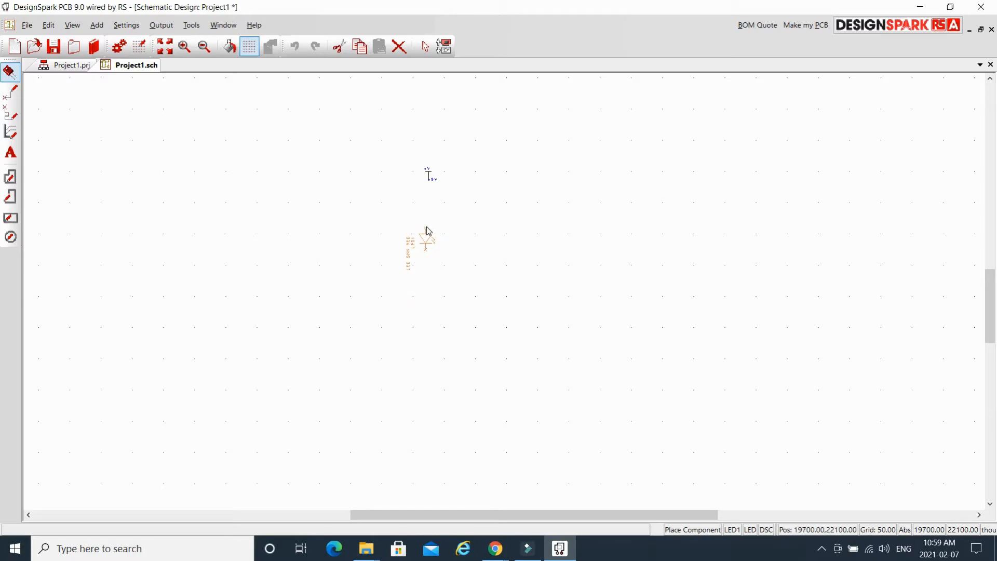
click(429, 231)
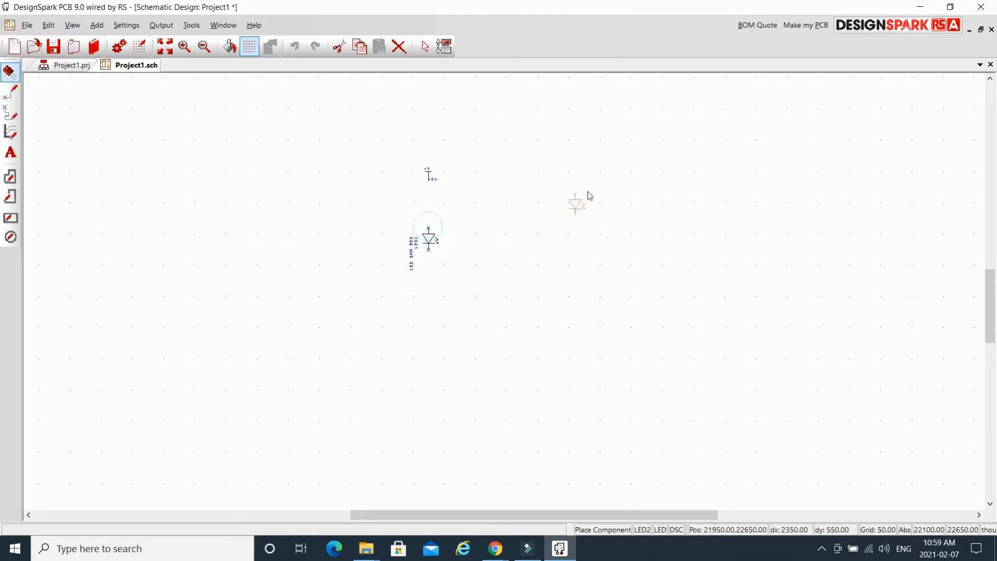
key(Escape)
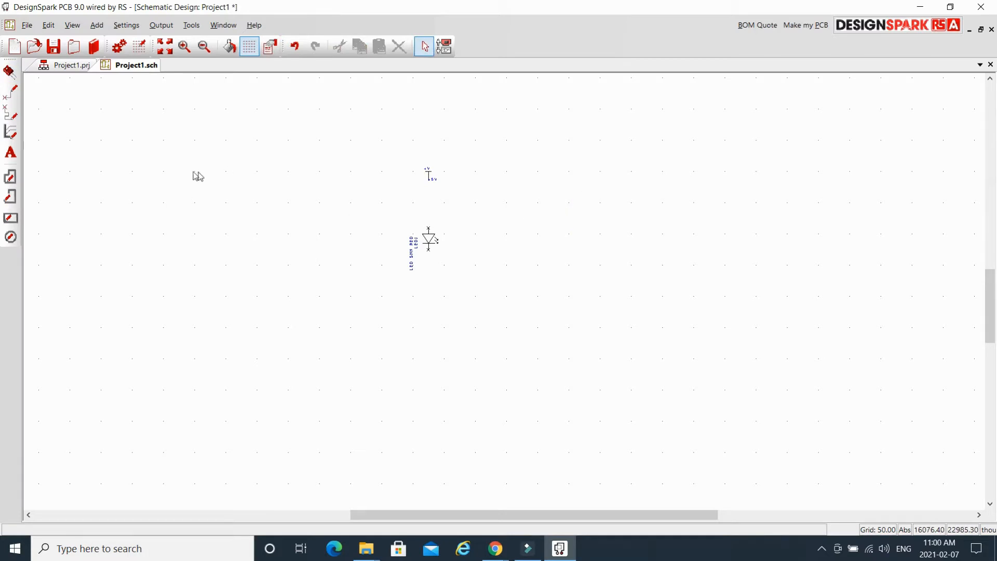
Search for 're' and take the surface-mount DesignSpark Resistor R1 for placement.
click(9, 71)
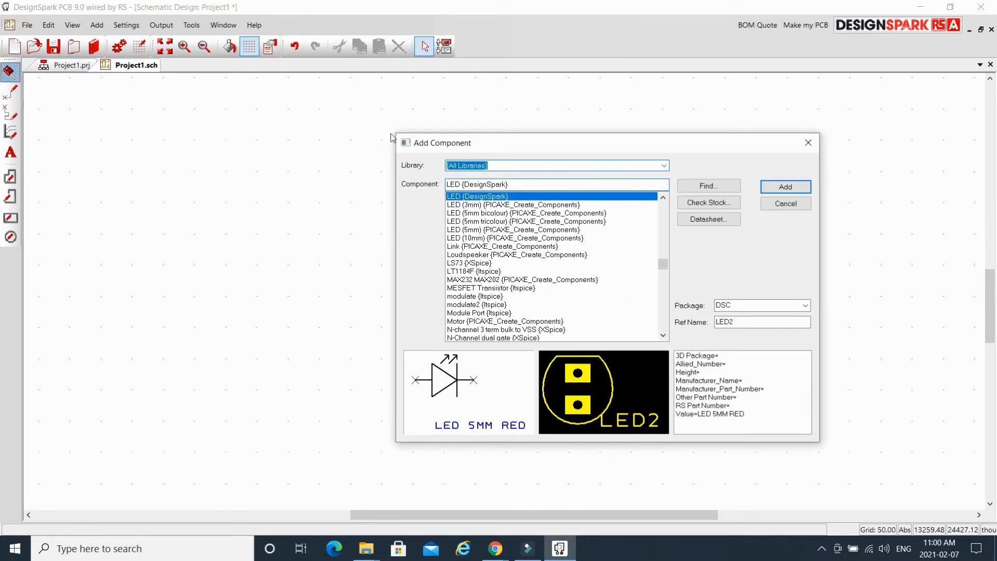
click(730, 187)
drag(707, 133, 673, 133)
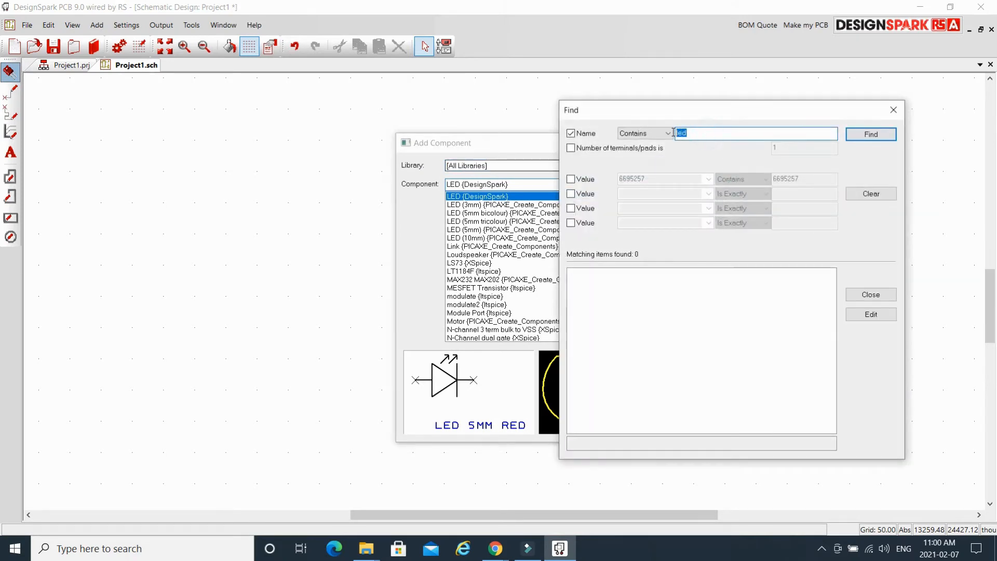
text(re)
click(871, 136)
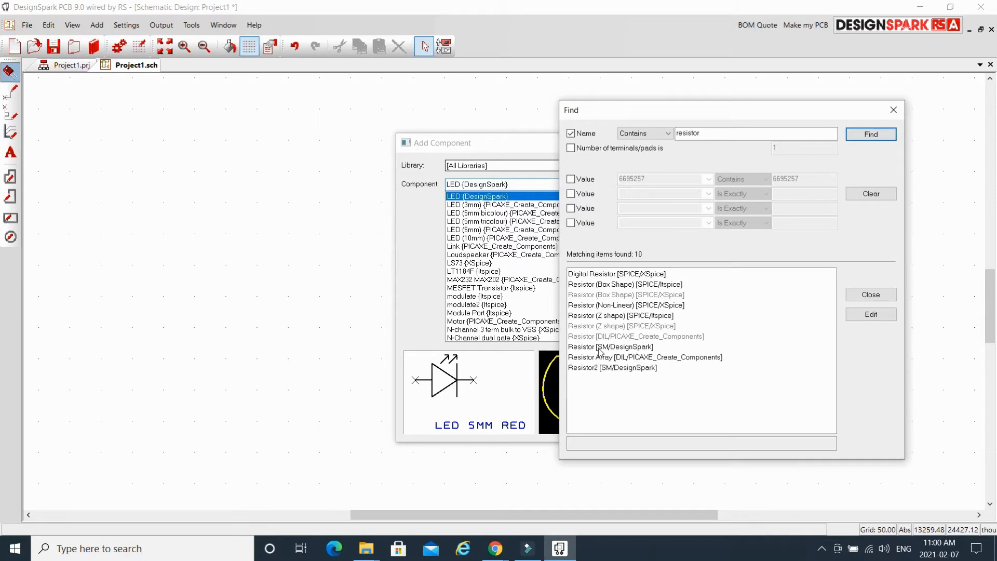
click(626, 346)
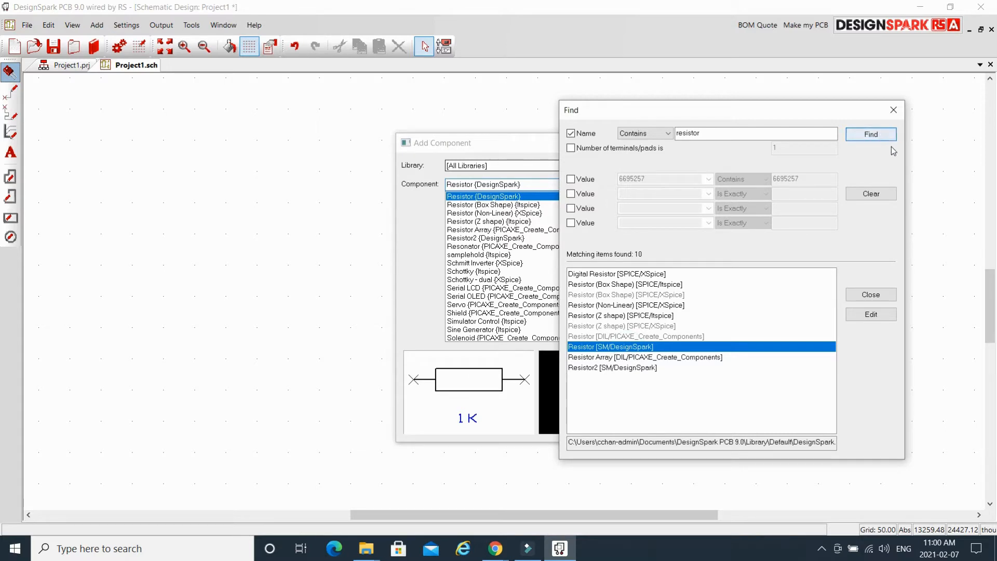
click(882, 295)
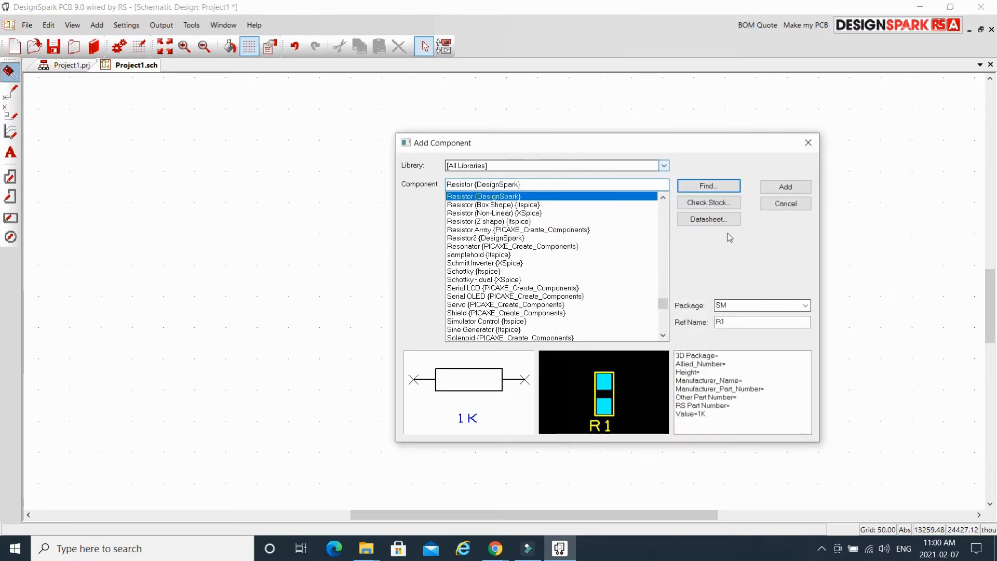
click(801, 187)
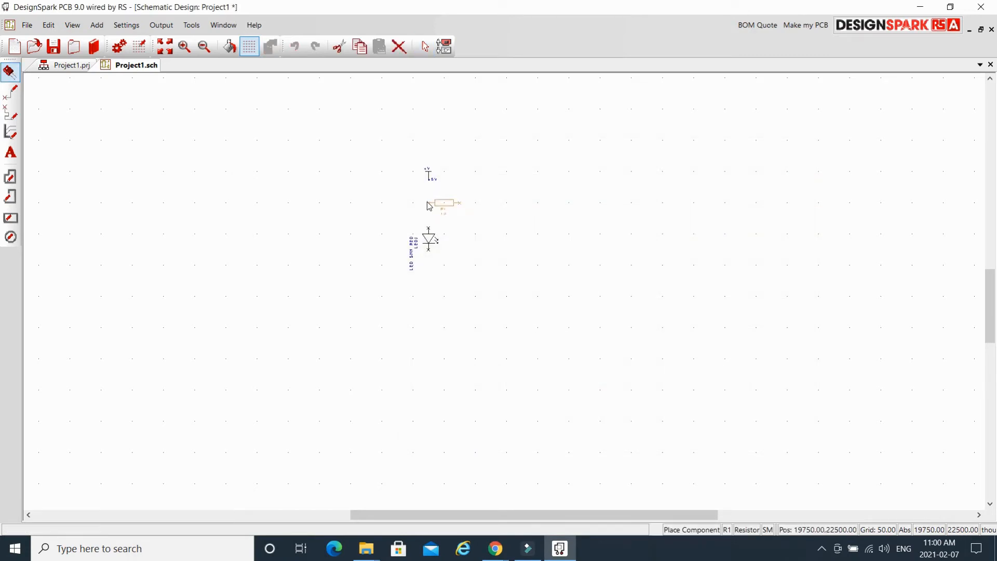
Place R1 vertically between +V and LED1, wiring +V to its top pin and its bottom pin to LED1.
key(r)
click(428, 188)
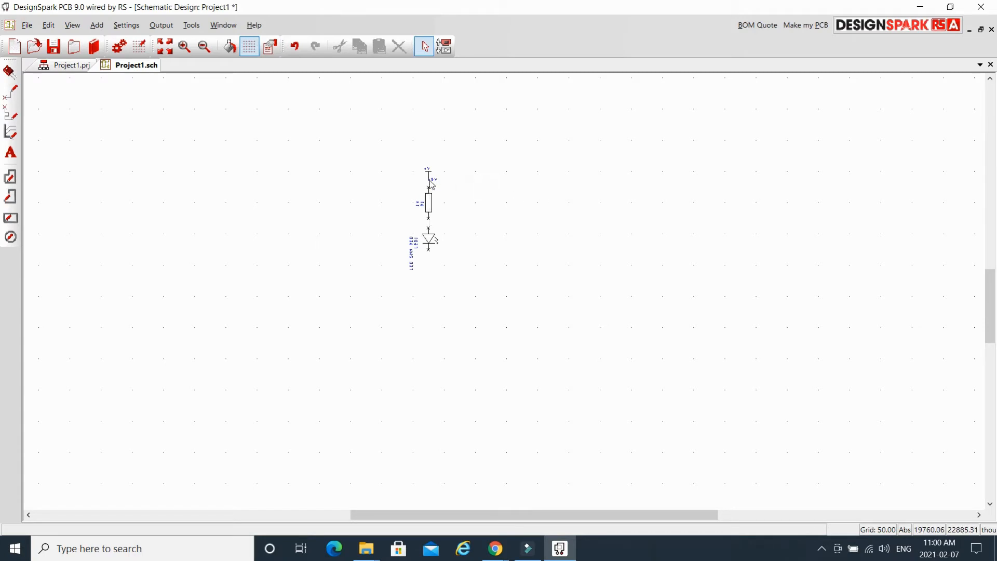
mouse_move(431, 185)
click(429, 189)
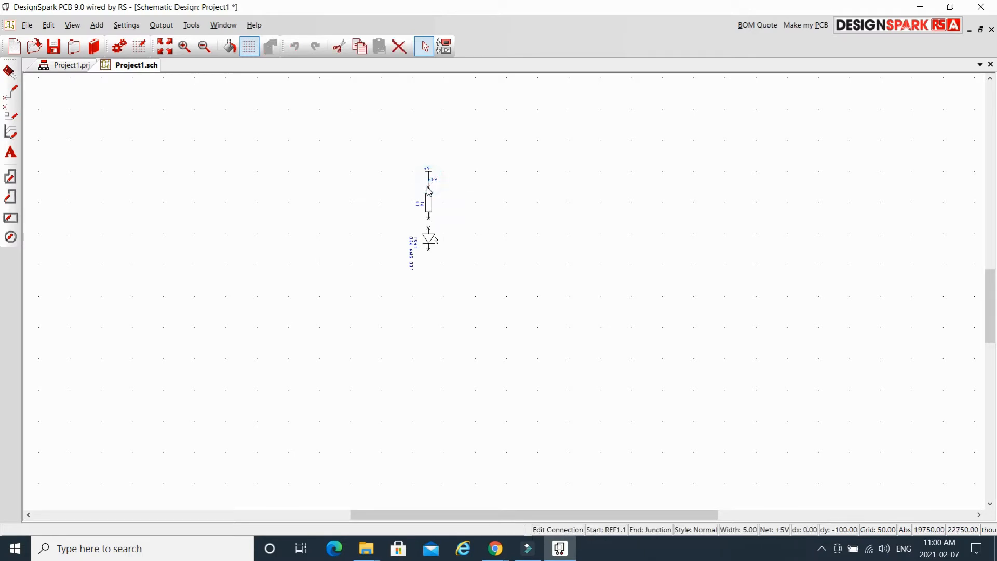
click(429, 187)
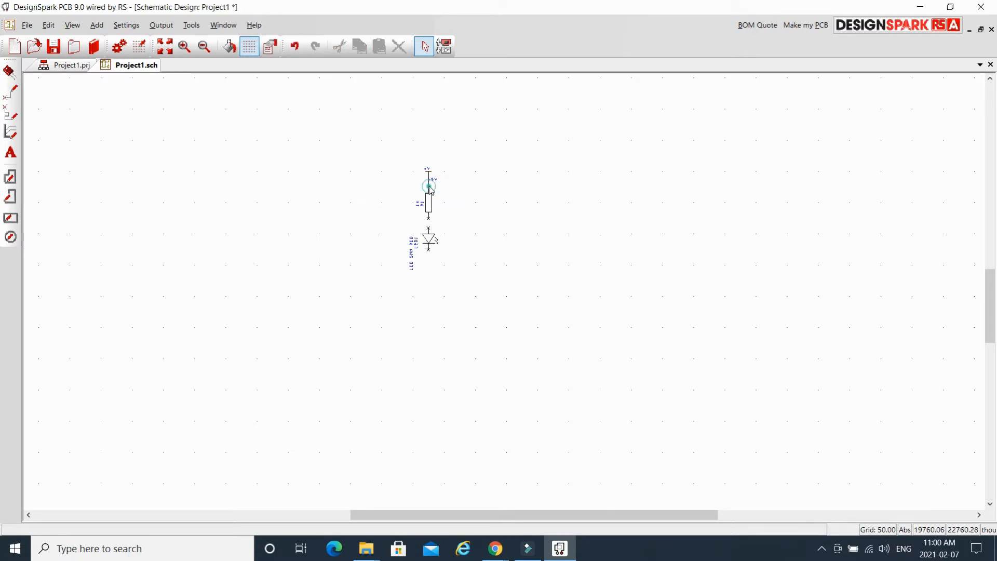
click(429, 221)
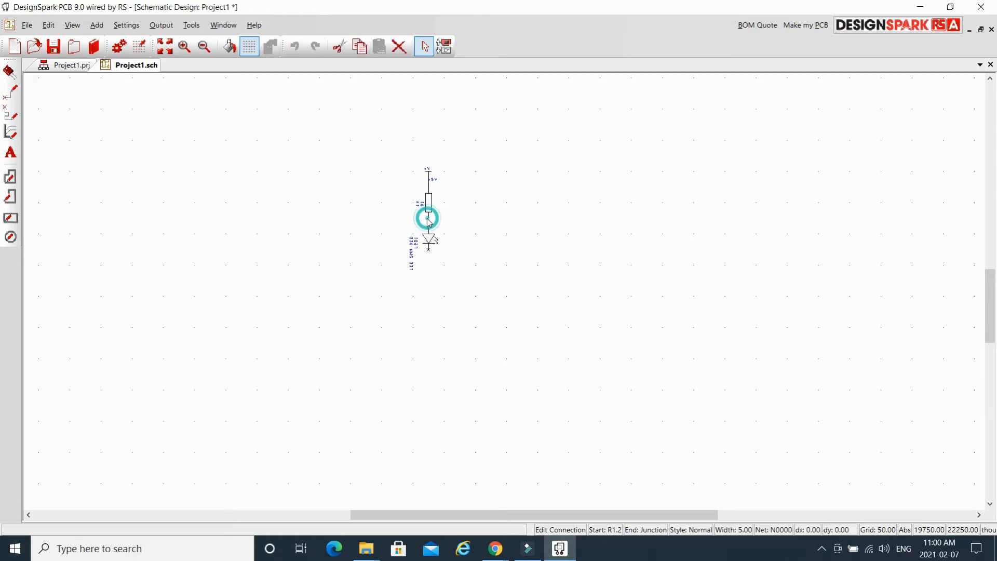
click(429, 233)
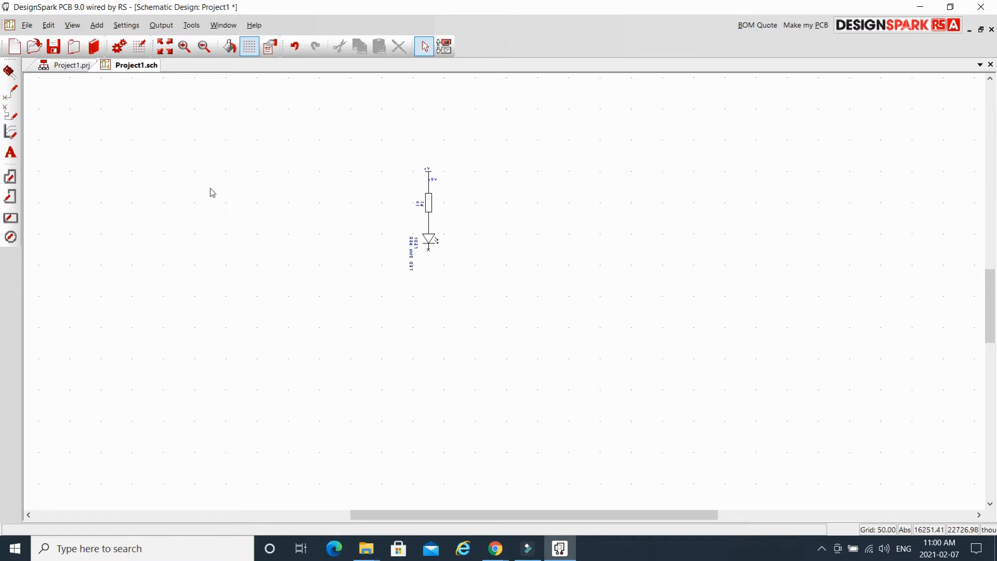
Search the component library for 'gnd' and add the GND ground symbol.
click(10, 74)
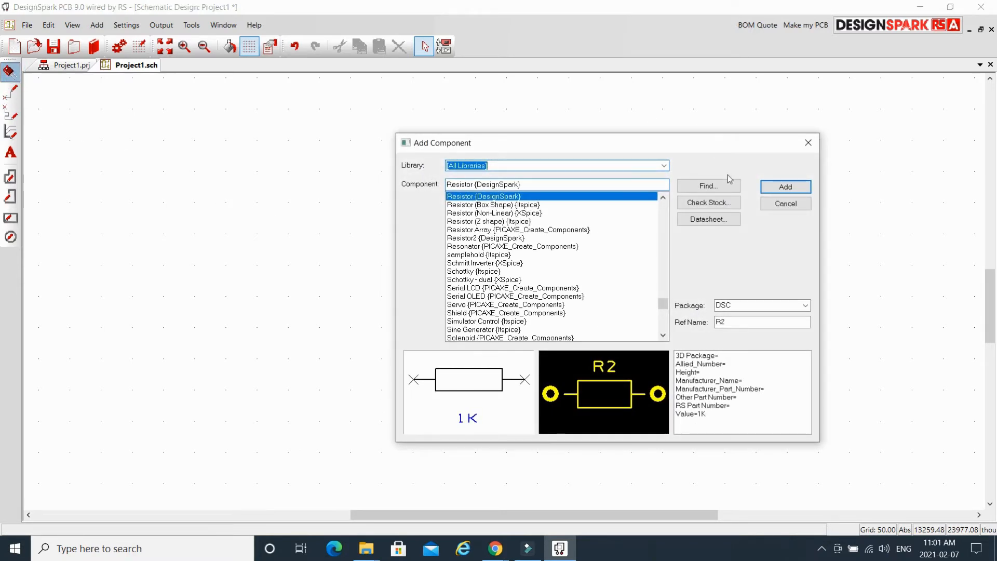
click(732, 186)
double_click(717, 131)
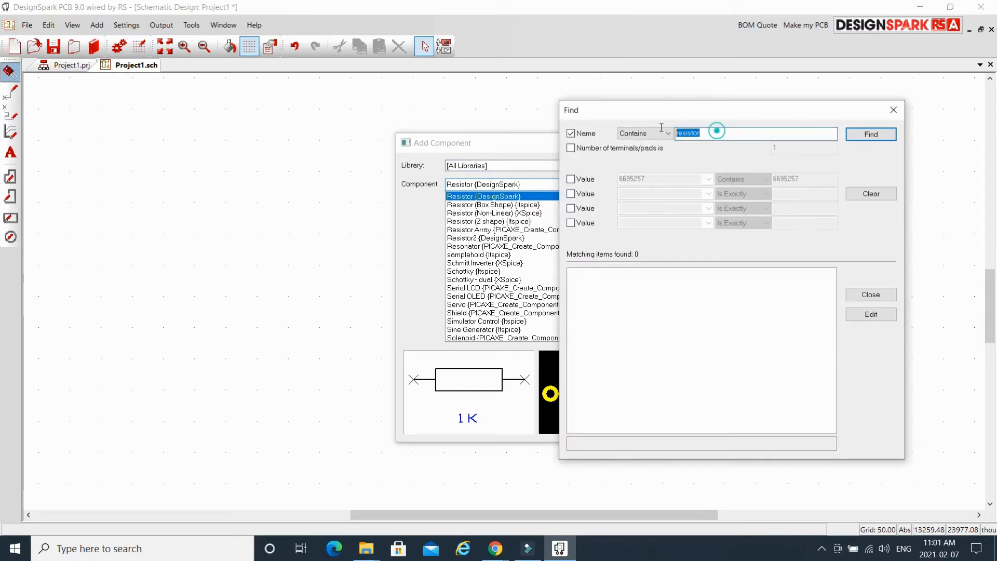
text(g)
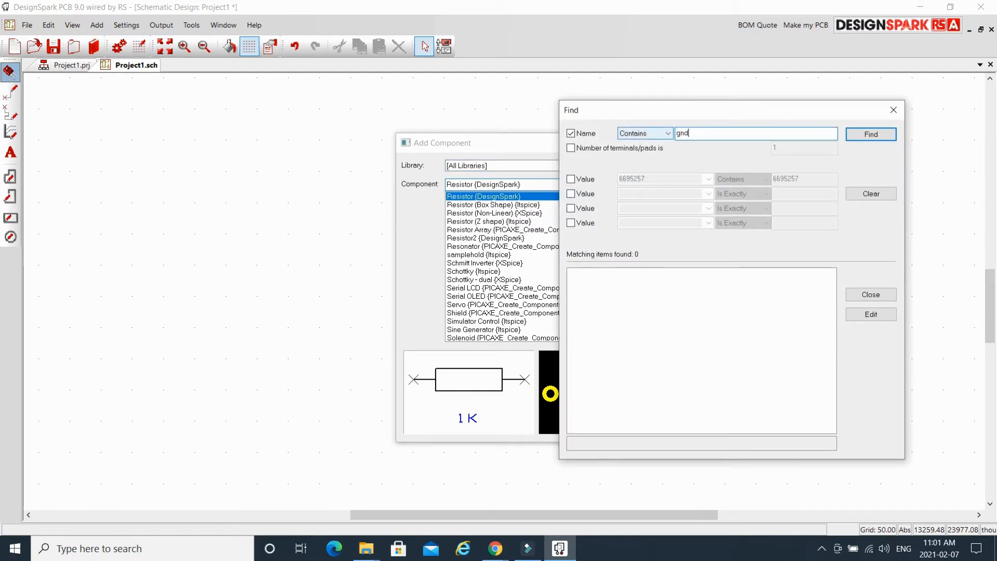
text(nd)
click(871, 134)
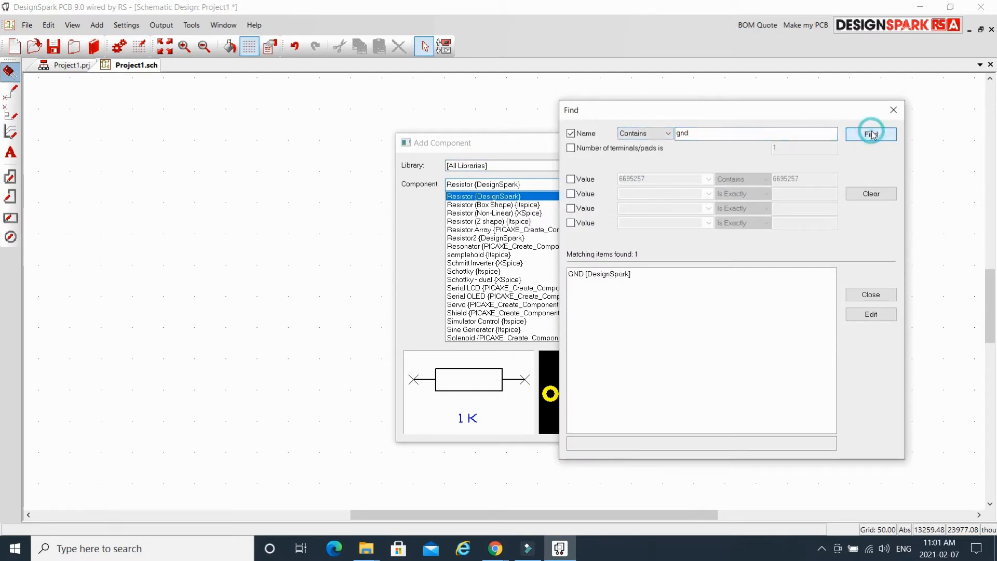
click(615, 276)
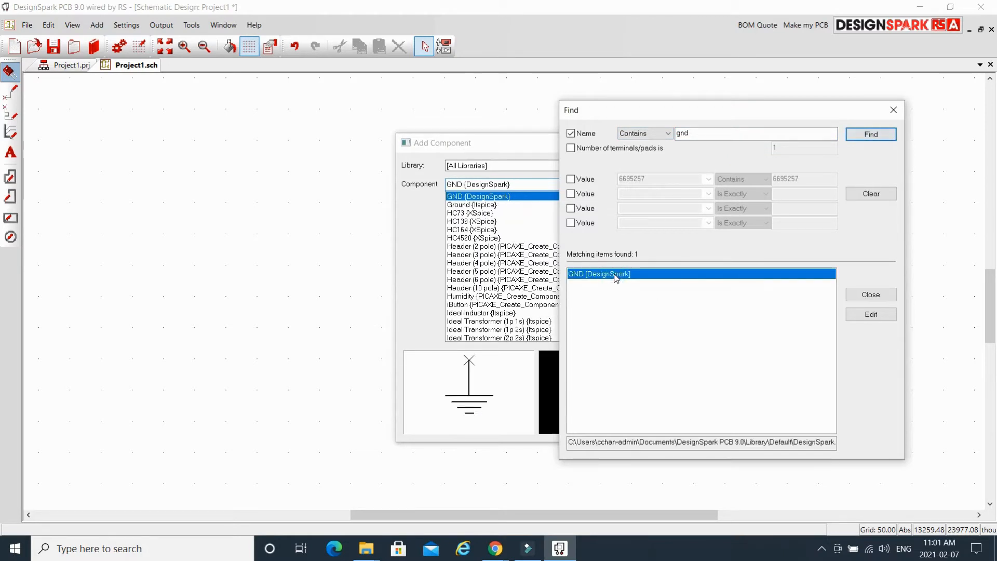
click(868, 294)
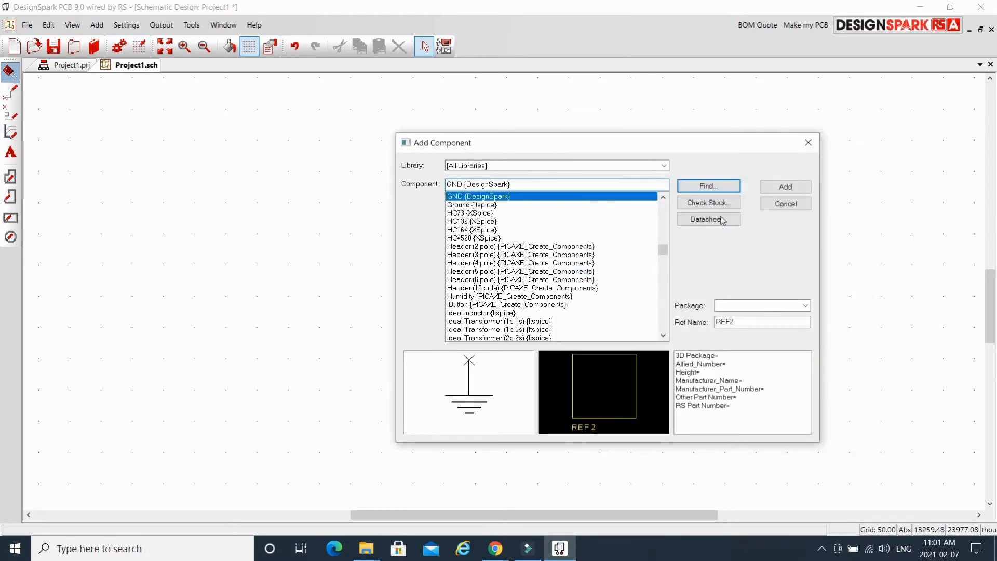
click(786, 187)
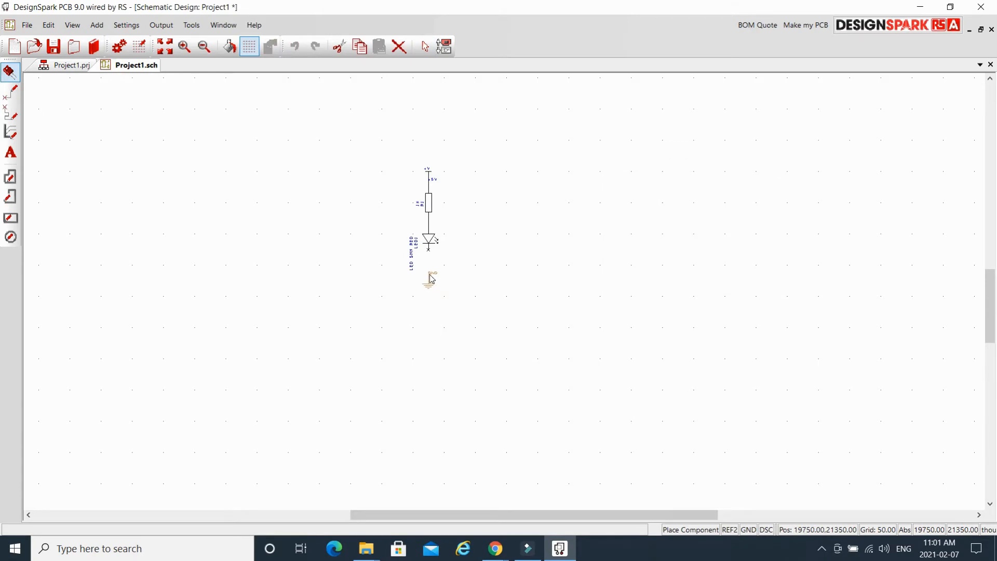
Place the GND symbol below LED1 and wire the LED's lower pin to it.
click(431, 279)
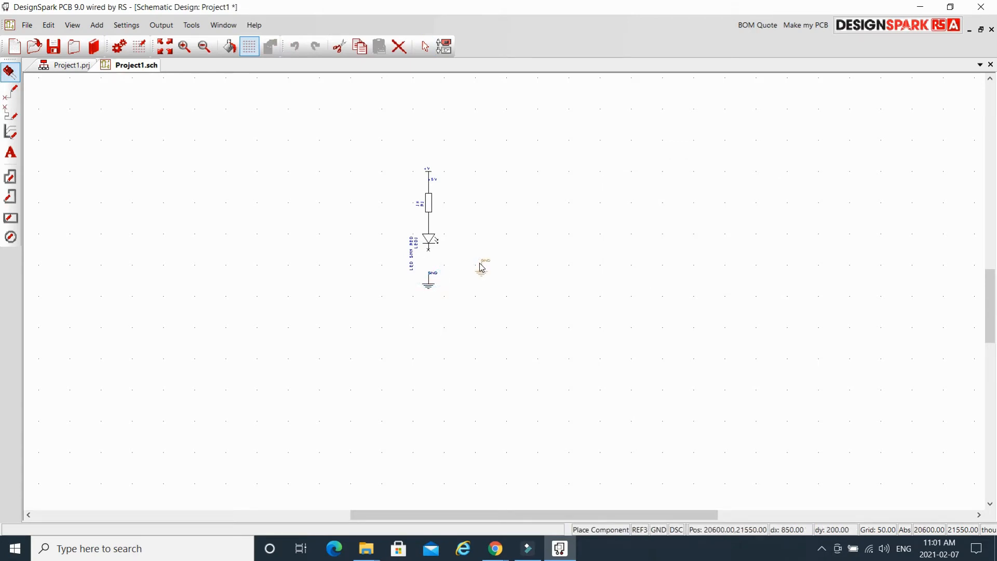
key(Escape)
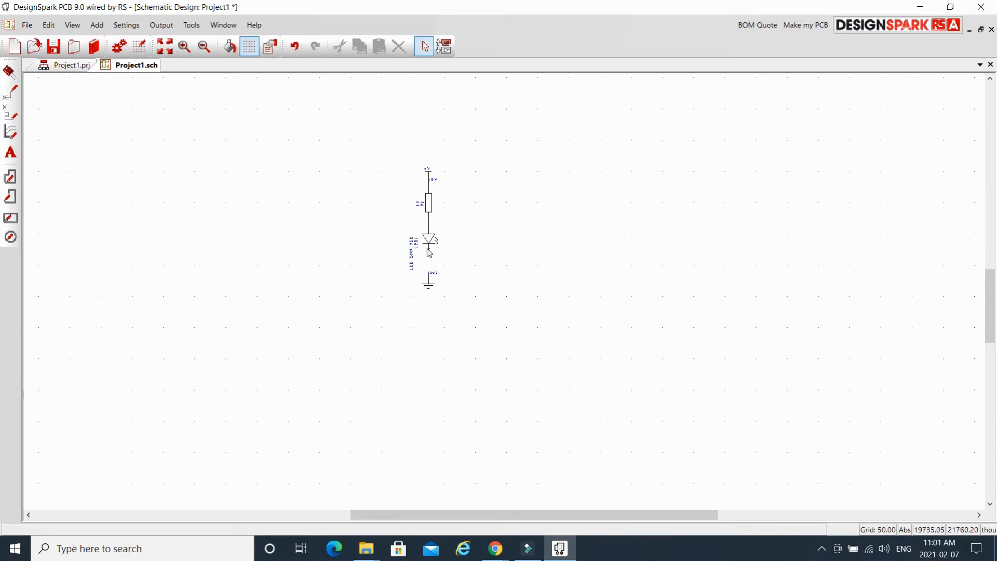
drag(429, 253, 430, 279)
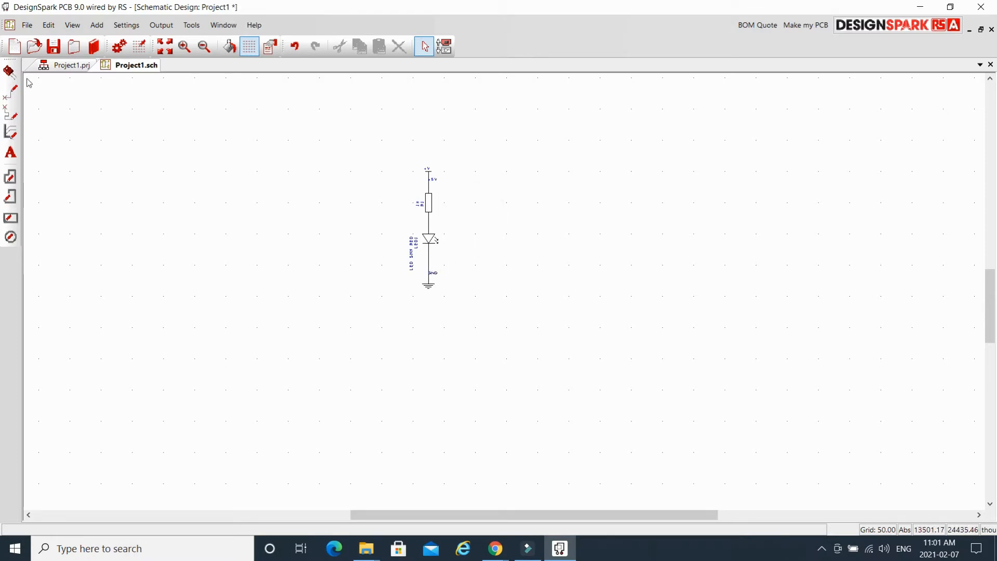
Search the component library for parts whose name contains '2'.
click(8, 71)
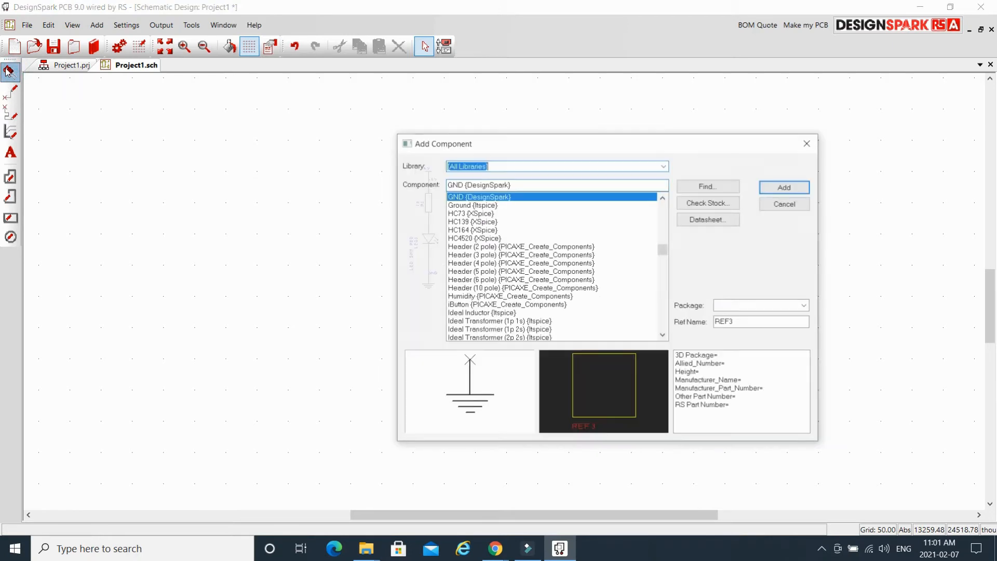
click(709, 186)
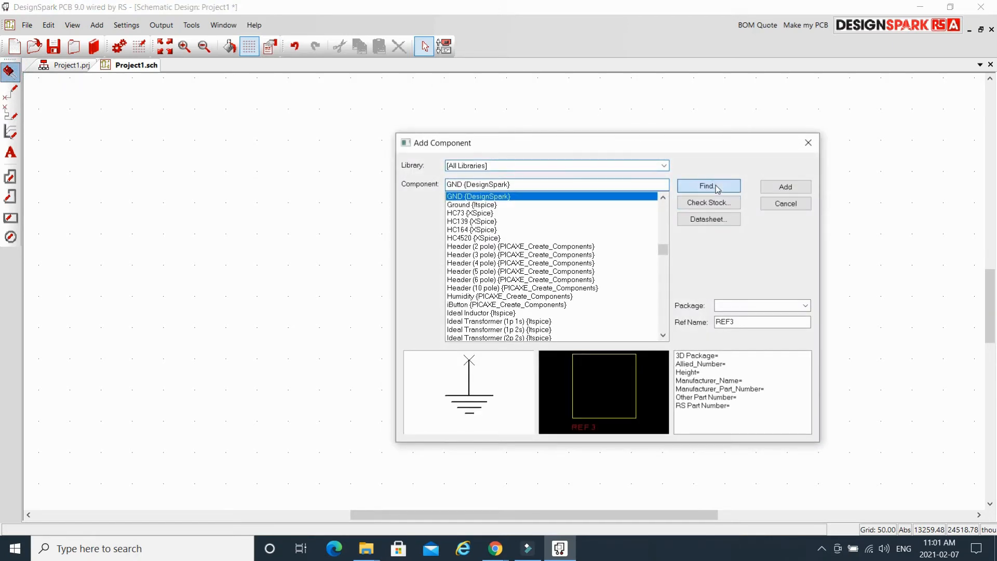
click(715, 134)
double_click(682, 133)
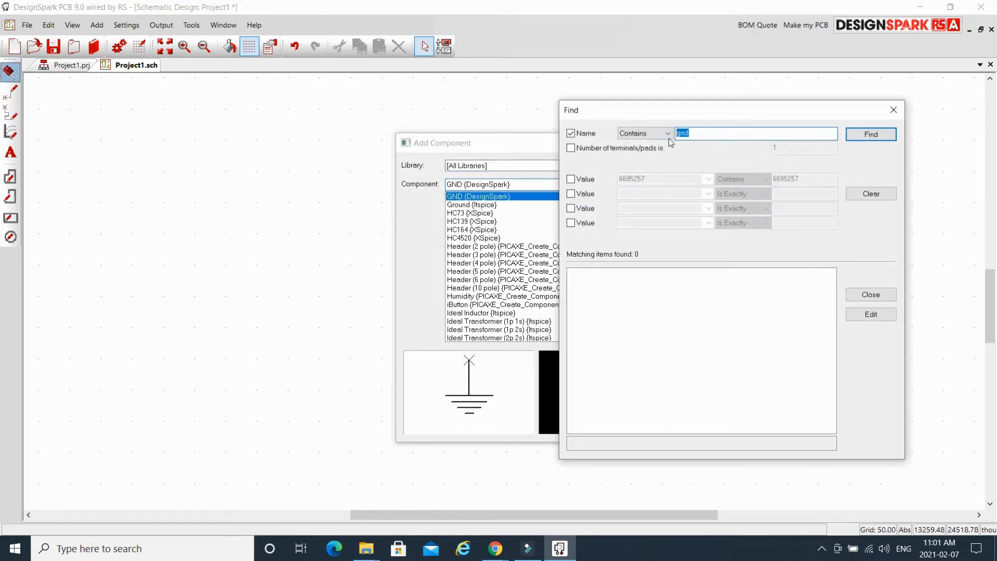
text(2)
click(890, 139)
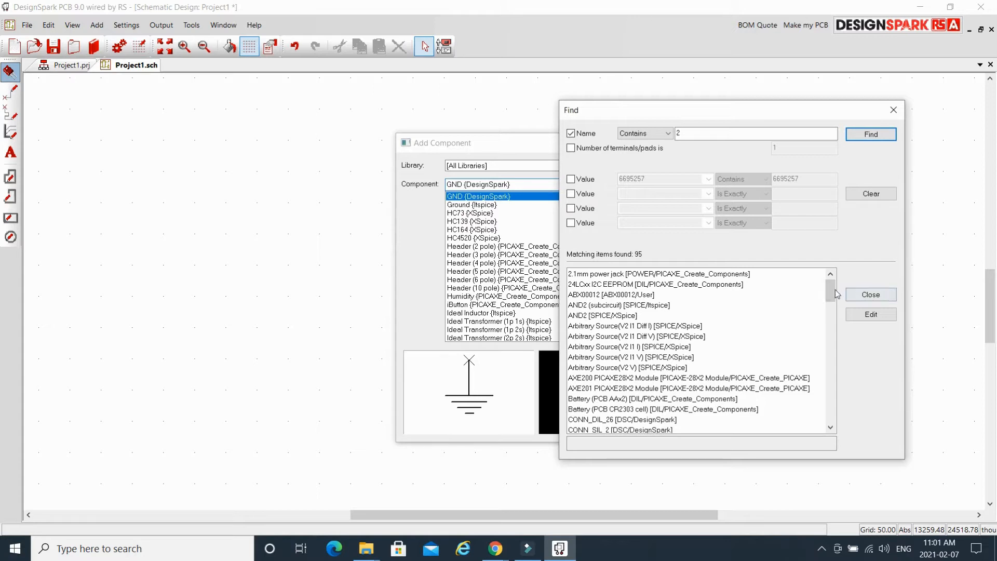
Pick the two-pin CONN_SIL_2 header from the results and add it.
drag(833, 291, 832, 304)
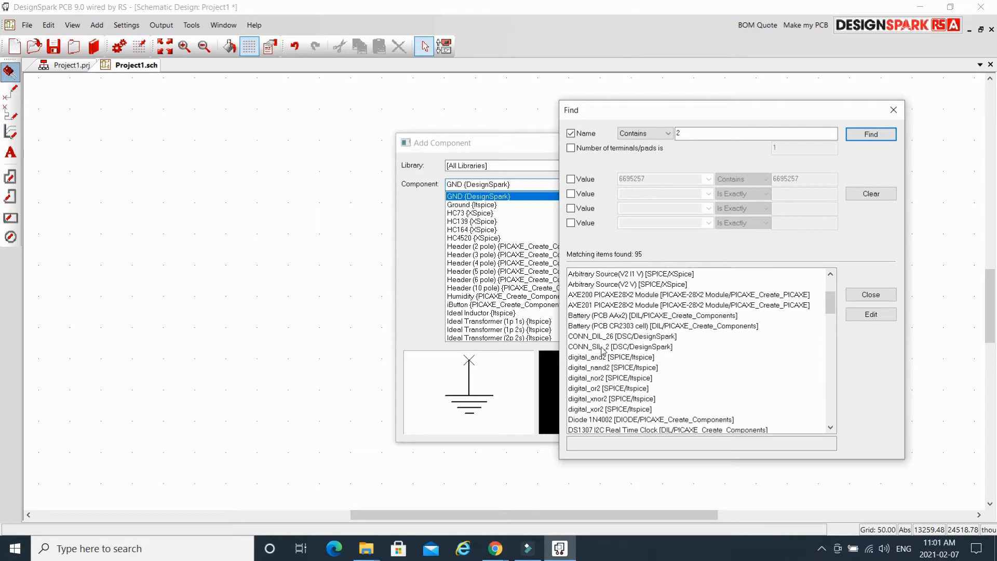
click(663, 348)
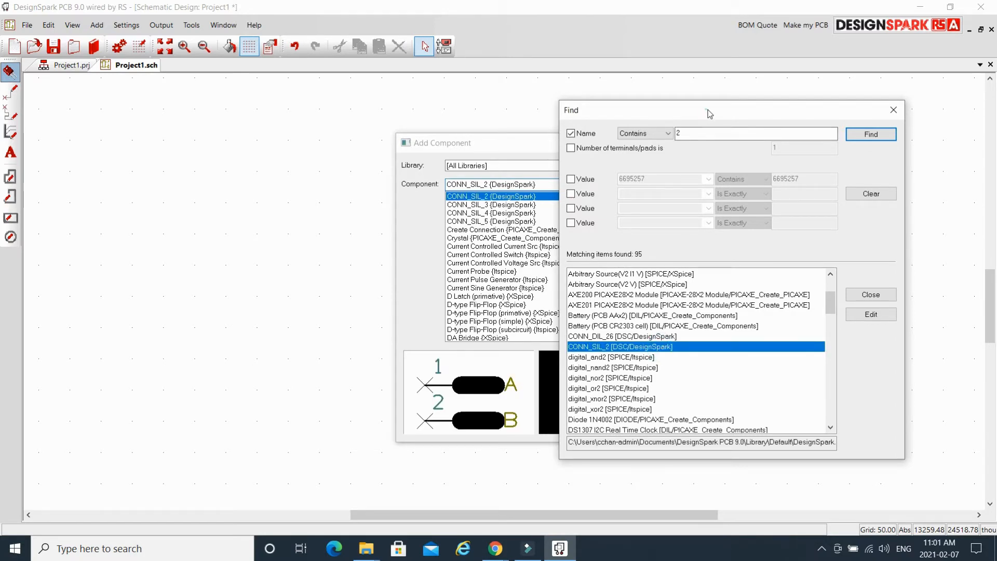
drag(708, 111, 900, 114)
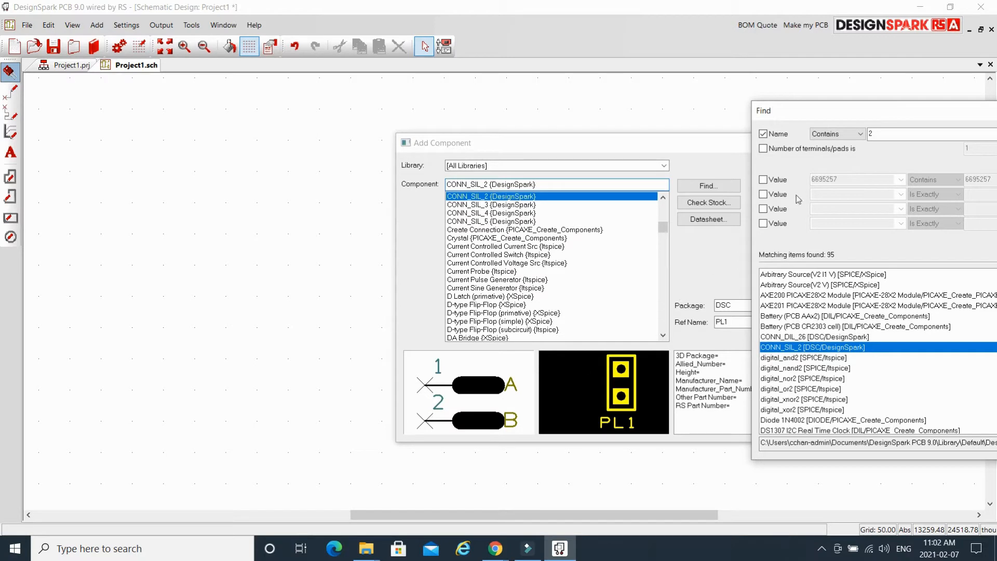
drag(899, 107, 701, 114)
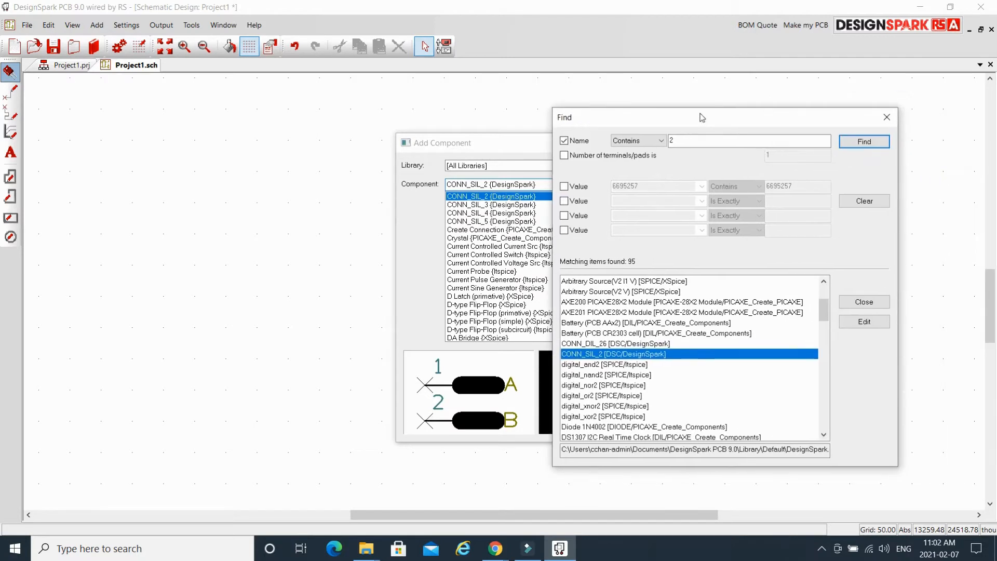
click(864, 302)
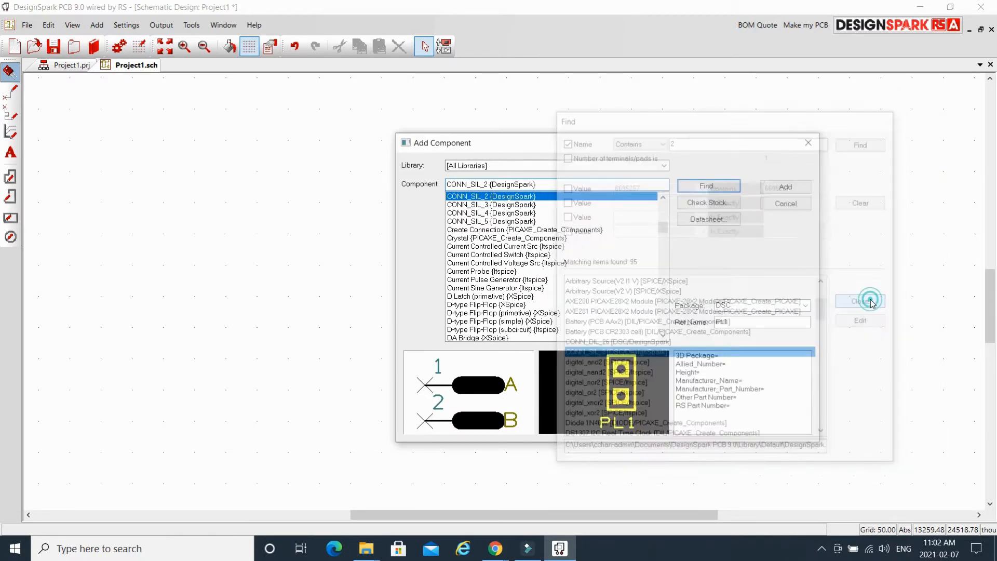
click(785, 187)
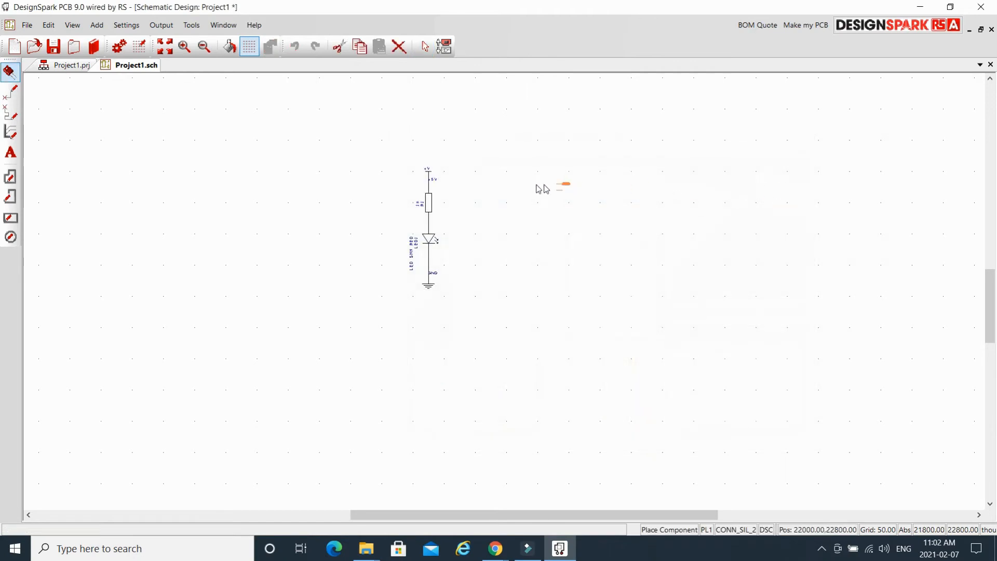
Place PL1 beside the circuit, wiring pin 1 to +5V and pin 2 to the LED–GND line.
click(479, 183)
key(Escape)
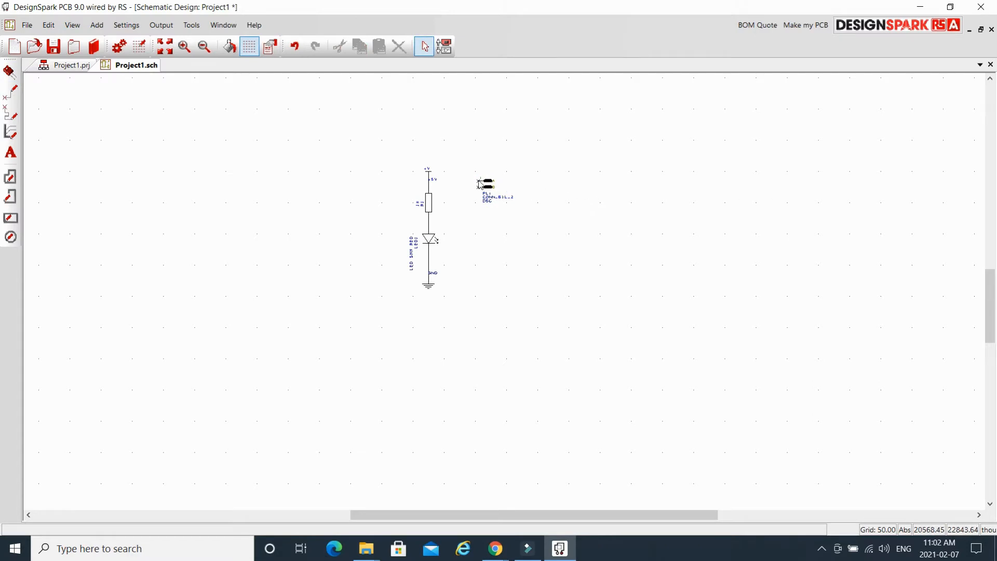
drag(479, 182, 434, 187)
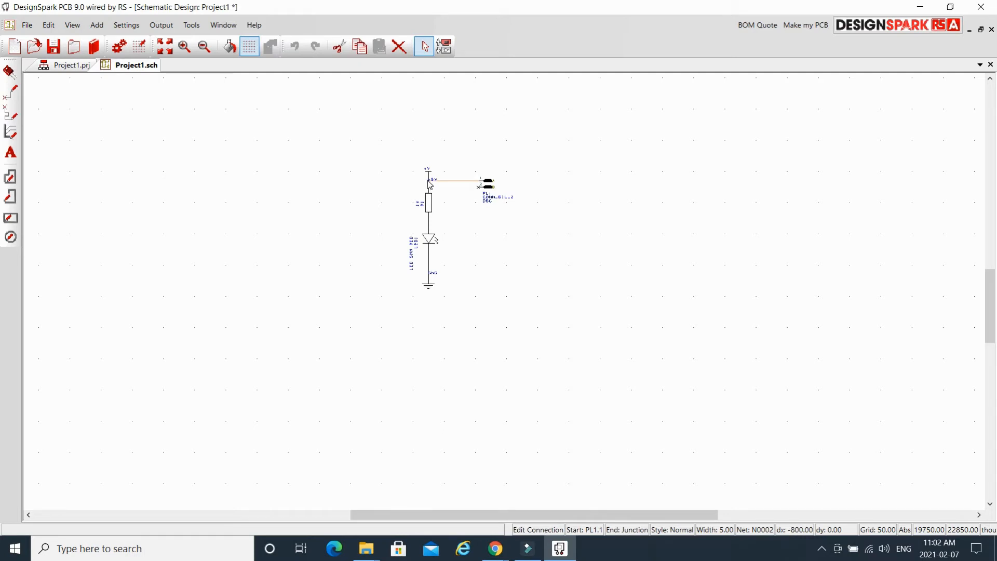
drag(430, 183, 429, 182)
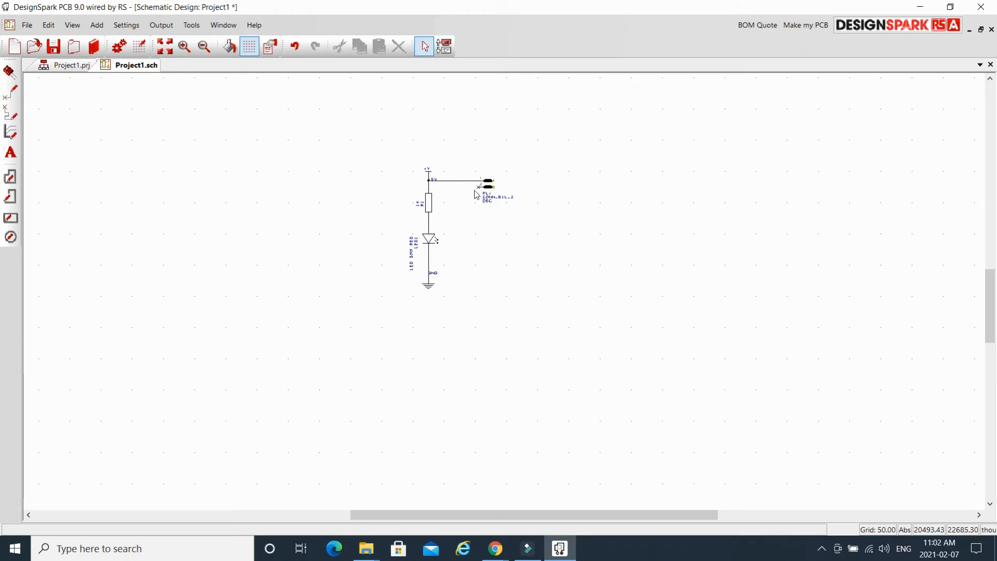
drag(479, 191, 456, 267)
click(455, 265)
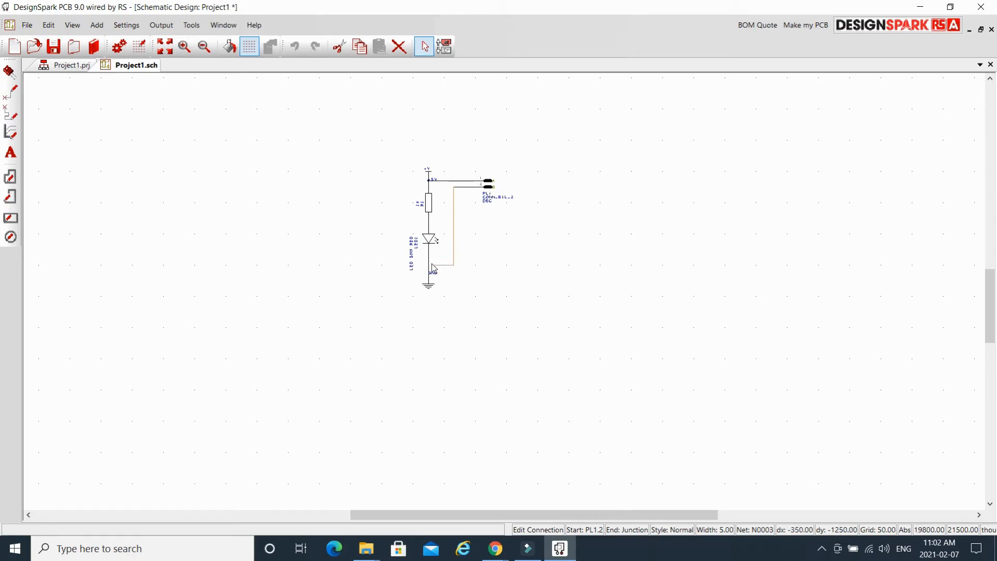
click(430, 265)
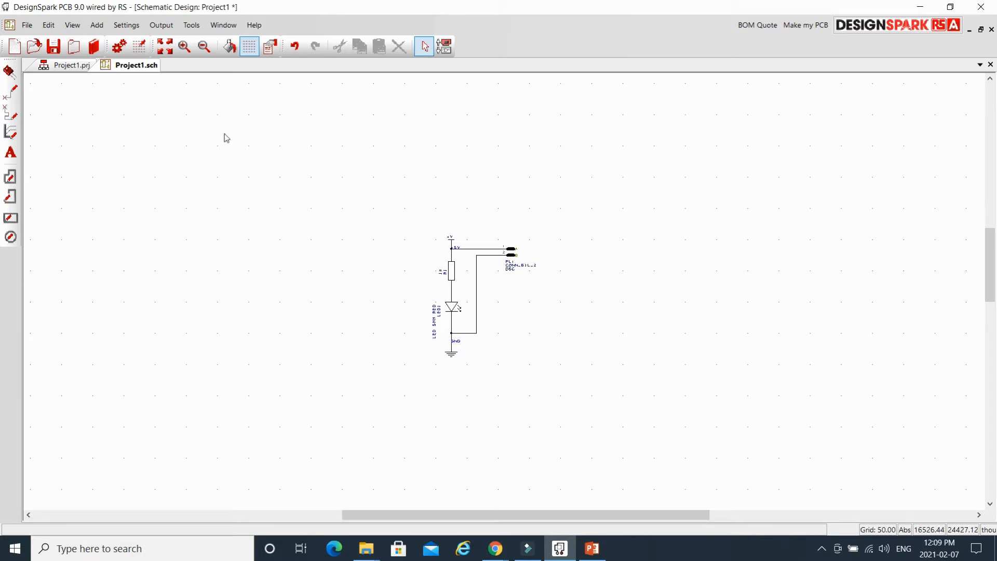
Show the Interaction Bar and set its Goto list to Component.
click(73, 26)
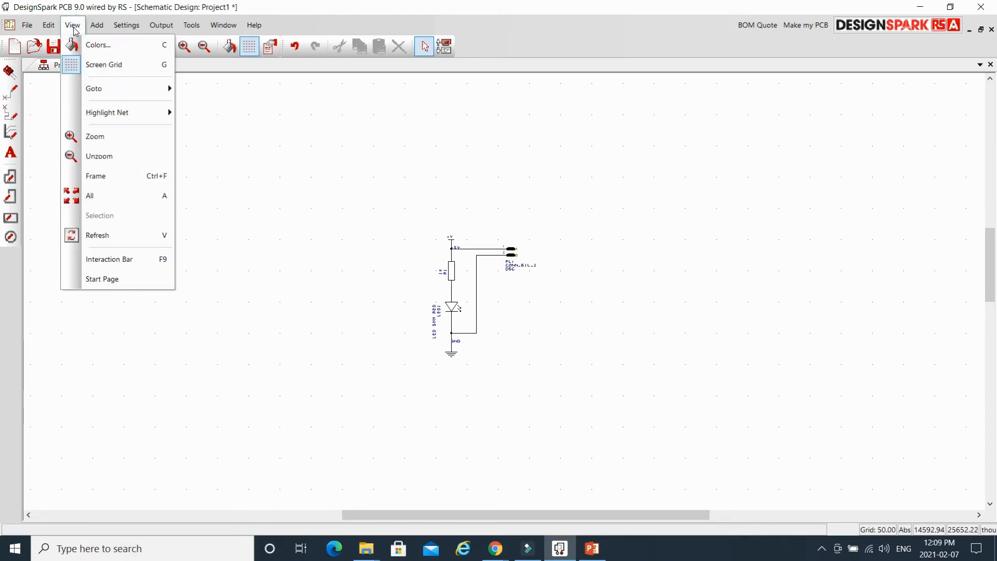
click(146, 265)
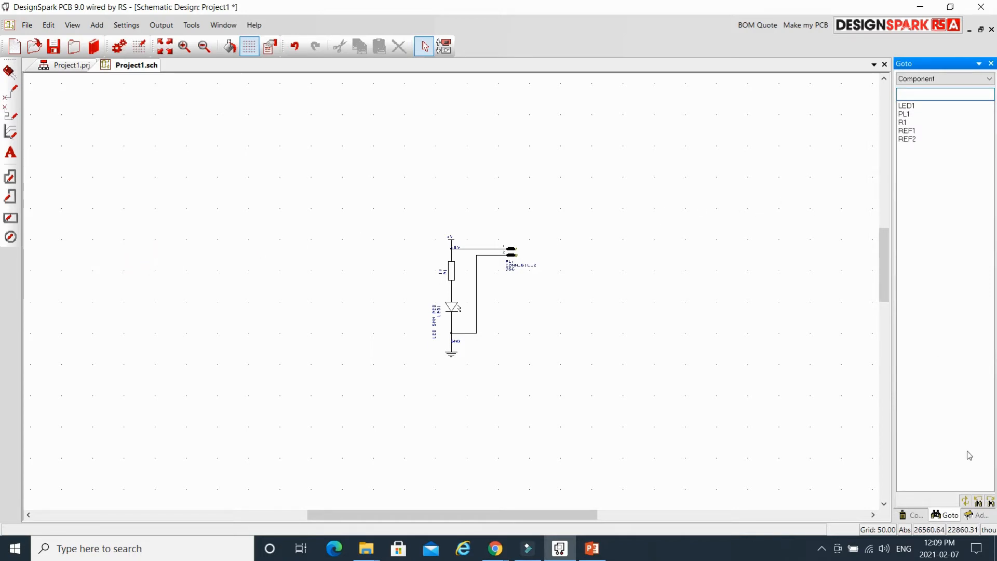
click(950, 79)
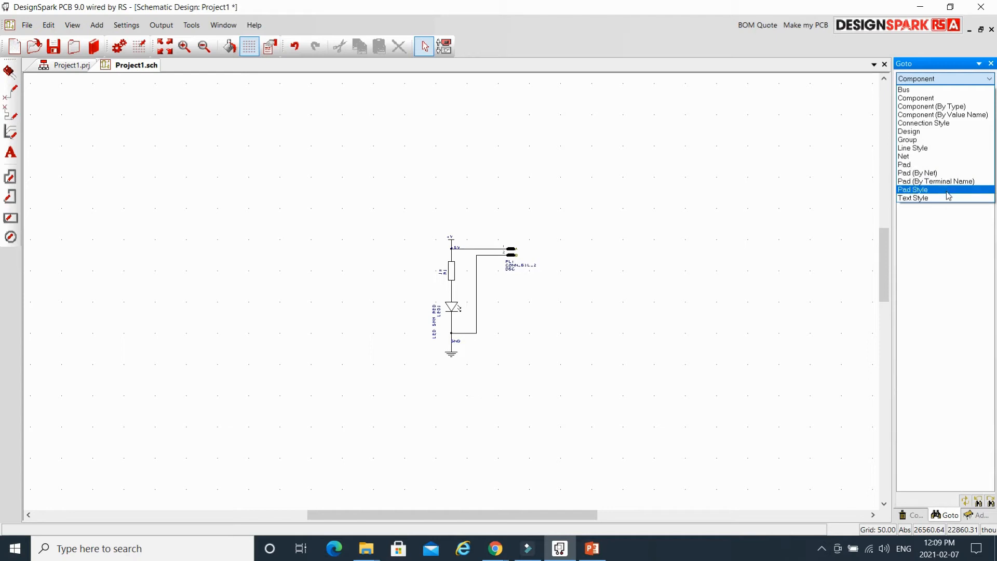
click(935, 97)
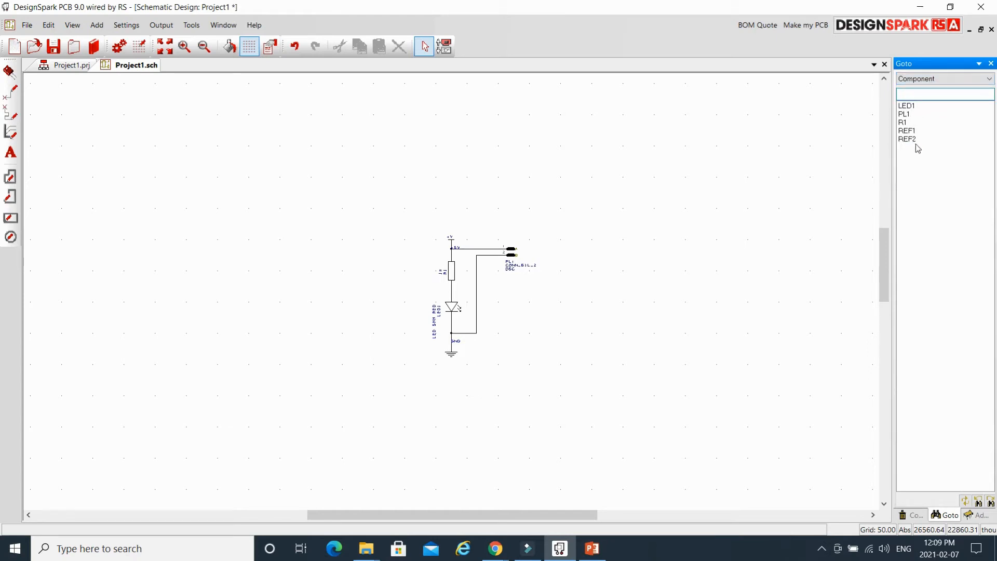
Jump to LED1, PL1, R1, REF1 and REF2 in turn, then open R1's properties.
click(910, 105)
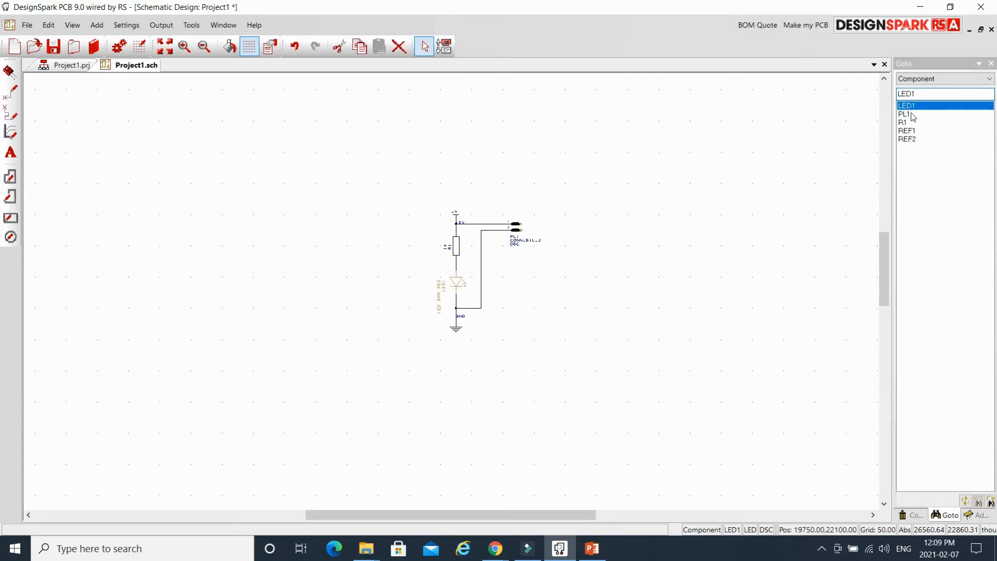
click(912, 114)
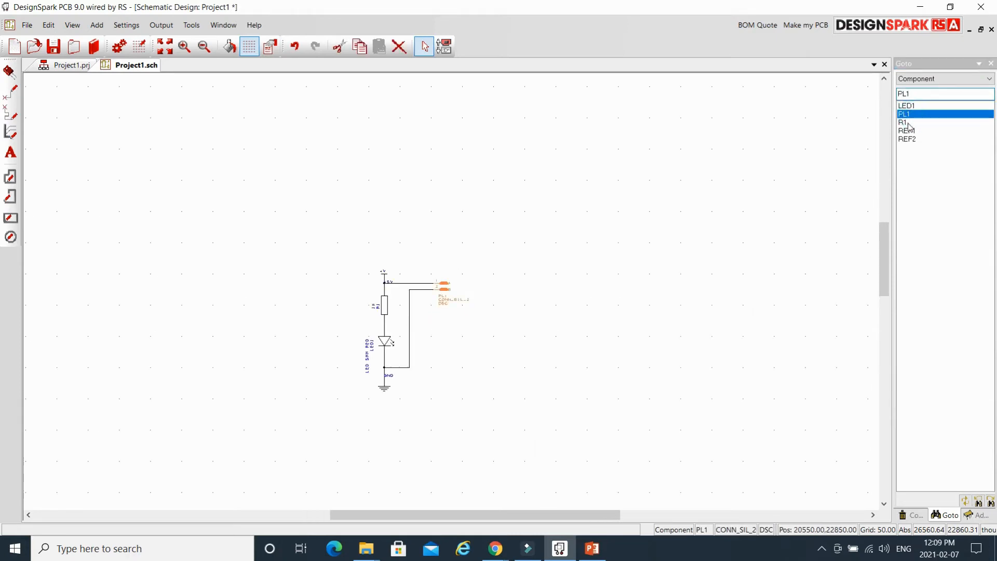
click(908, 123)
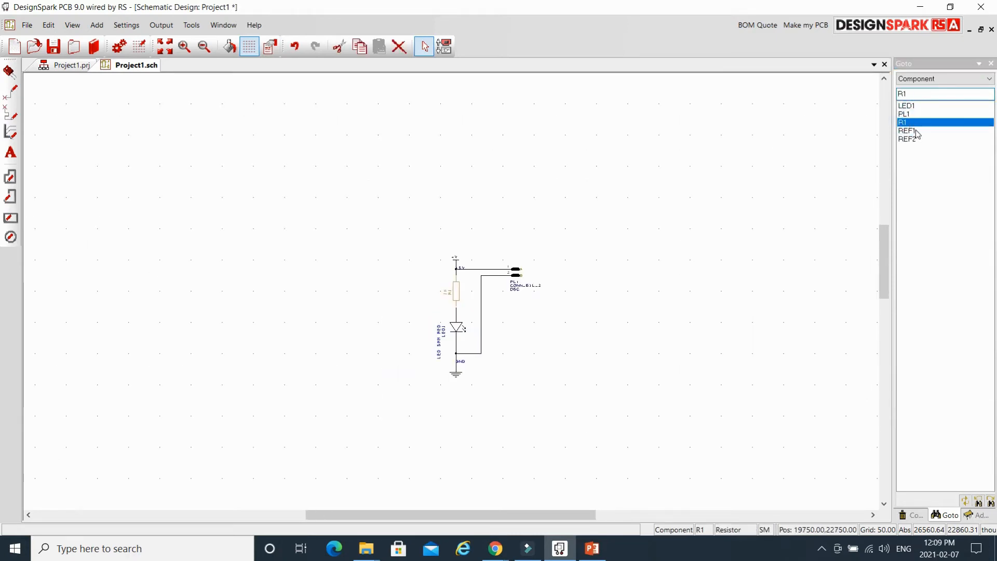
click(916, 131)
click(917, 139)
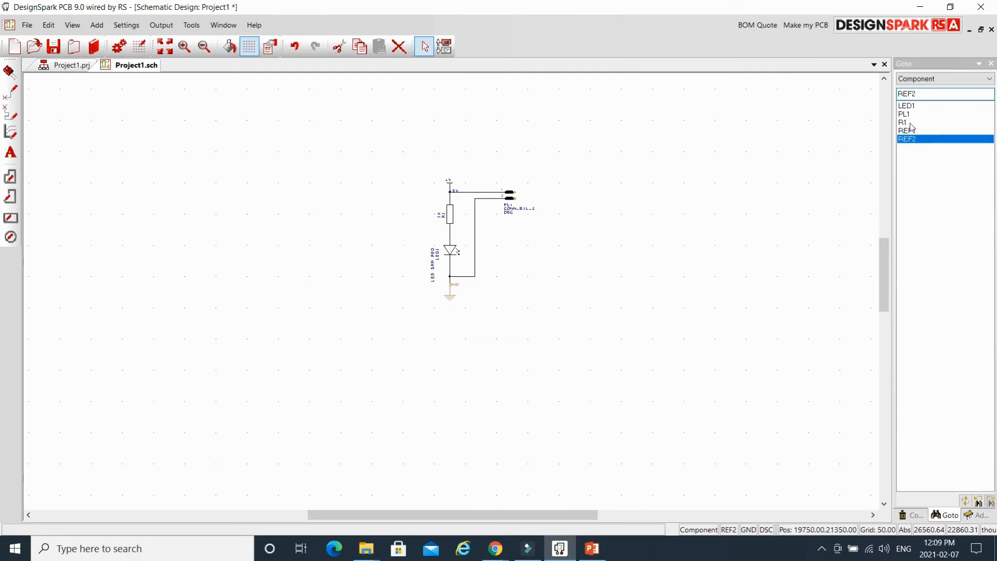
click(914, 122)
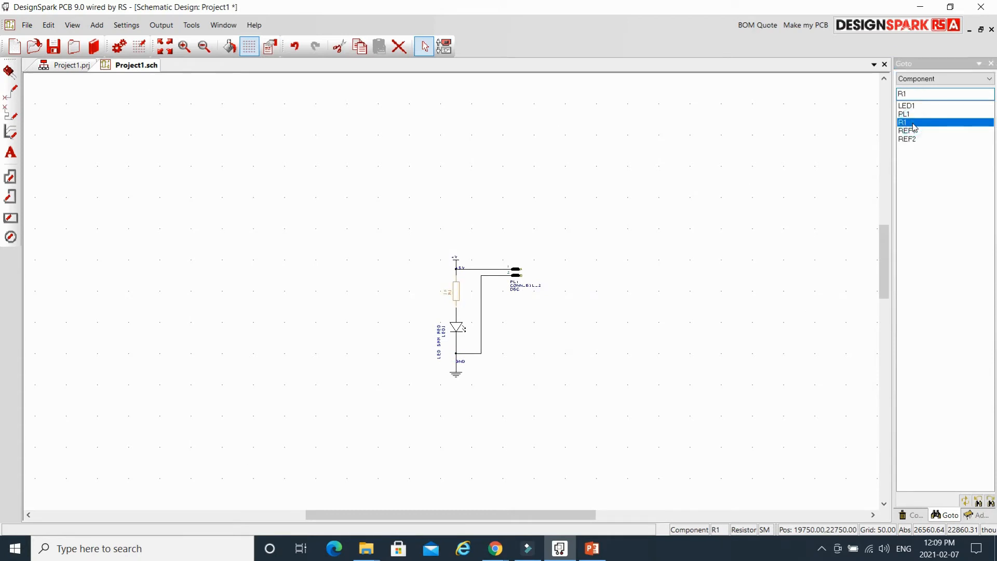
double_click(458, 292)
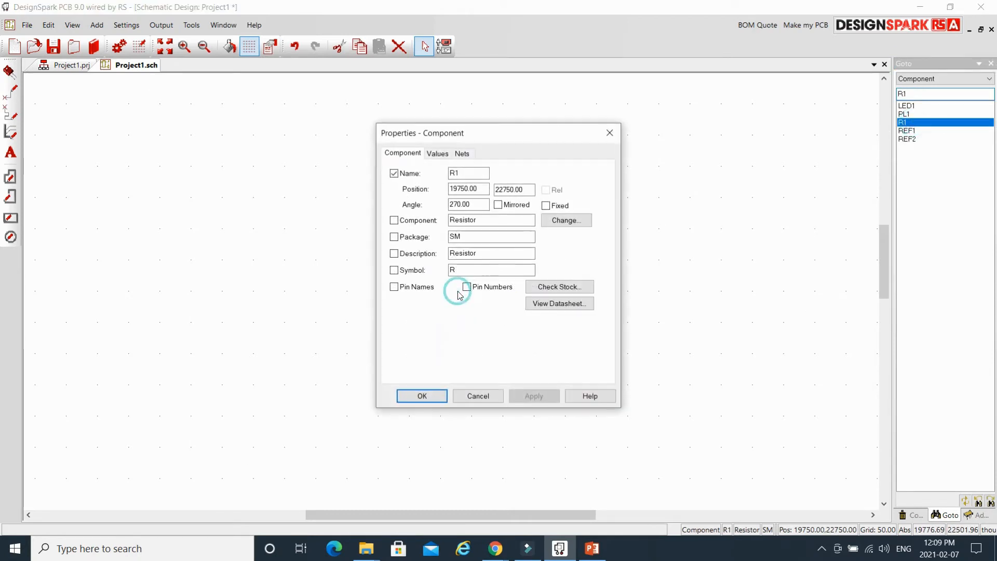
Check R1's Value attribute reads 1K and cancel its properties without changes.
click(438, 155)
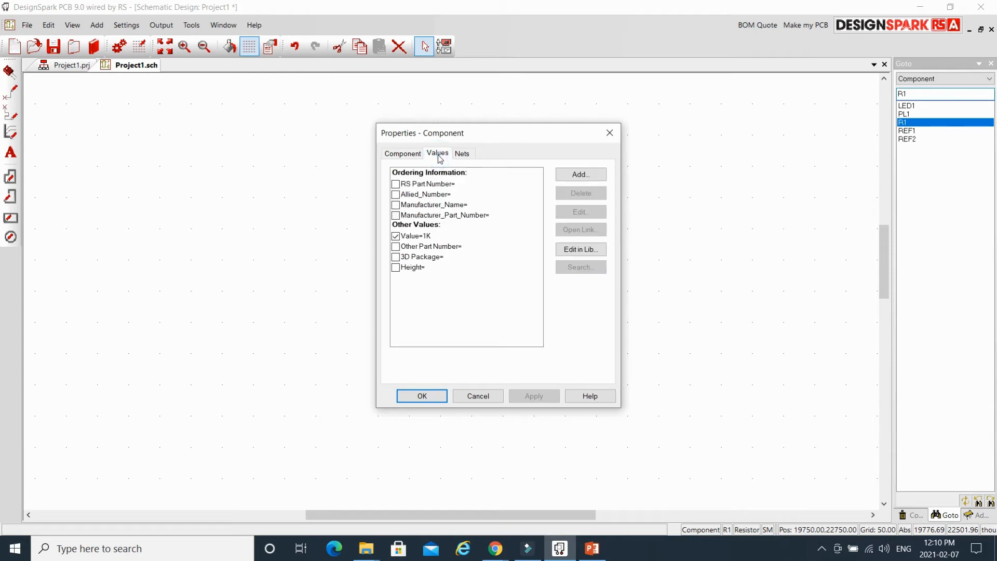
click(426, 236)
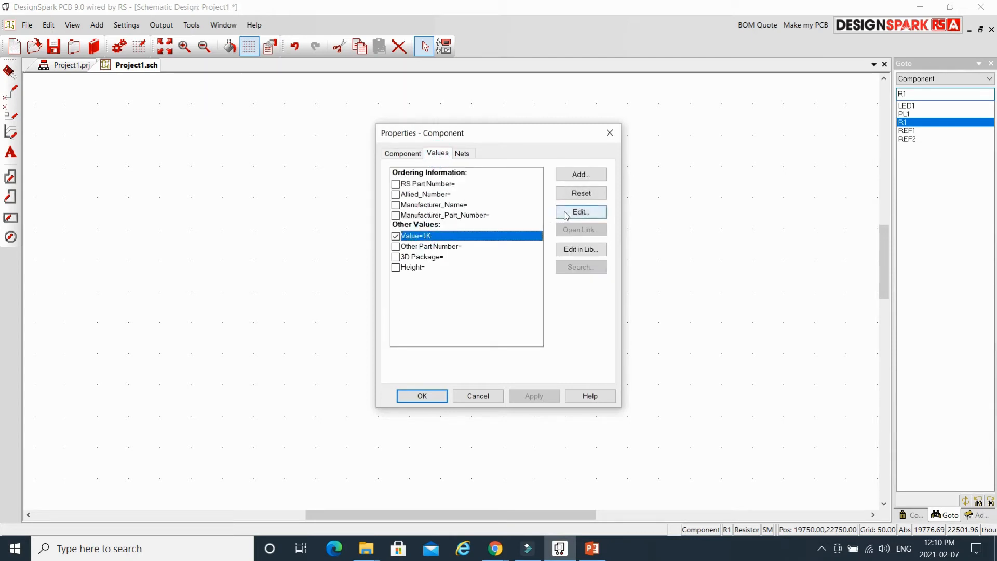
click(565, 215)
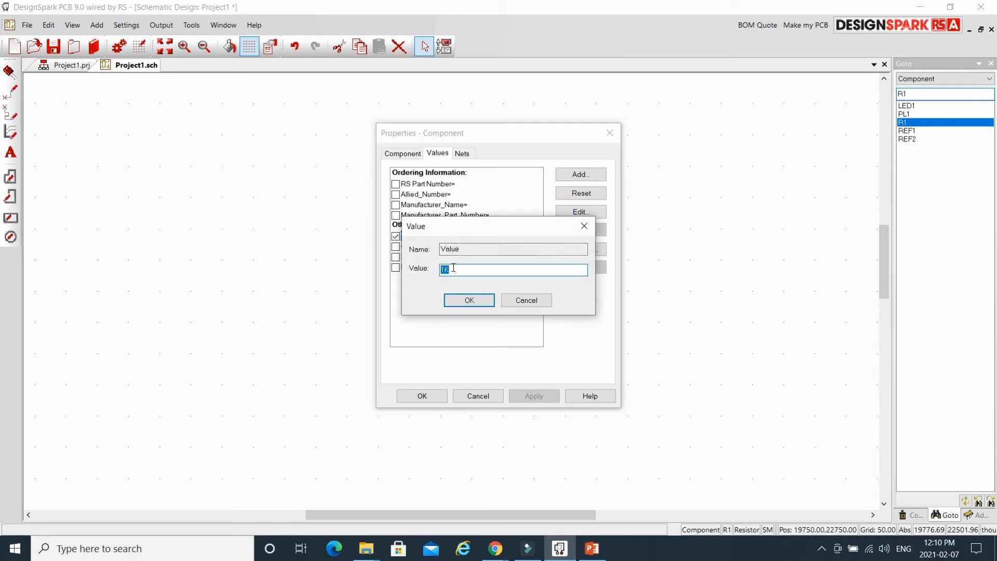
click(527, 300)
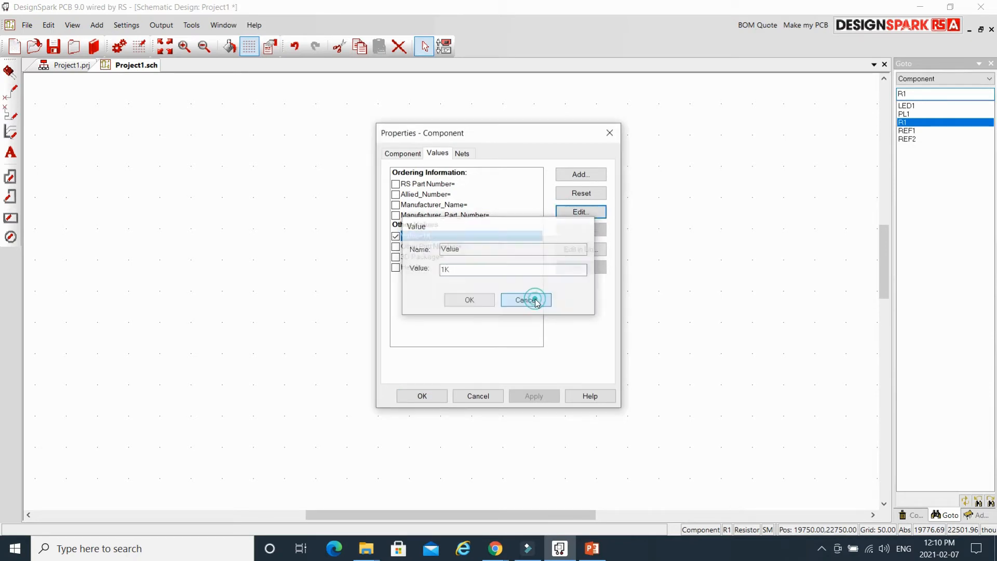
click(491, 399)
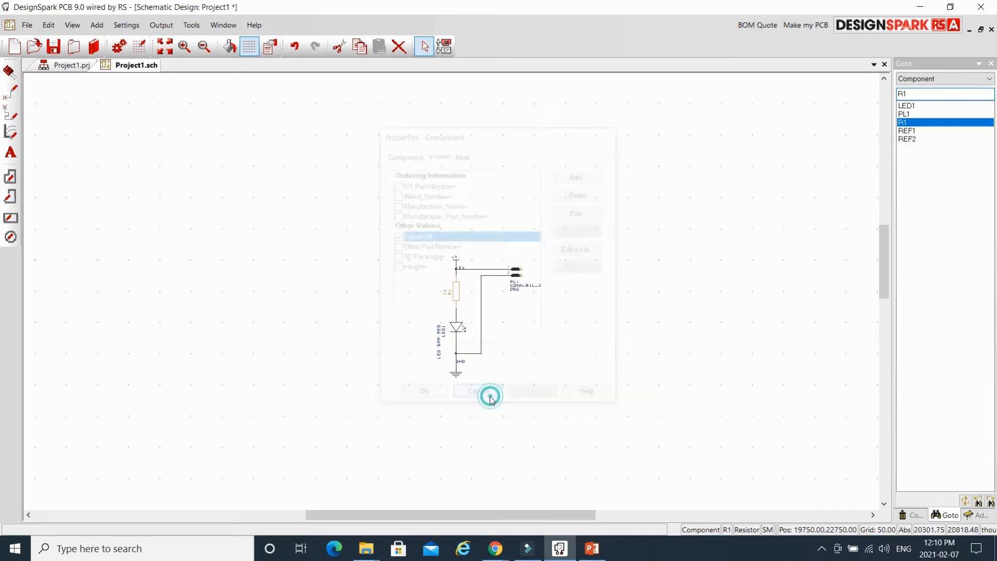
Open Settings > Component Values, inspect R1's 1K value, and close the table unchanged.
click(289, 232)
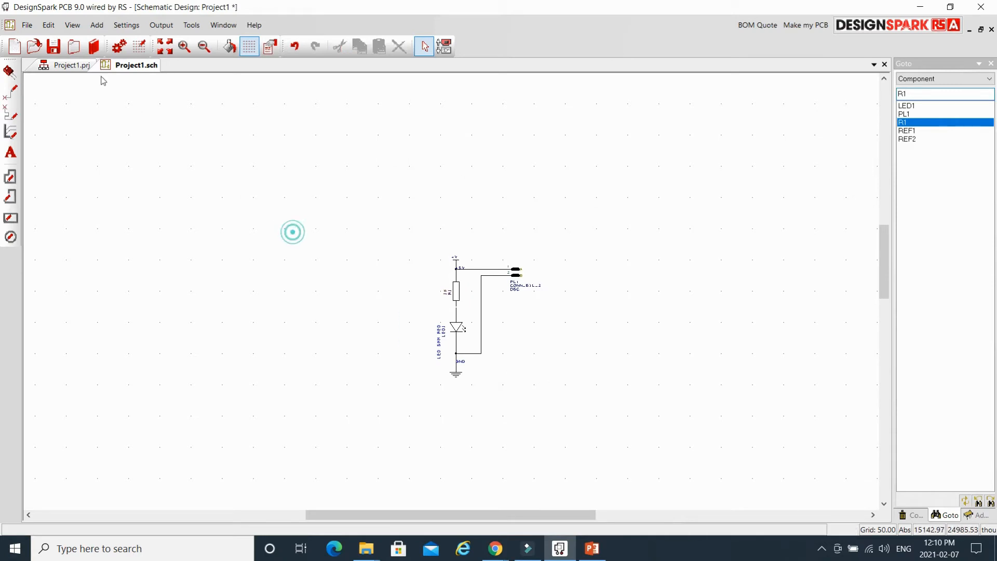
click(125, 29)
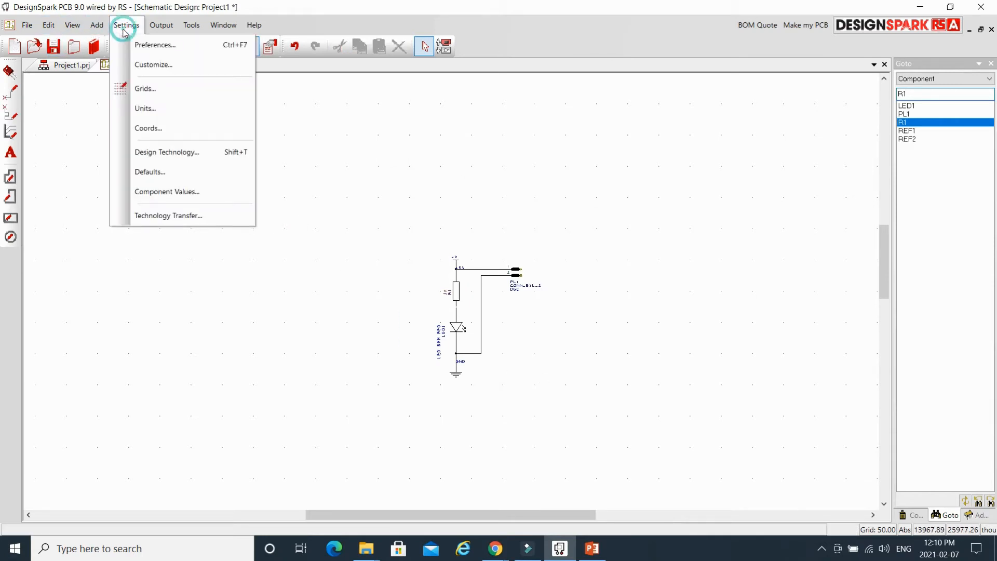
click(218, 196)
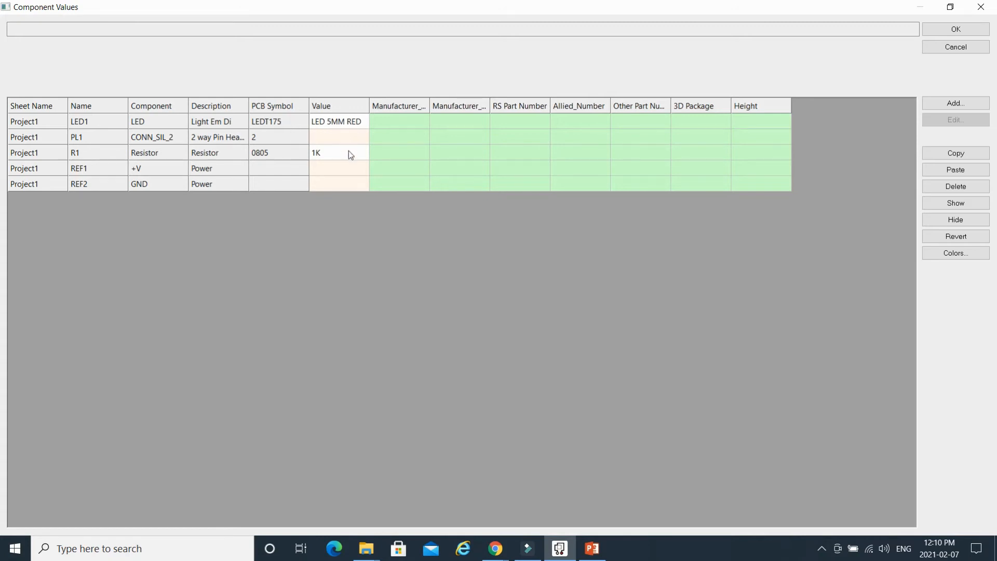
click(327, 154)
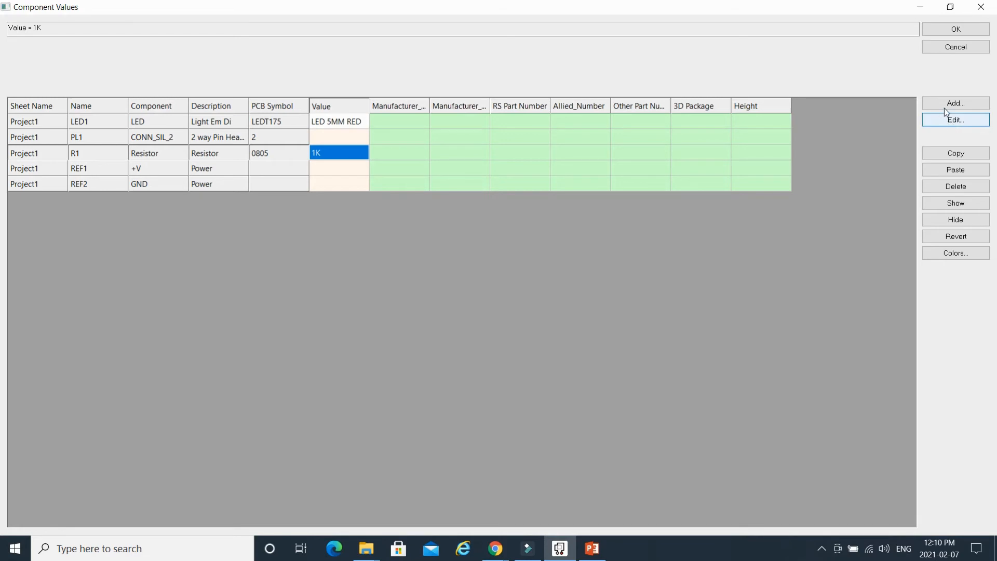
click(932, 50)
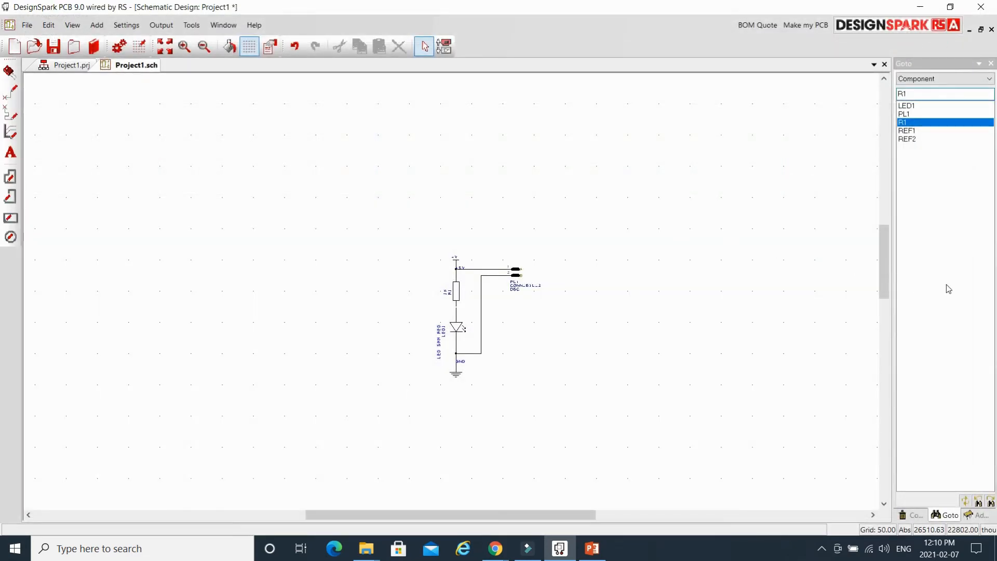
Switch the Goto list to nets, step through +5V, GND and N0000, then deselect.
click(961, 79)
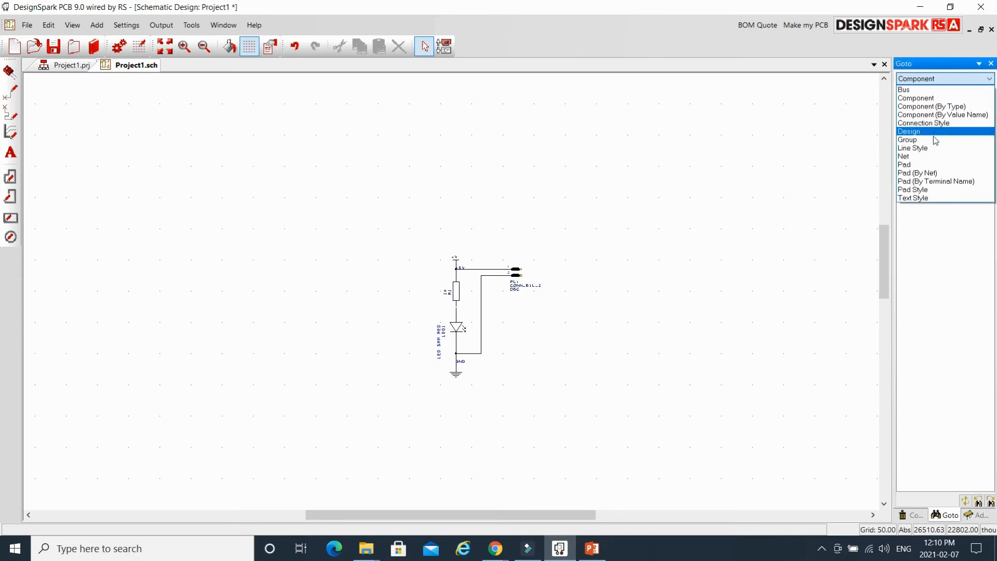
click(926, 155)
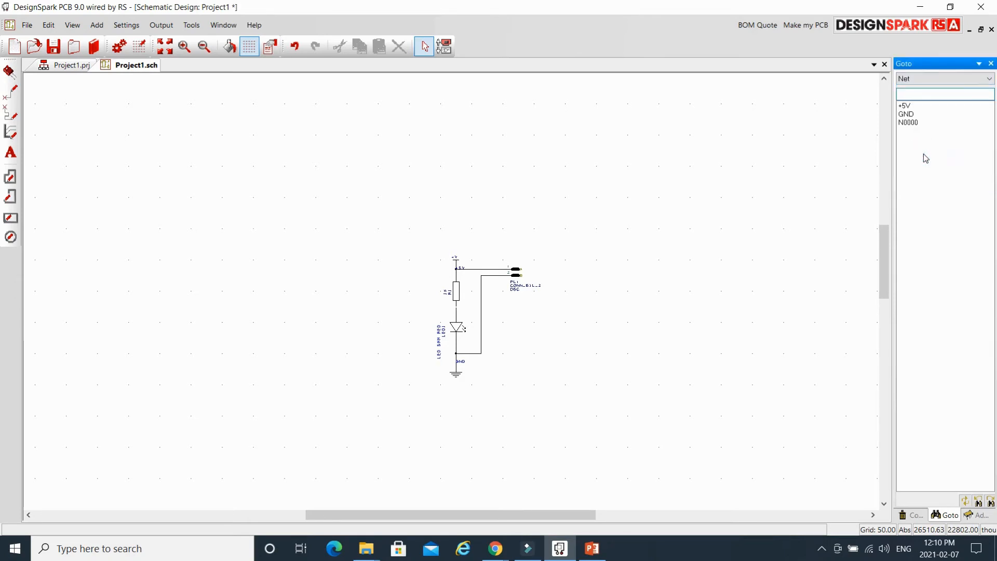
click(908, 106)
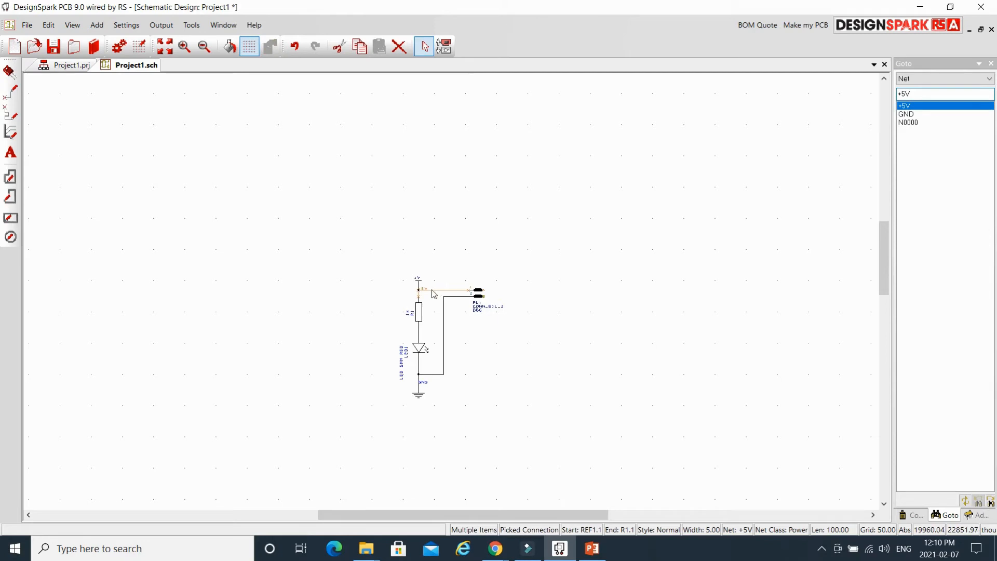
click(912, 115)
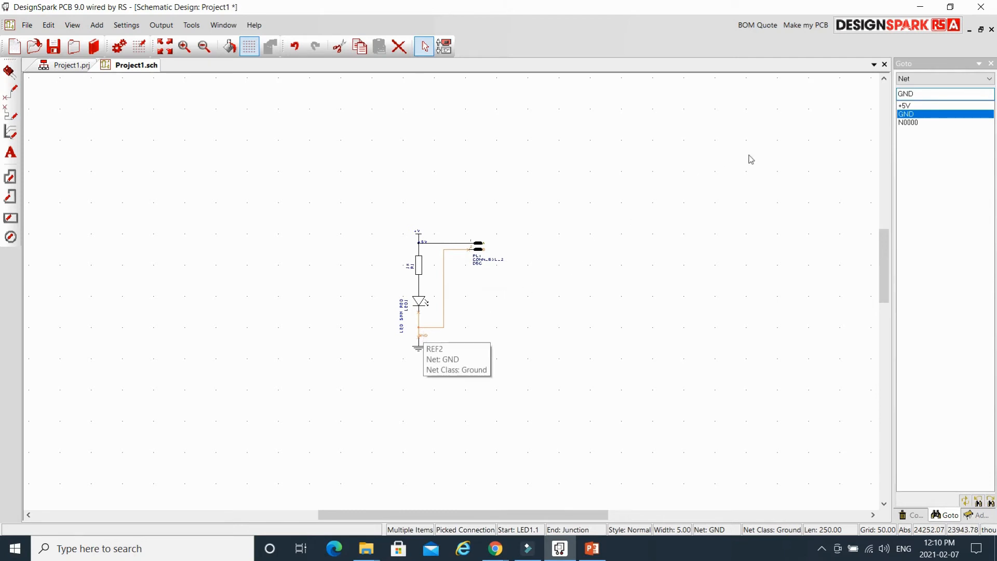
click(909, 123)
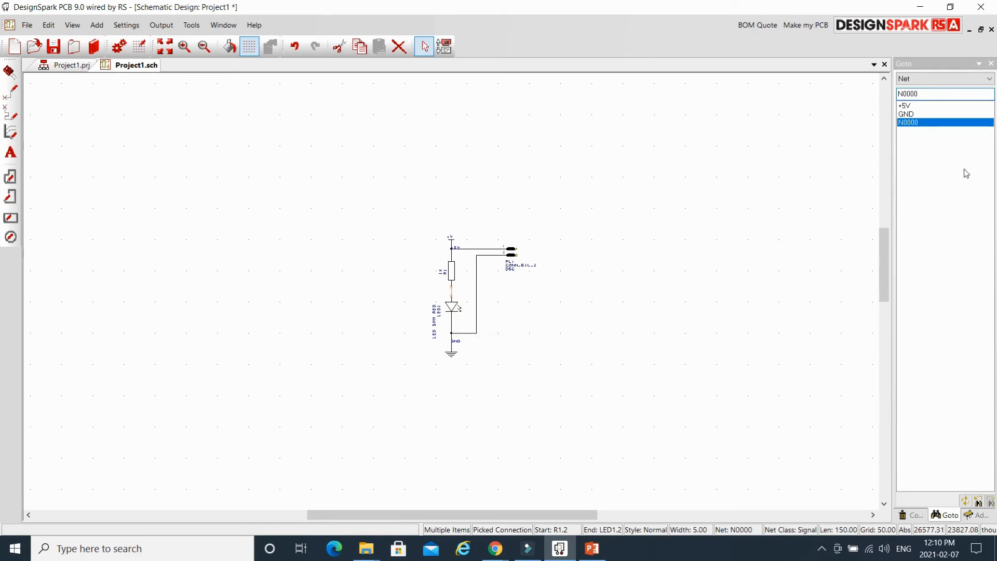
click(252, 93)
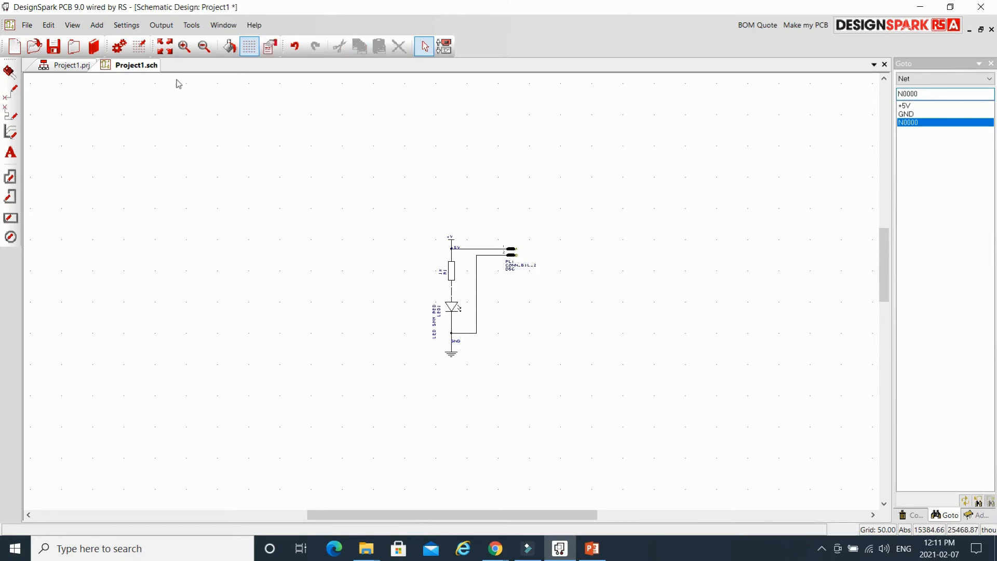
click(162, 27)
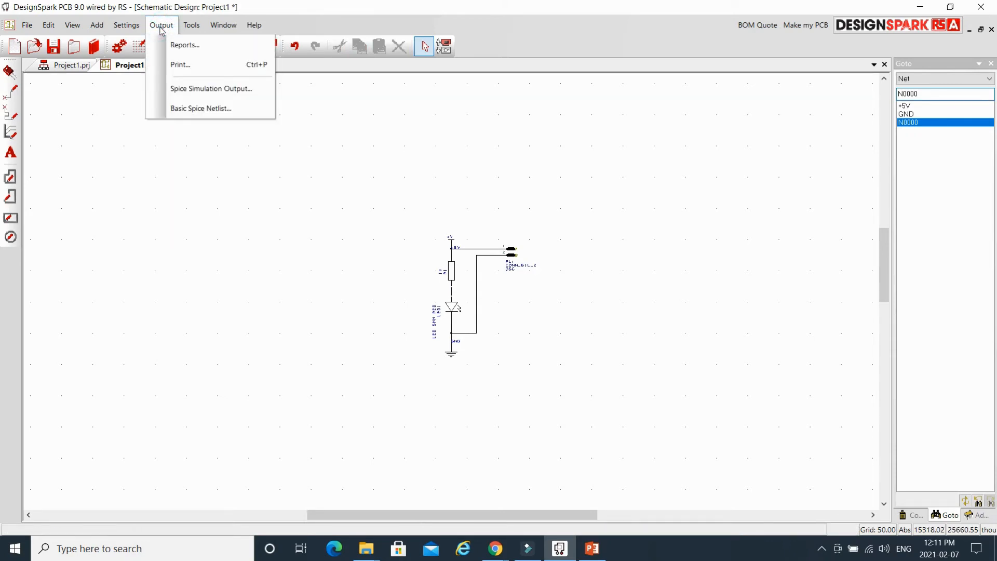
Launch Translate To PCB and set the Technology page units to mm.
click(172, 29)
click(191, 27)
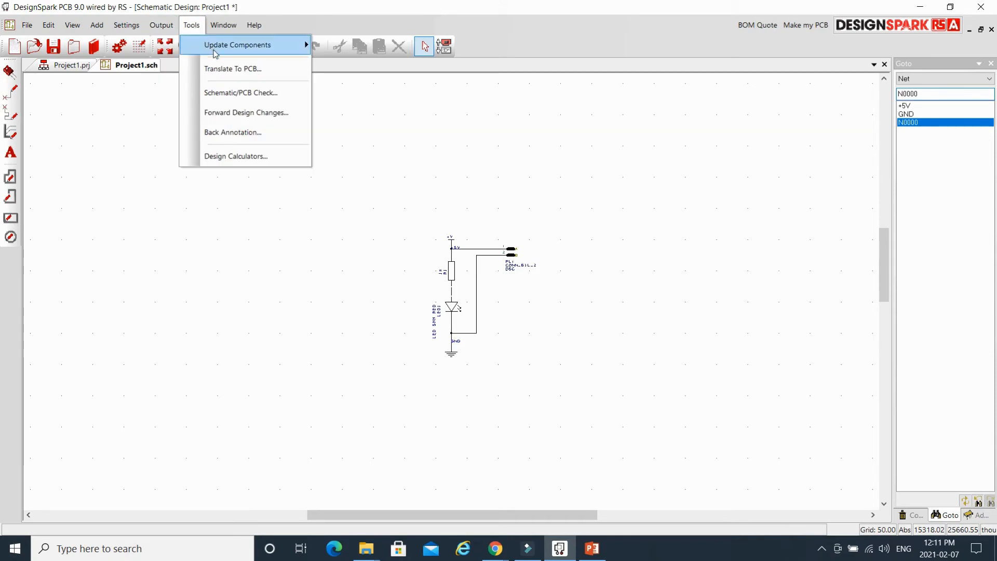
click(285, 70)
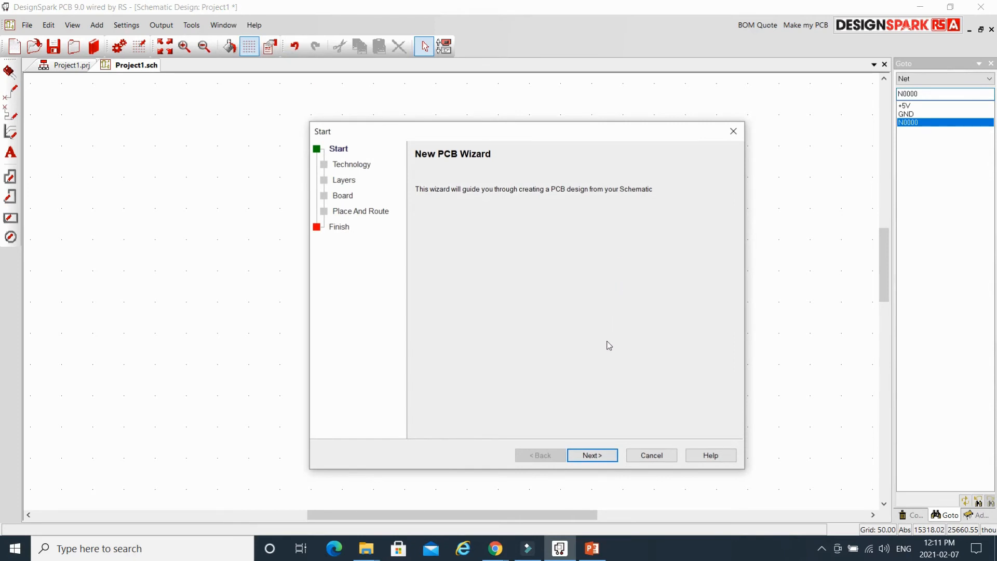
click(595, 456)
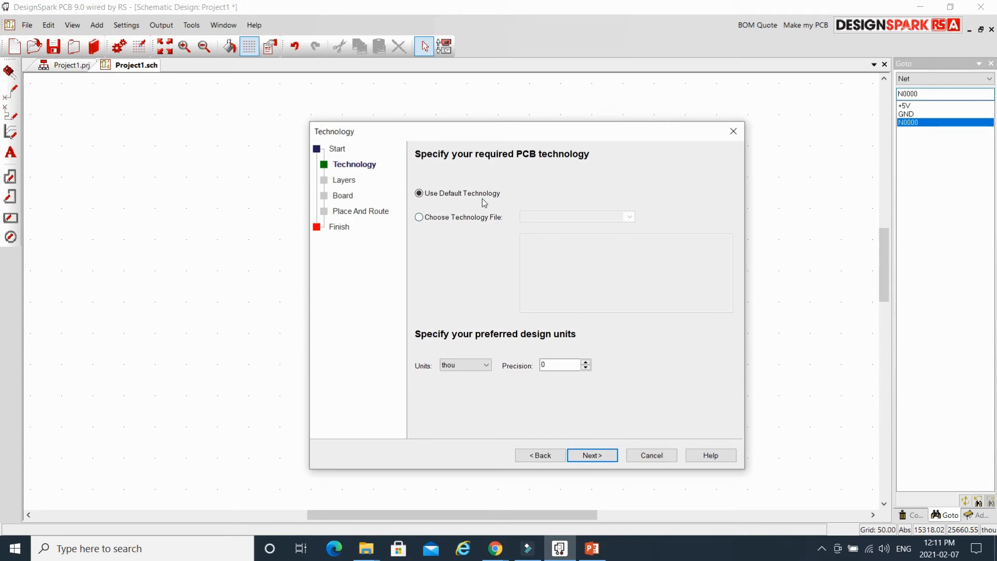
click(483, 367)
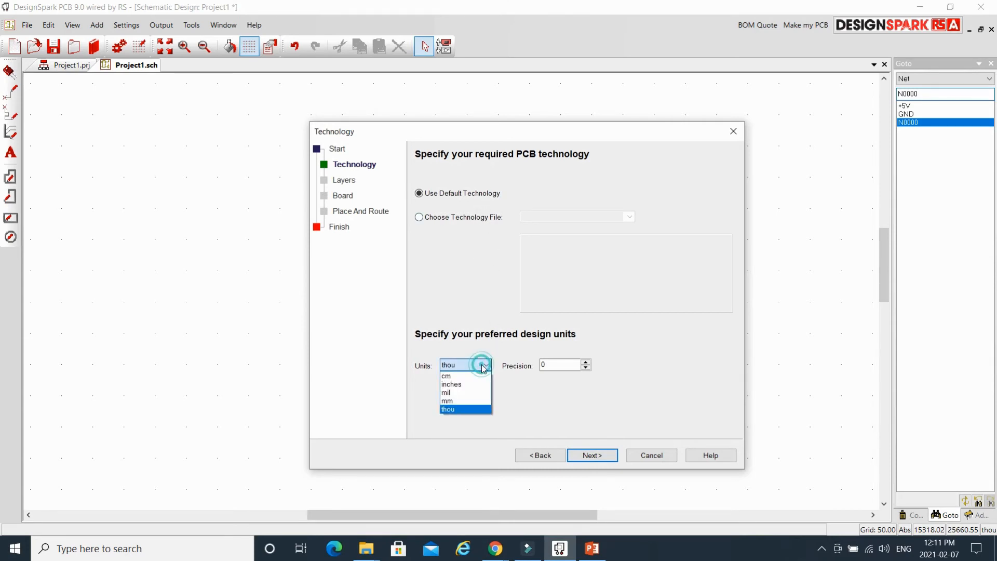
click(466, 402)
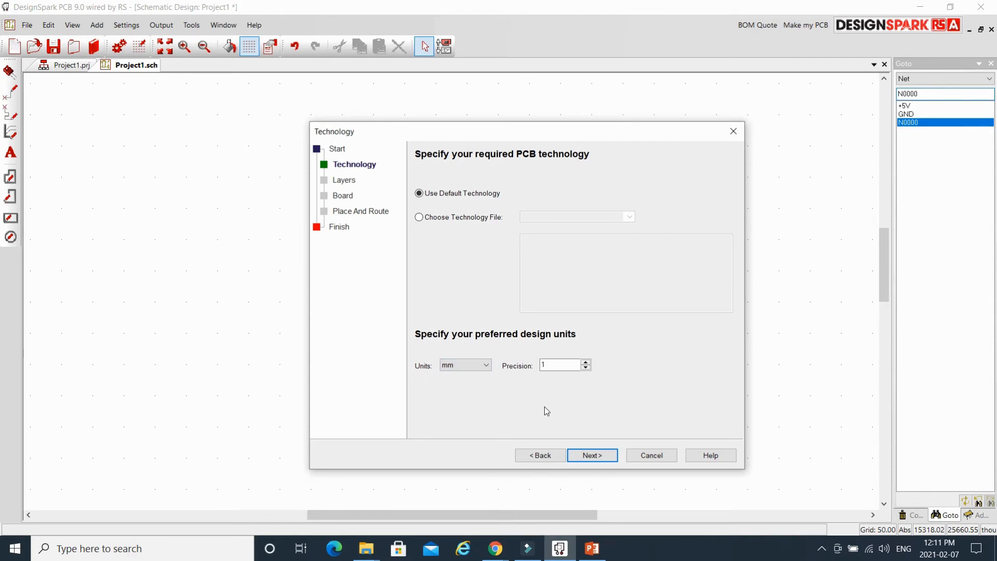
click(593, 456)
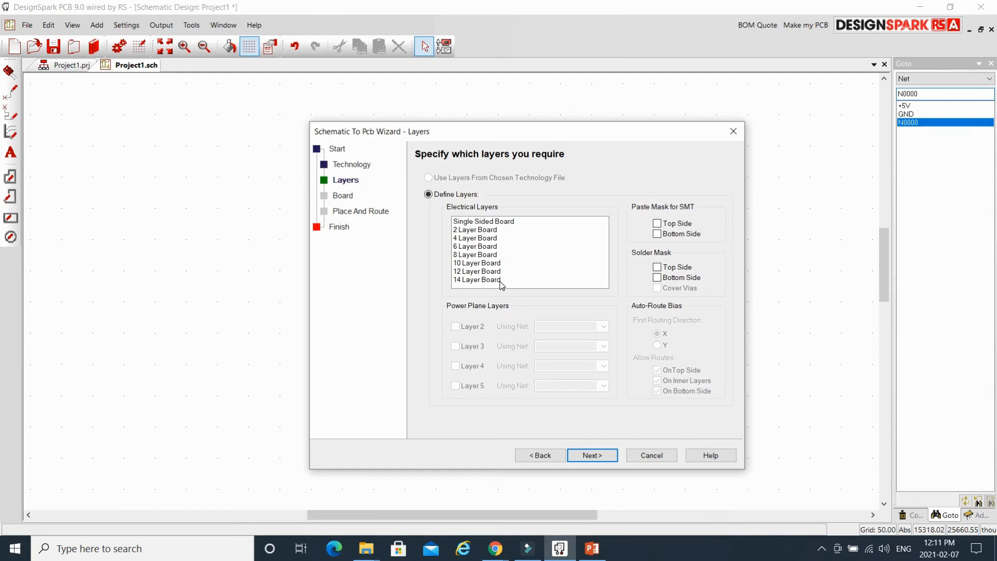
Choose 2 Layer Board with top and bottom solder mask and Cover Vias ticked.
click(493, 230)
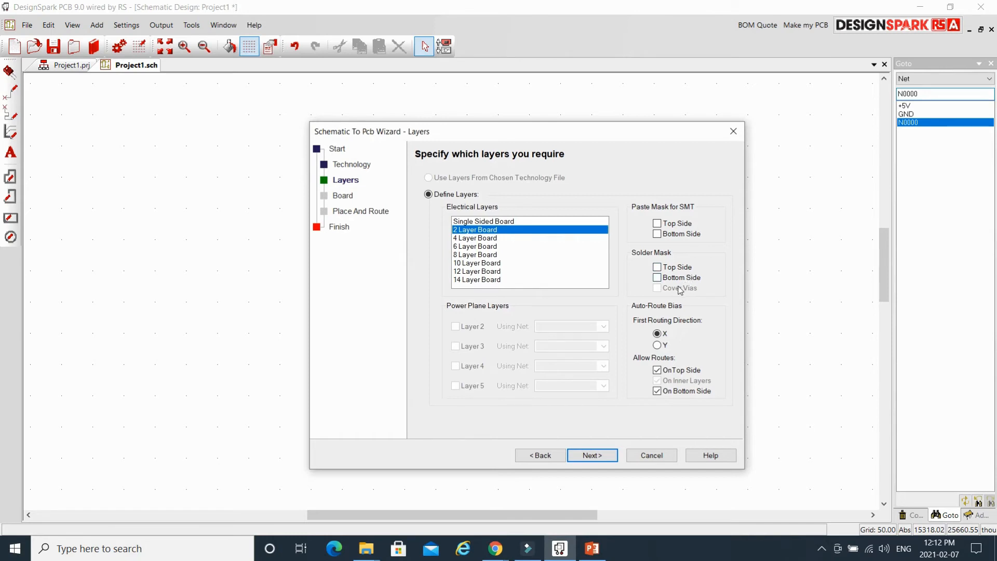
click(656, 268)
click(658, 278)
click(656, 290)
click(594, 457)
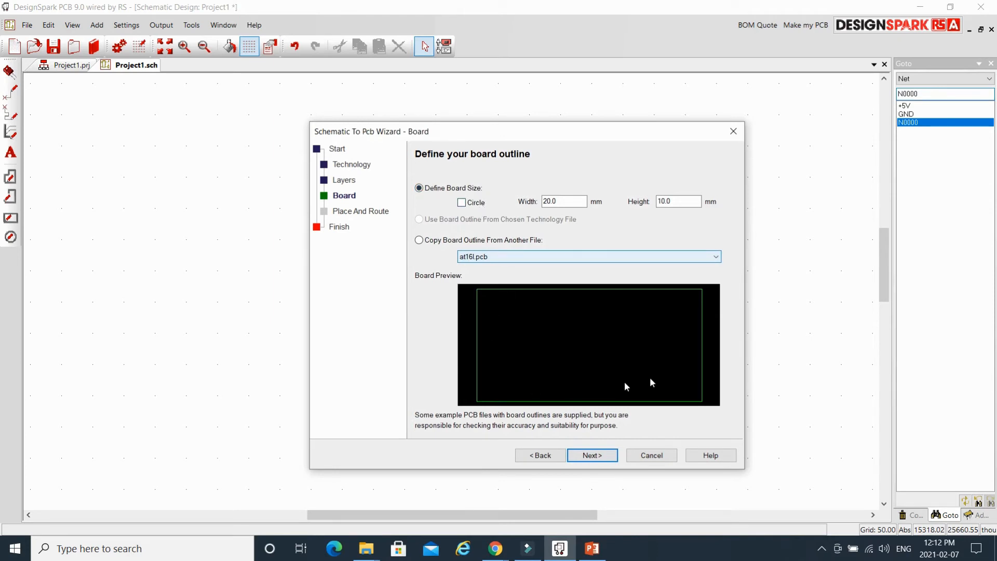
Keep the board outline rectangular and set its width to 20 mm.
click(462, 203)
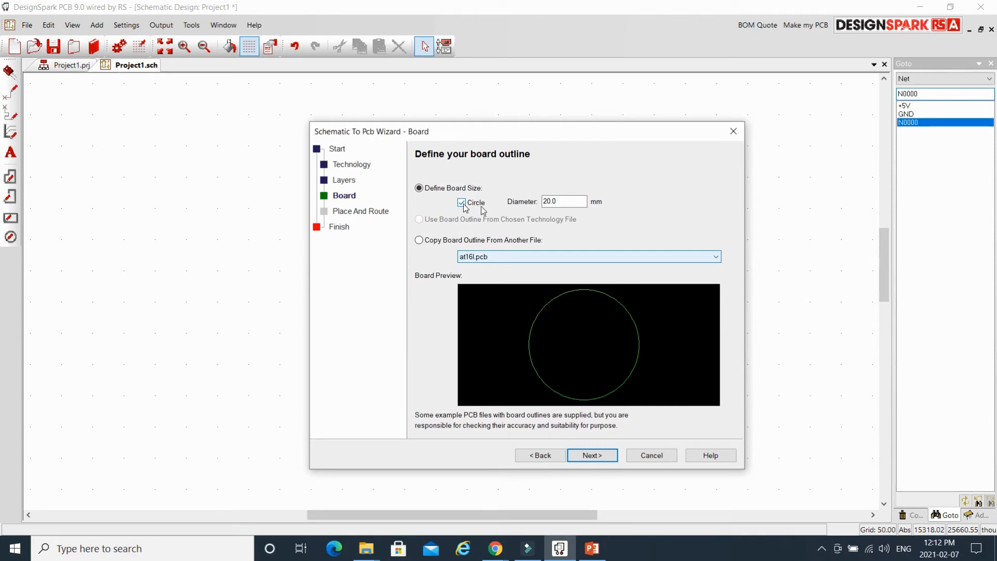
click(462, 202)
double_click(553, 202)
text(30)
key(BackSpace)
key(BackSpace)
text(10)
key(BackSpace)
key(BackSpace)
text(20)
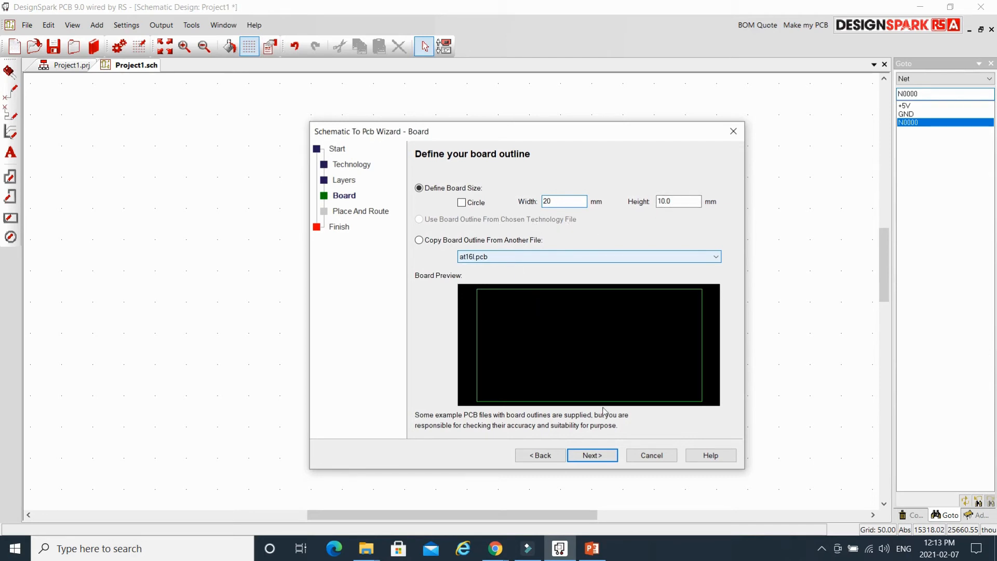
Step through the remaining wizard pages and finish creating Project1.pcb.
click(601, 456)
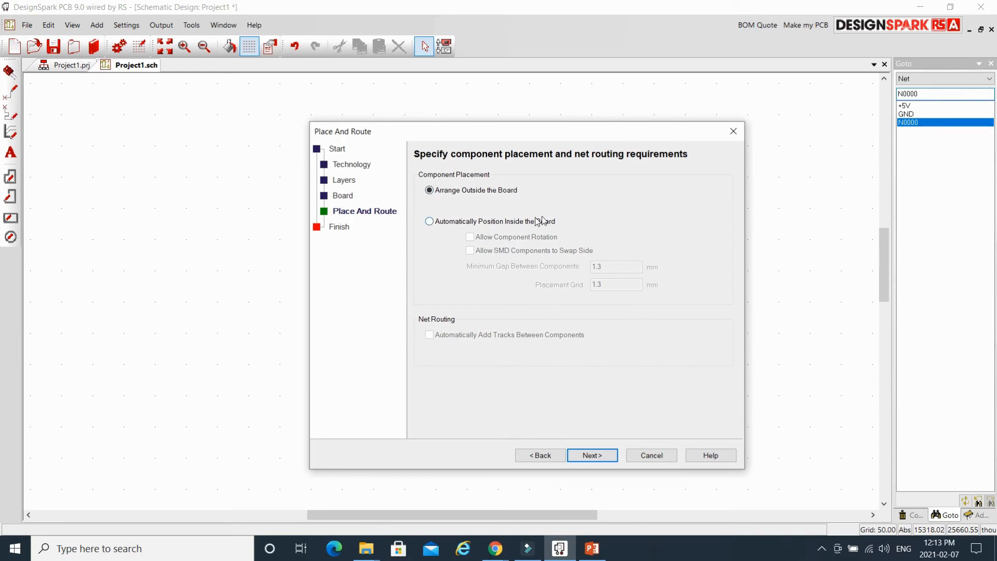
click(592, 455)
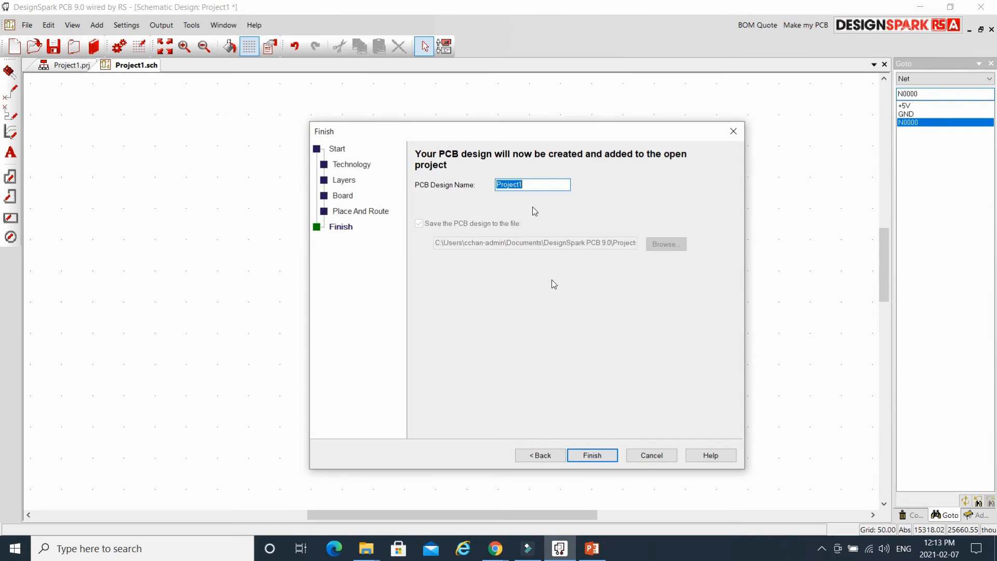
click(596, 461)
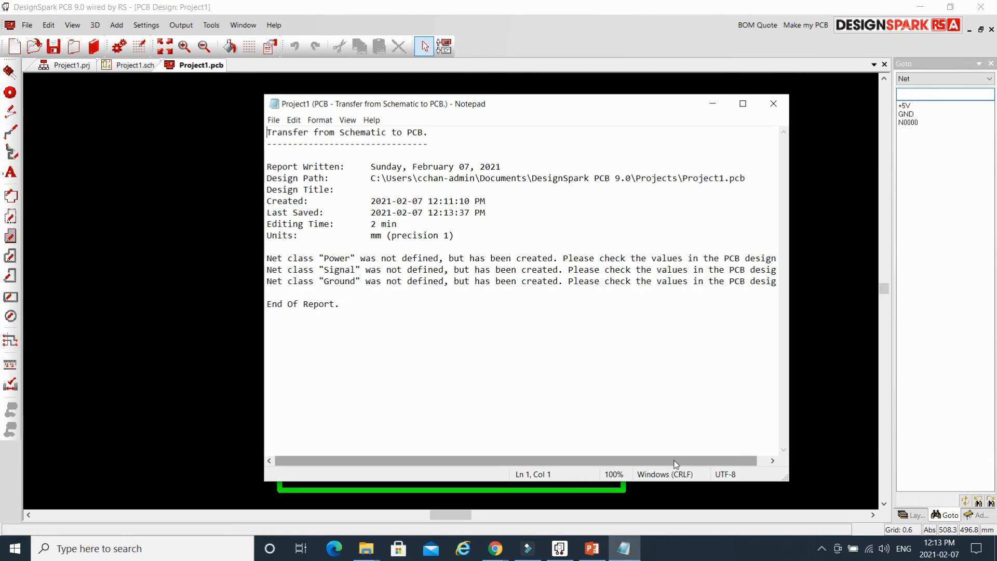
Scroll through the Notepad transfer report and close it.
drag(674, 460, 685, 460)
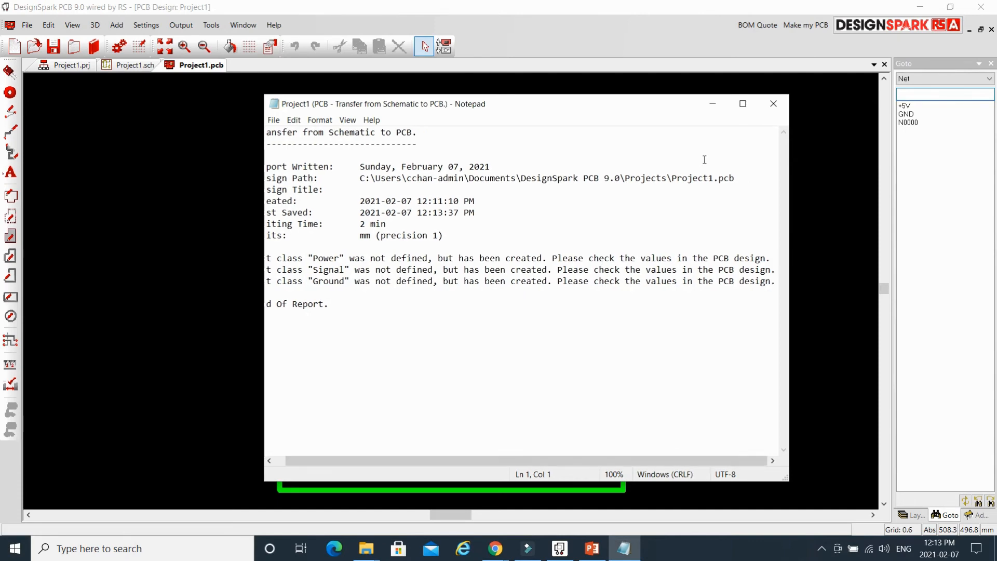
click(770, 105)
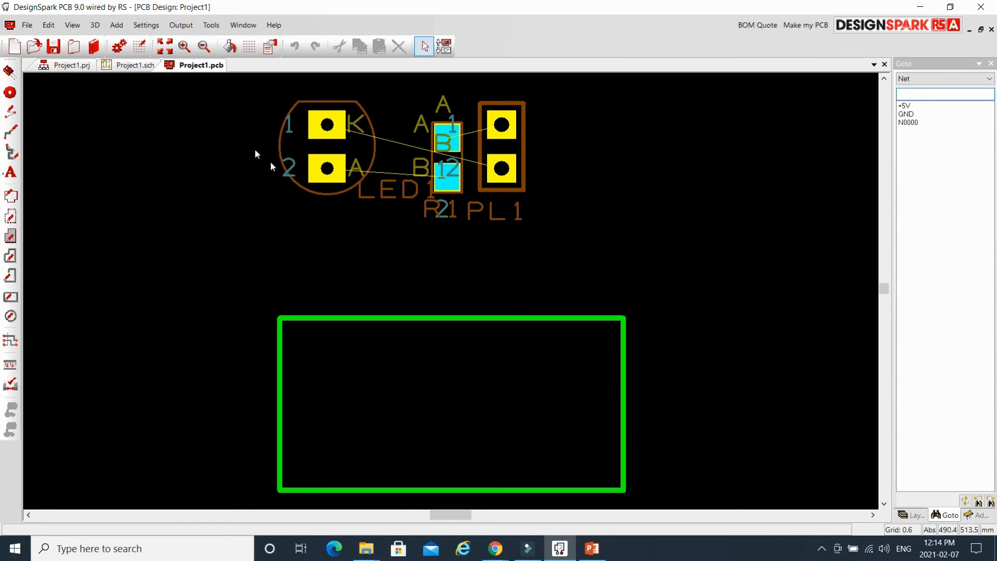
Box-select LED1, R1 and PL1 and move them together into the board outline.
drag(235, 88, 616, 263)
drag(494, 185, 536, 440)
click(418, 296)
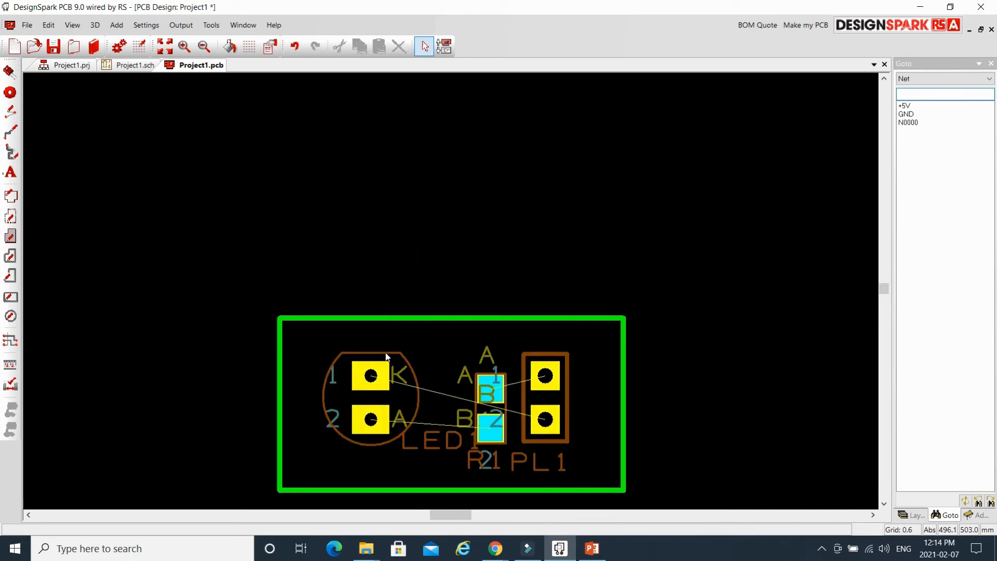
Space the parts out: LED1 slightly left, R1 up-left, PL1 slightly right.
drag(386, 356, 360, 356)
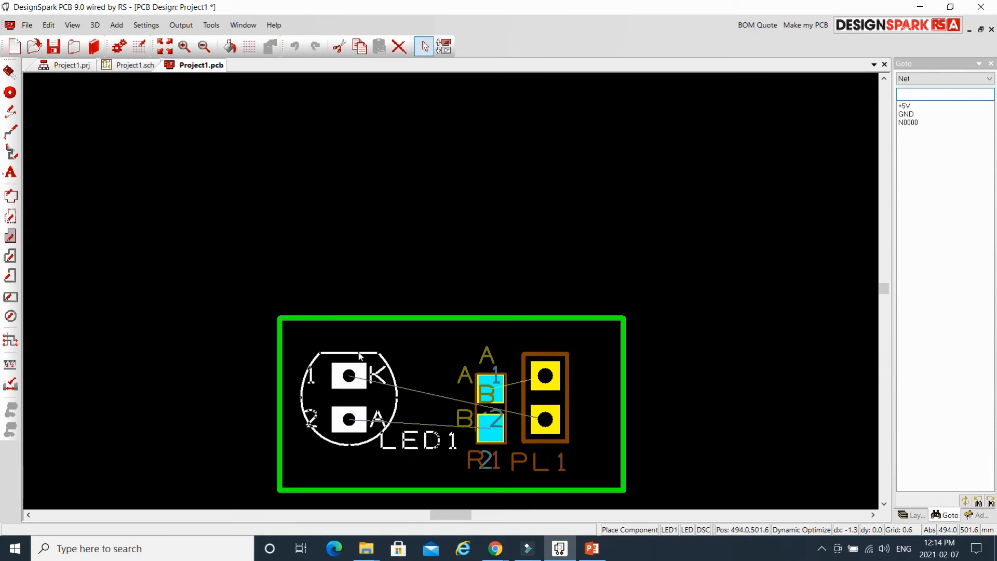
click(487, 241)
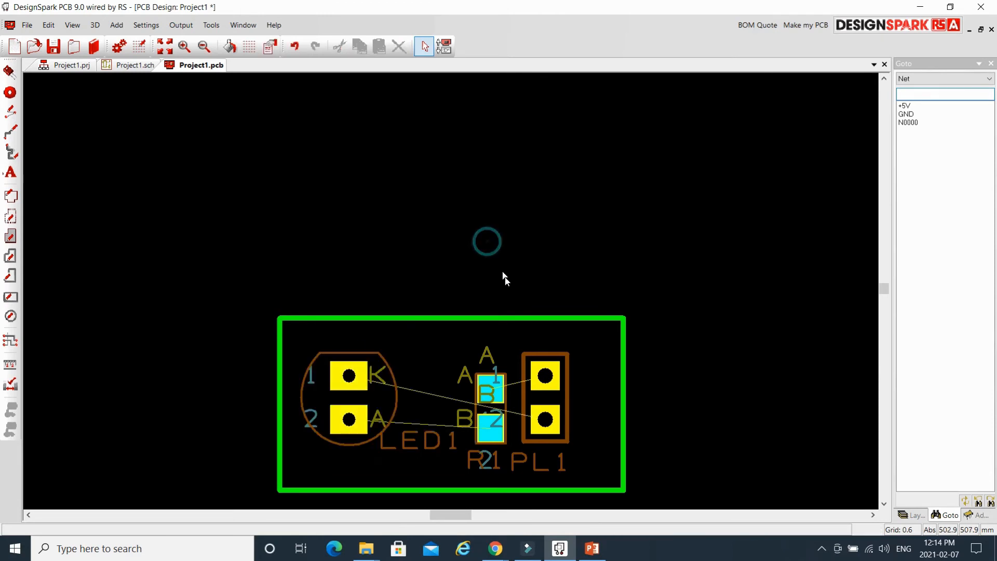
click(485, 377)
drag(485, 378, 459, 369)
click(555, 357)
drag(555, 356, 584, 360)
click(549, 258)
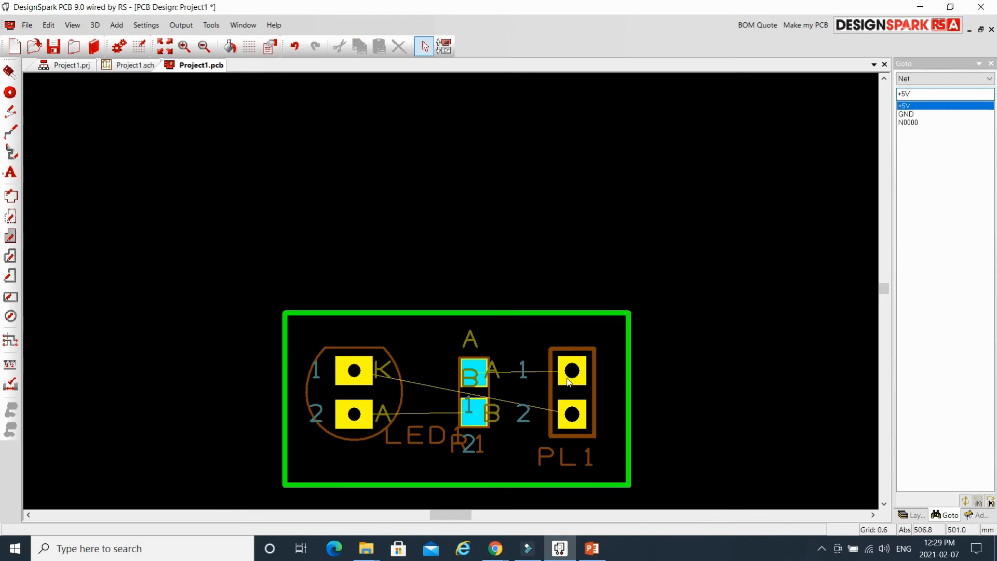
Inspect PL1's pins 1 and 2 and their +5V and GND connections.
click(535, 371)
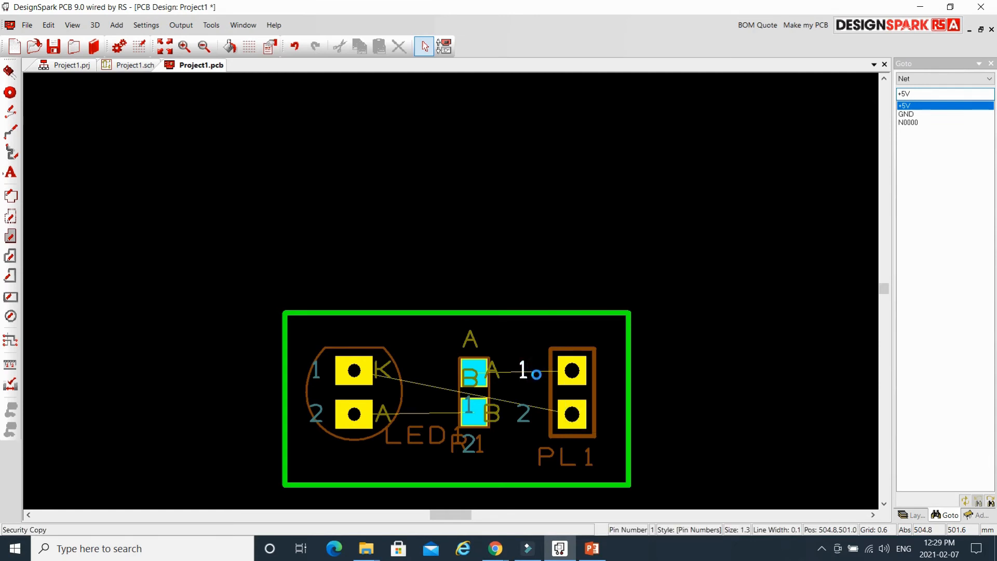
click(538, 407)
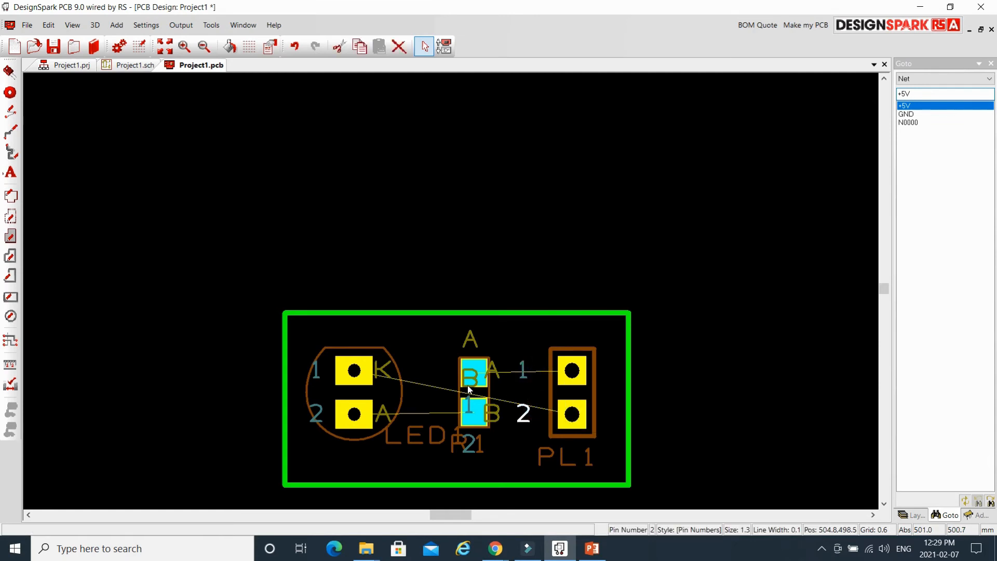
click(443, 389)
click(539, 372)
click(541, 370)
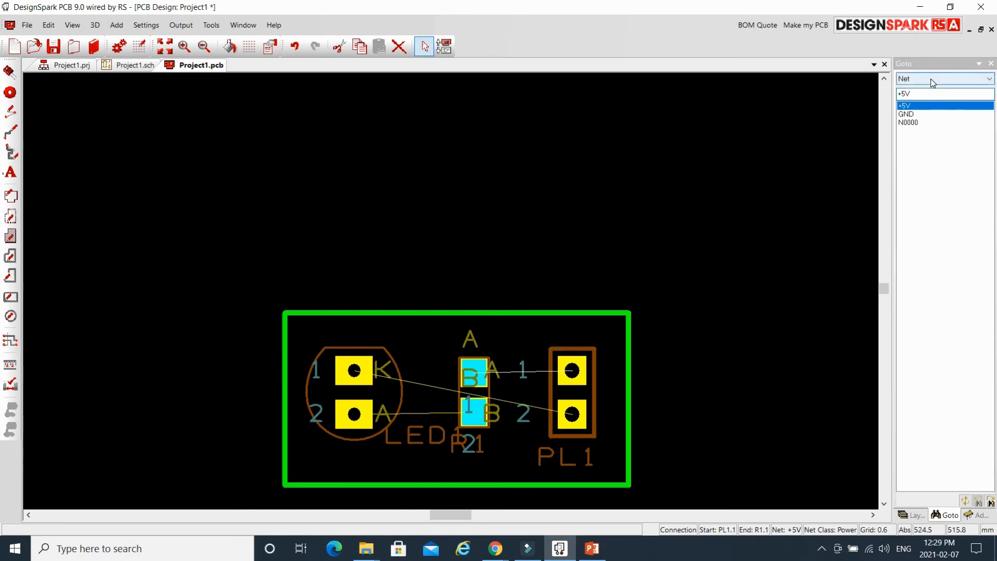
Highlight the N0000, GND and +5V nets from the Goto list.
click(917, 123)
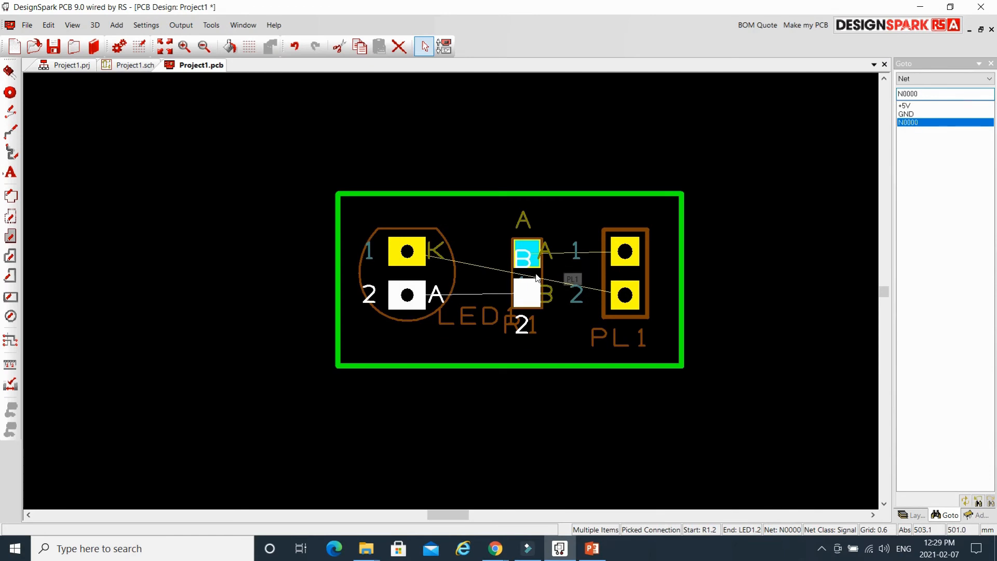
click(918, 114)
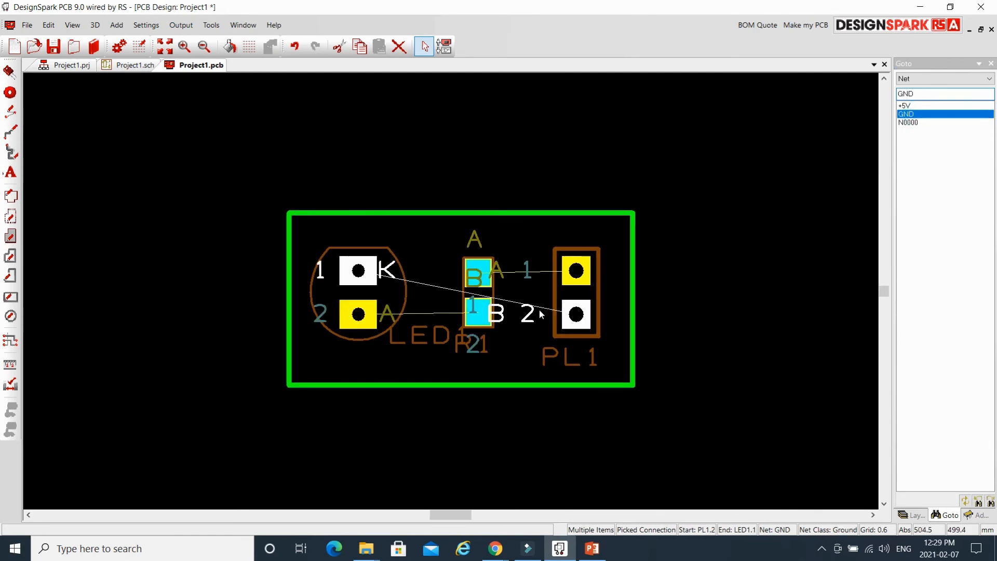
click(915, 105)
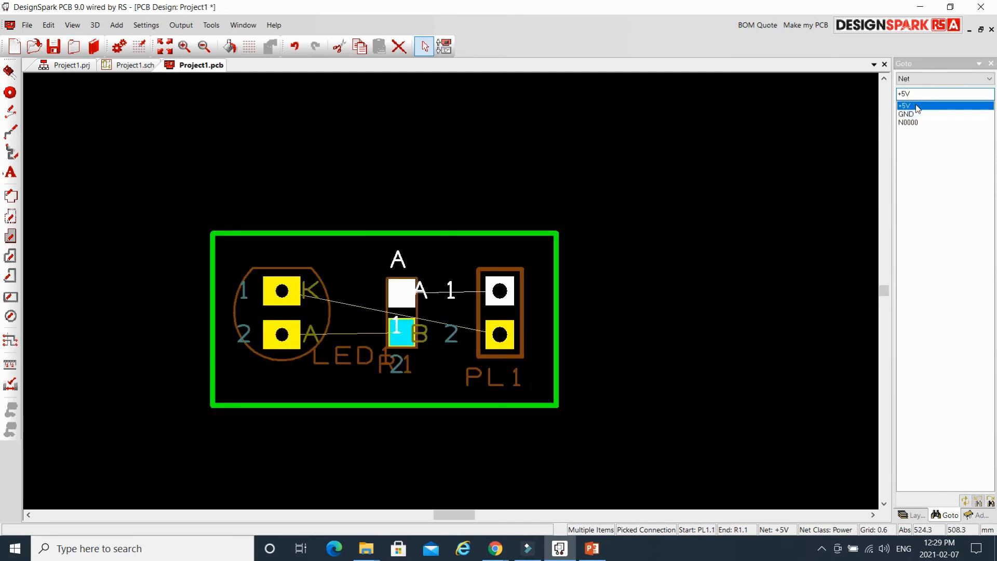
mouse_move(466, 295)
right_click(465, 296)
mouse_move(538, 278)
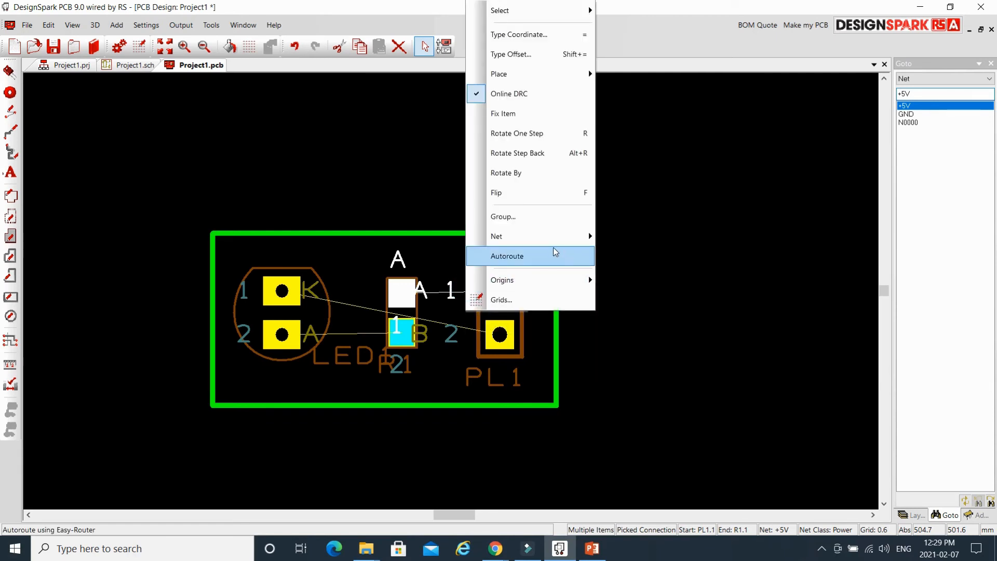
mouse_move(554, 237)
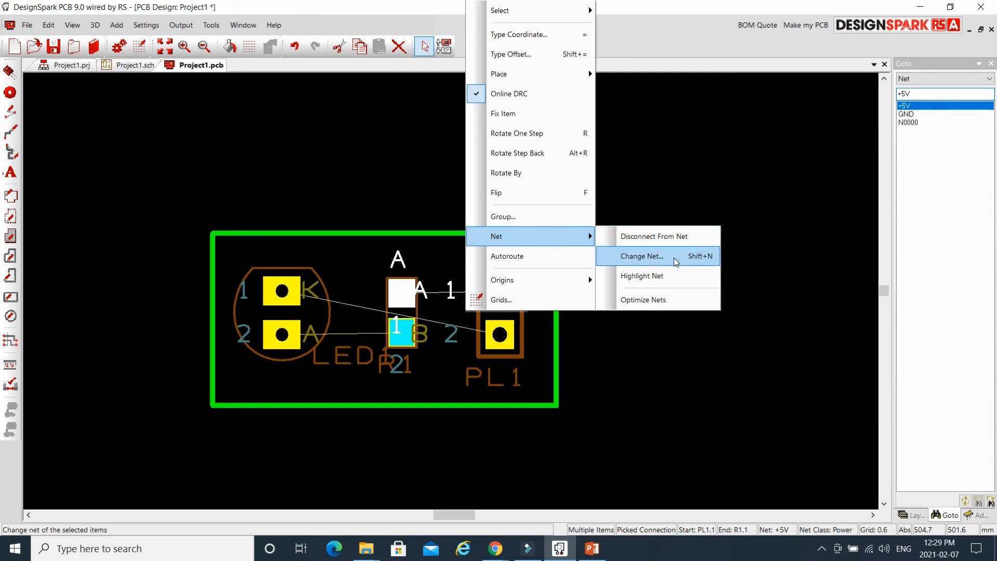
click(676, 262)
drag(500, 143, 711, 153)
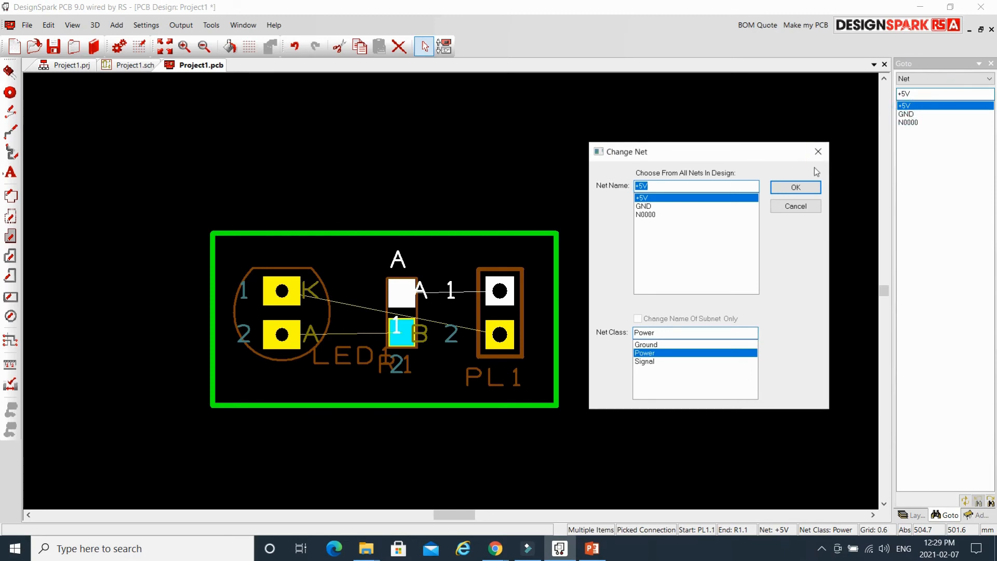
click(809, 210)
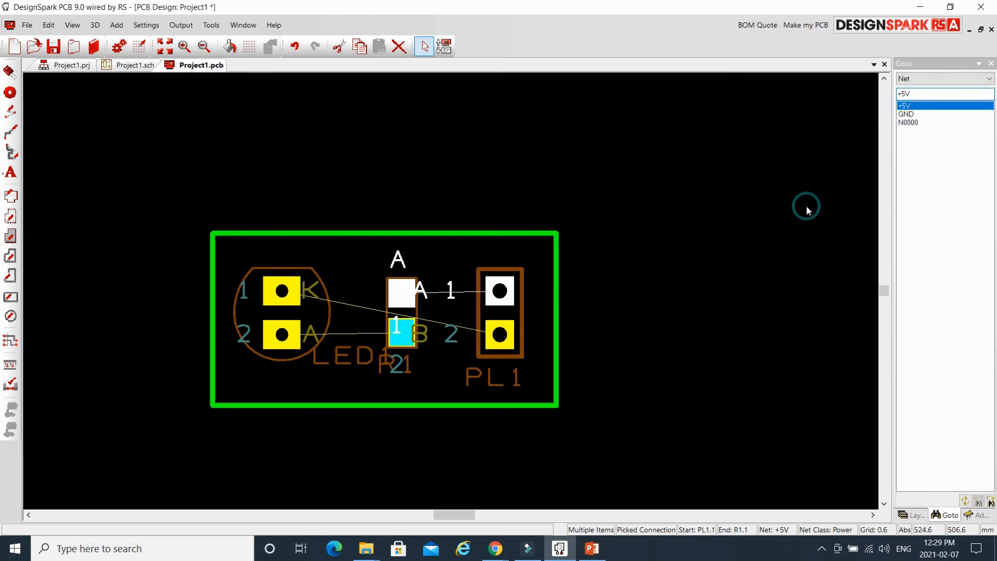
click(906, 114)
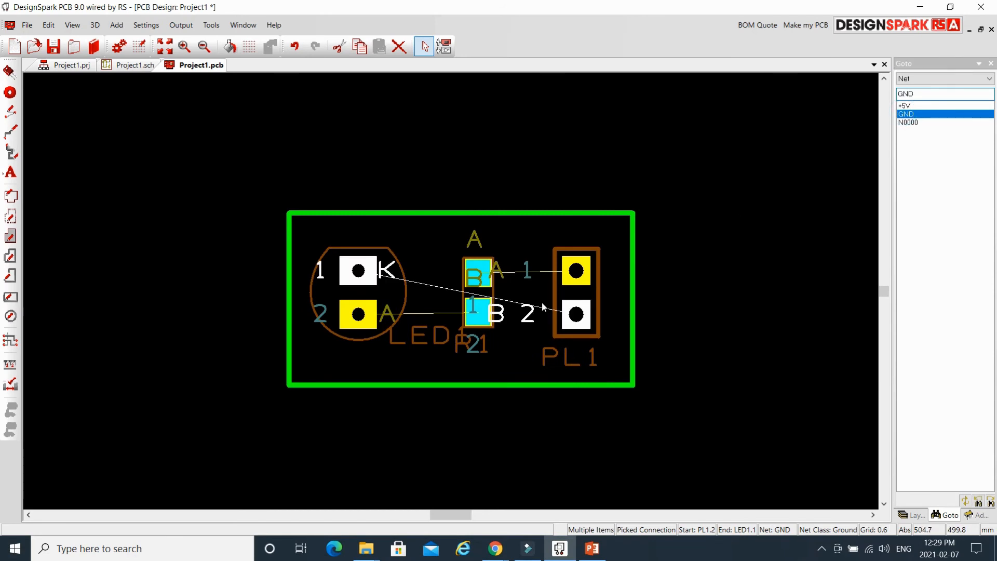
right_click(543, 309)
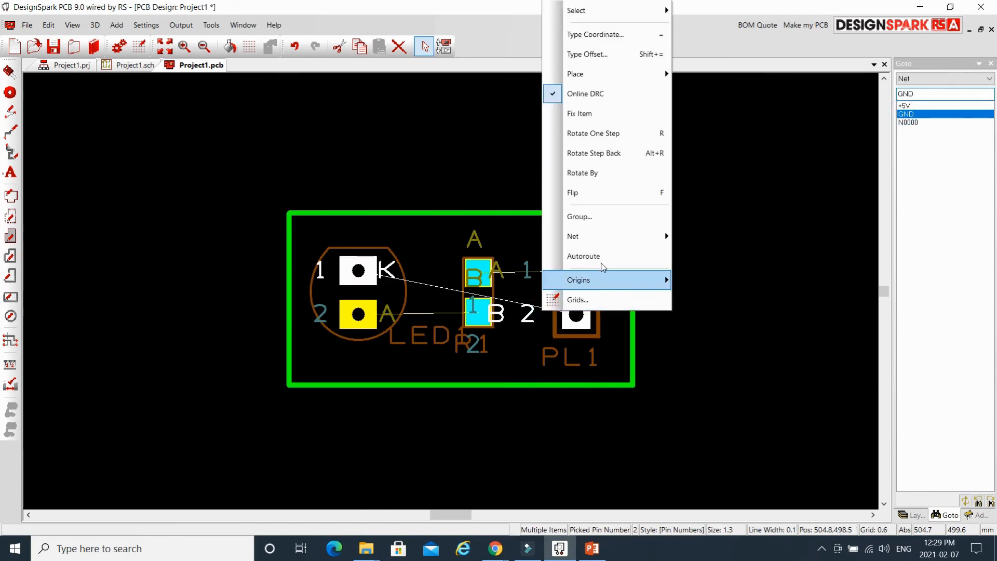
mouse_move(615, 236)
click(725, 256)
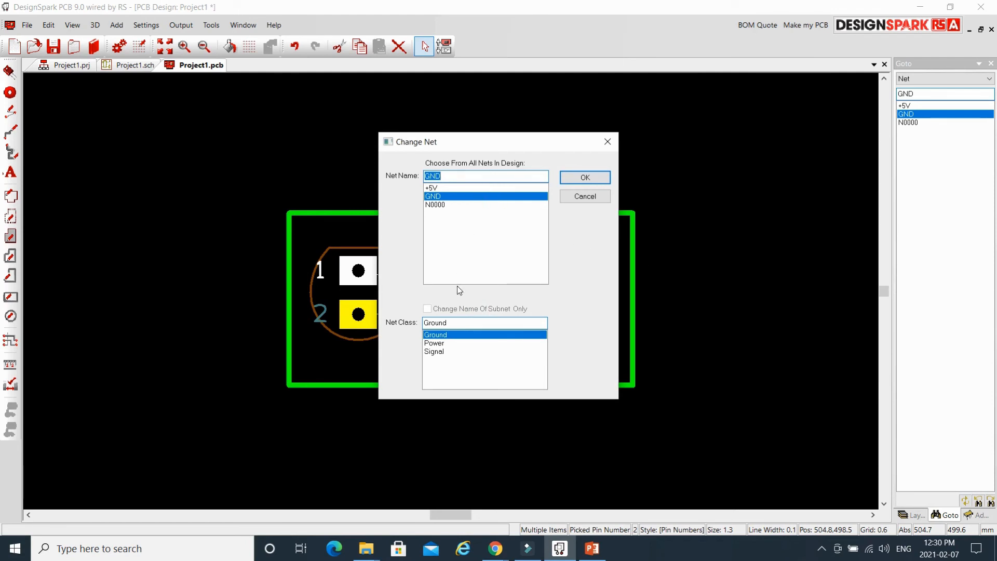
click(581, 198)
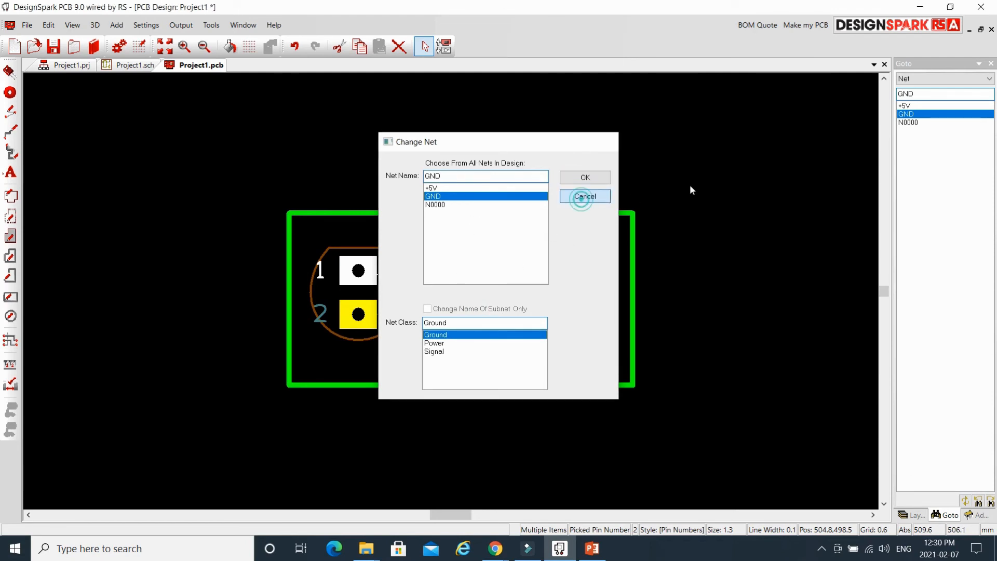
click(910, 122)
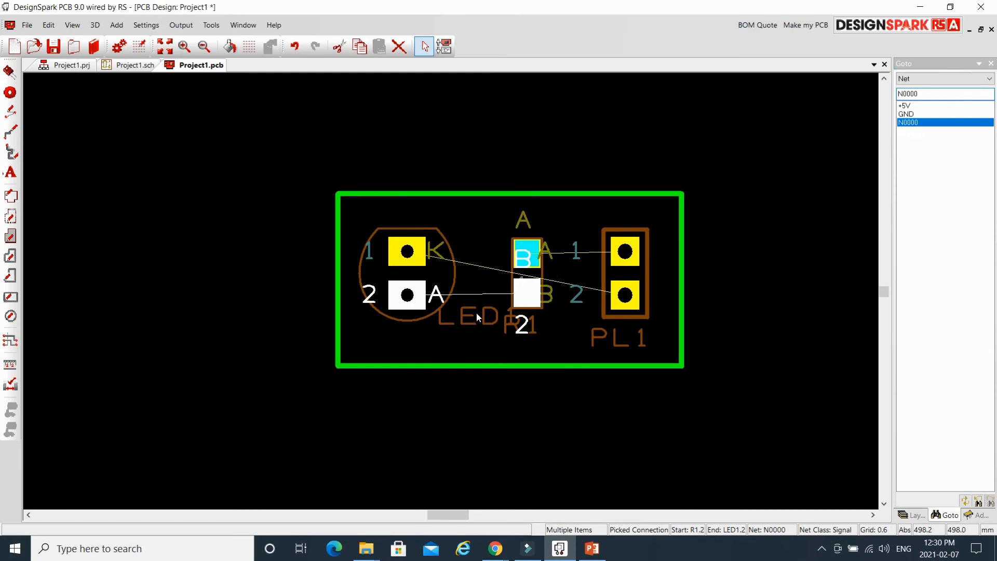
right_click(479, 297)
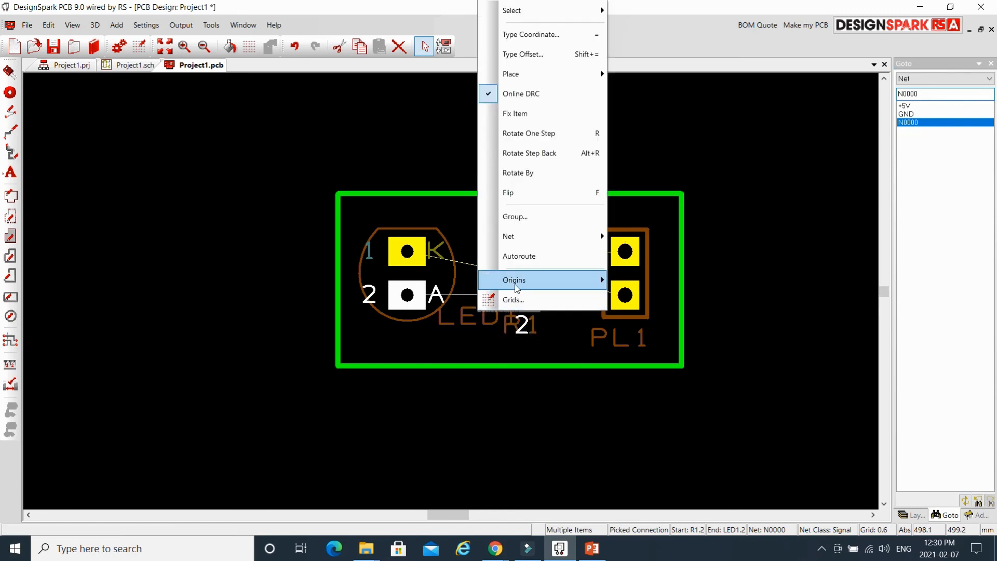
mouse_move(546, 236)
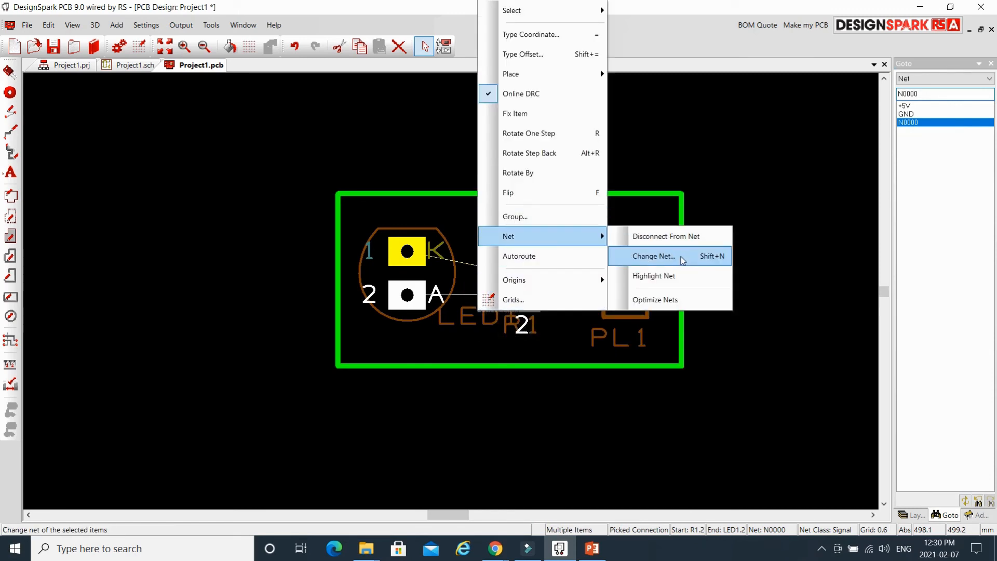
click(682, 258)
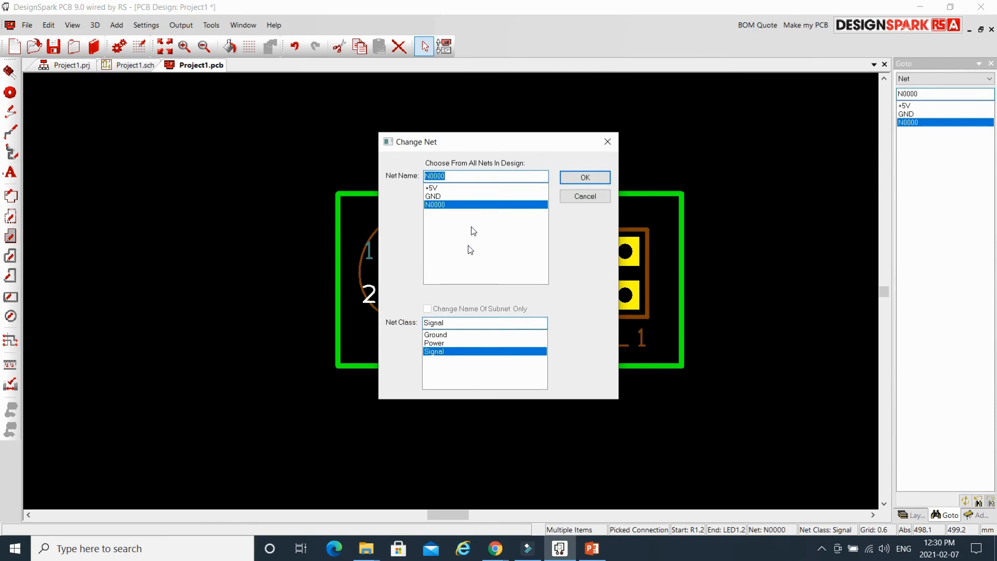
click(595, 180)
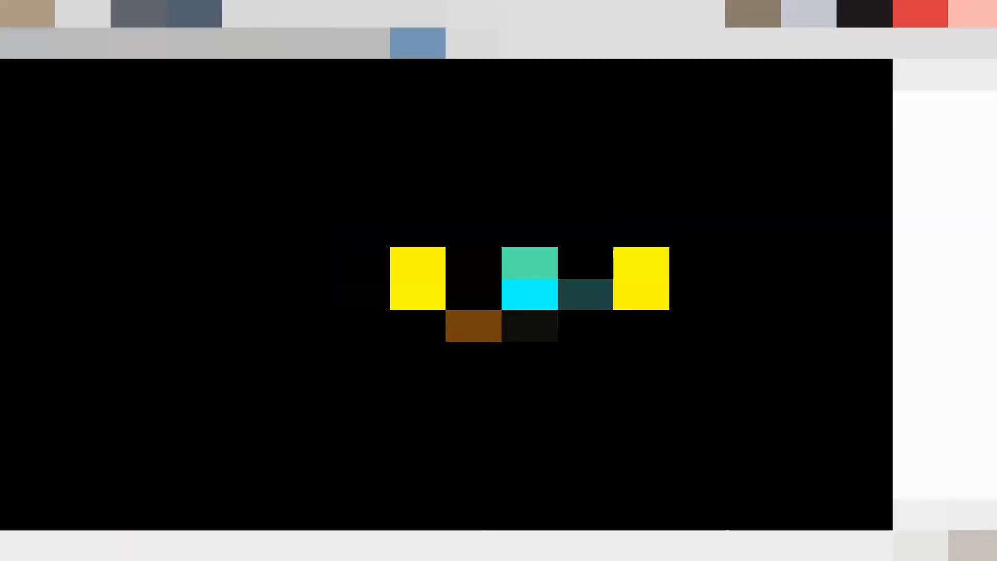
Start Tools > Auto Route Nets > All Nets.
click(147, 25)
click(156, 25)
click(180, 26)
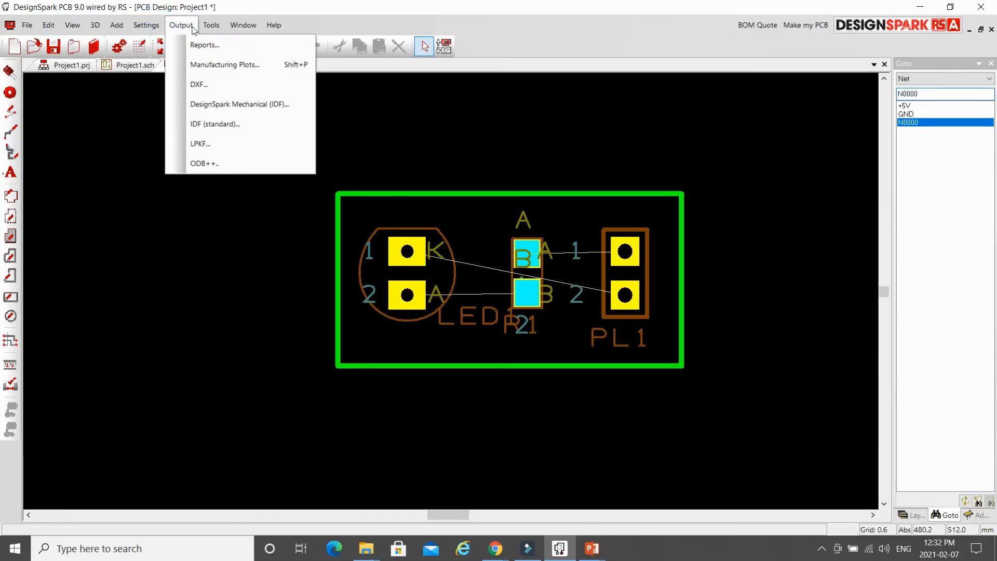
mouse_move(222, 32)
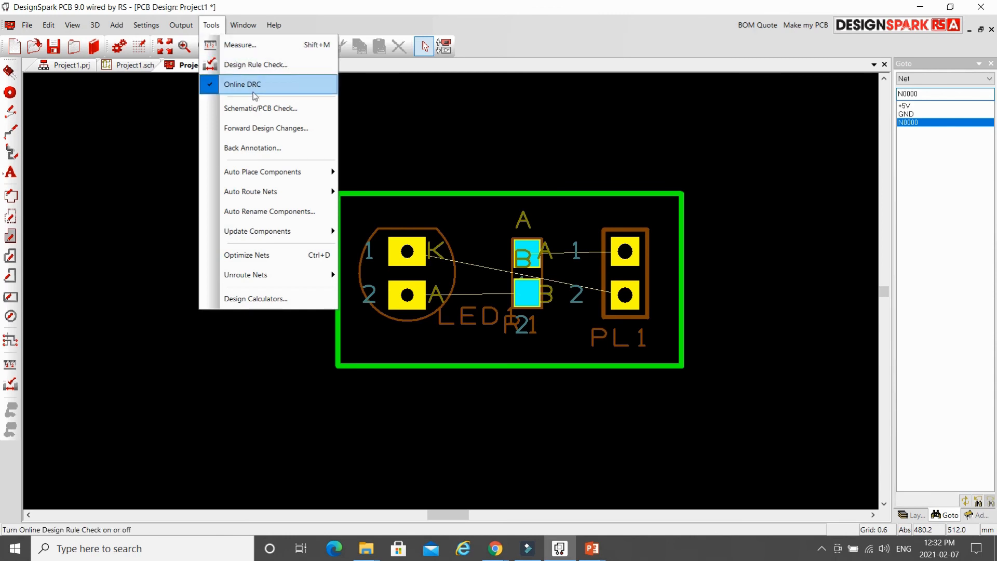
mouse_move(292, 193)
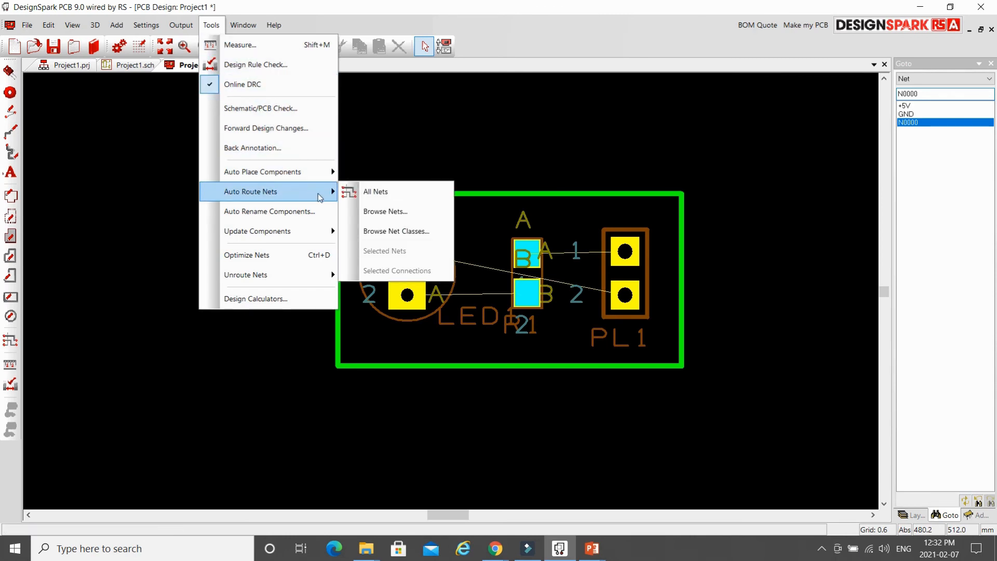
click(419, 195)
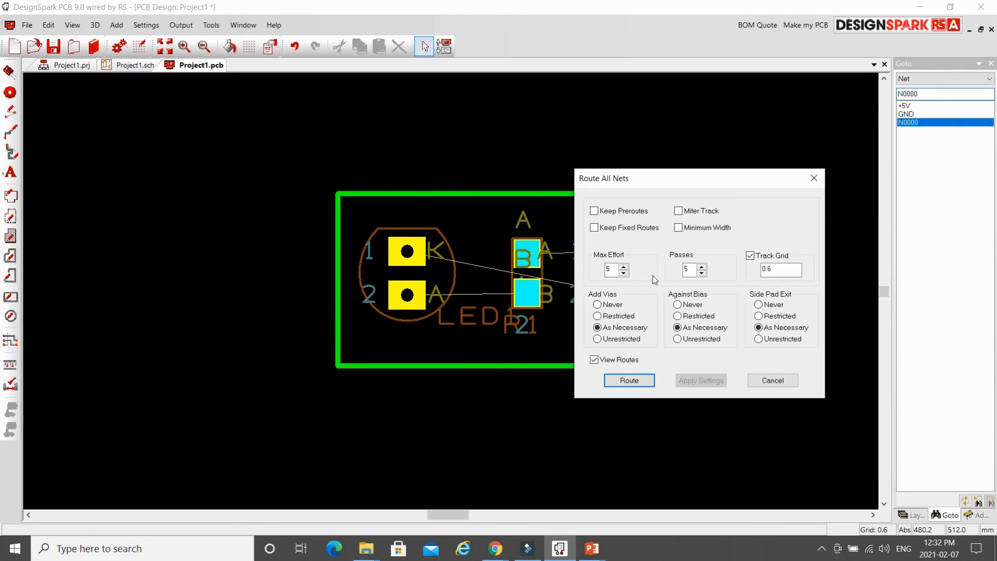
Enable Miter Track with Any Angle mitering and apply the settings.
click(678, 211)
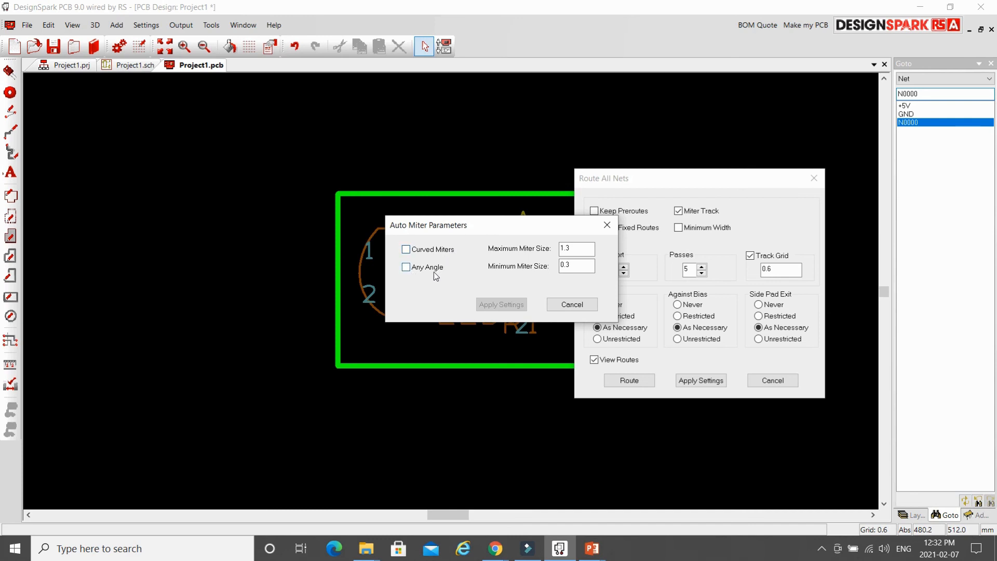
click(407, 270)
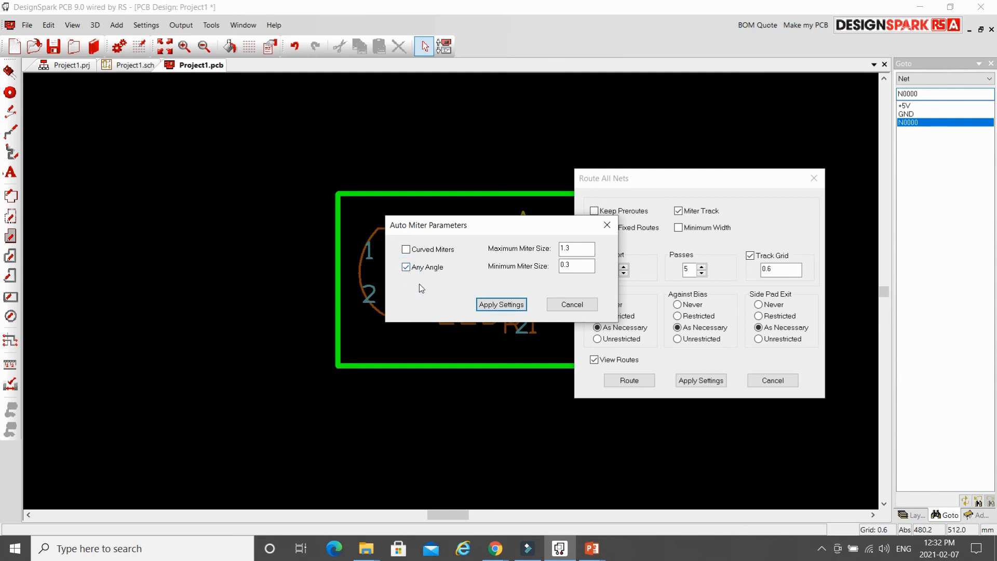
click(507, 305)
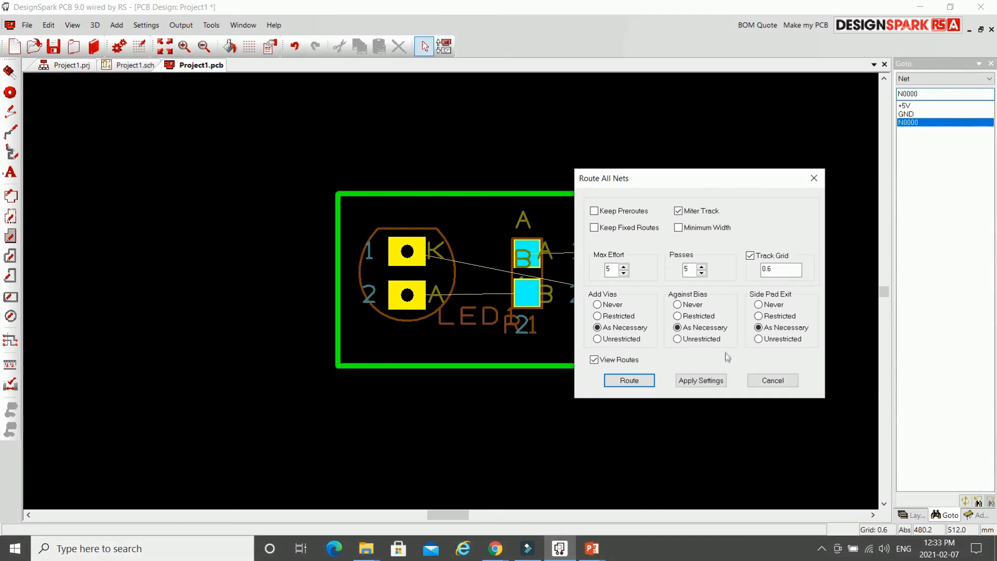
Route all nets, check the 100% completed, no-via results, and close the results box.
click(629, 380)
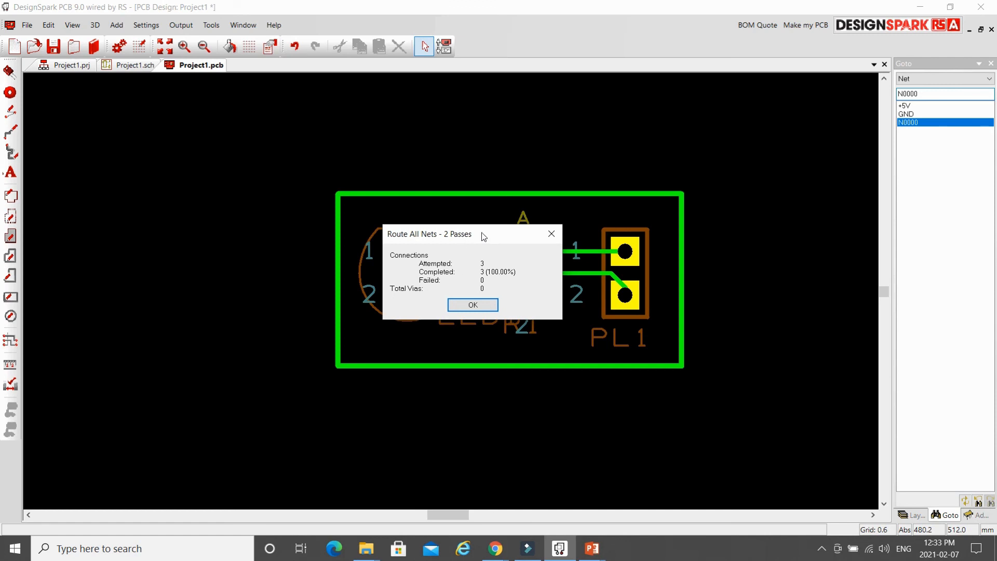
drag(504, 235, 779, 276)
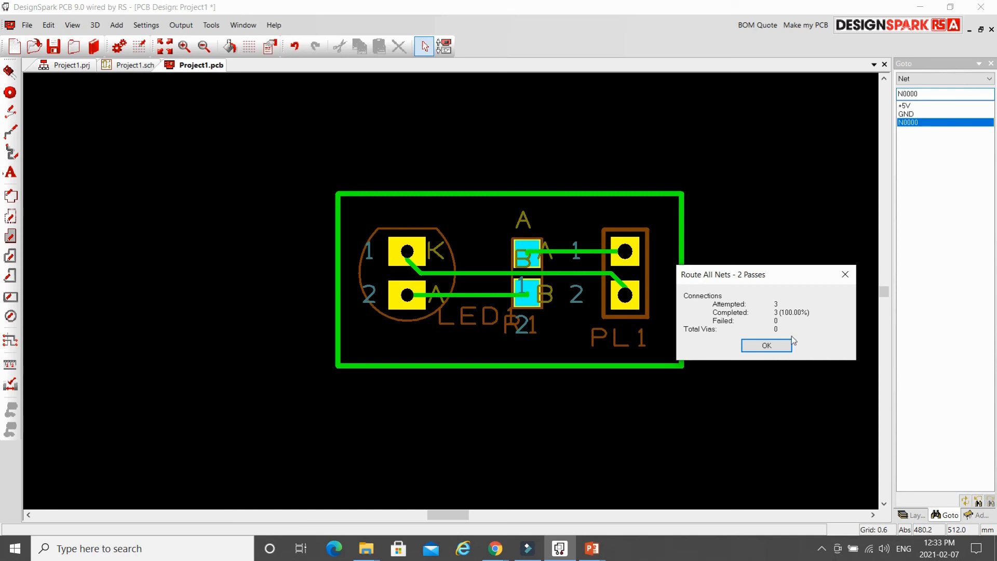
click(776, 347)
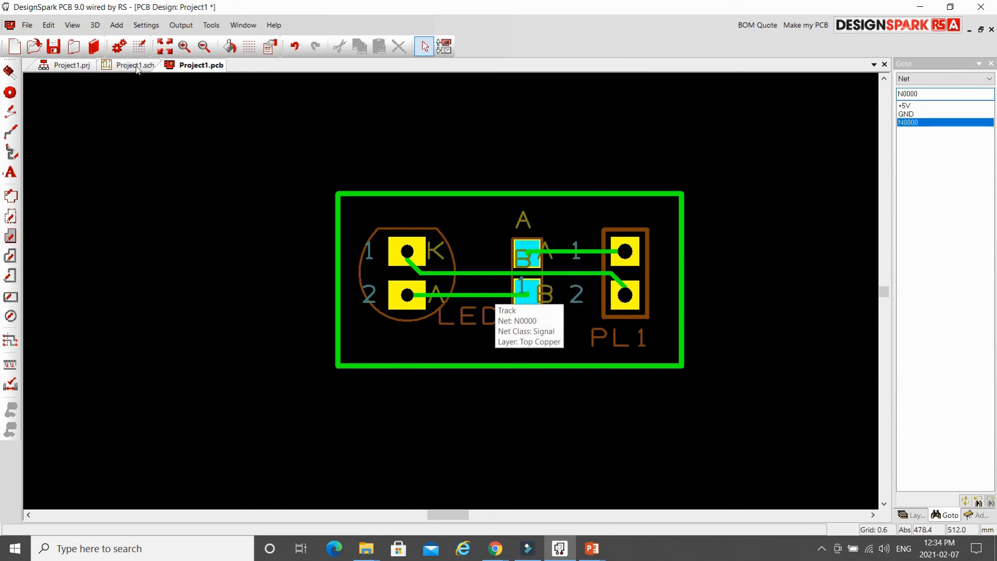
Open the routed board in 3D View from the 3D menu.
click(118, 25)
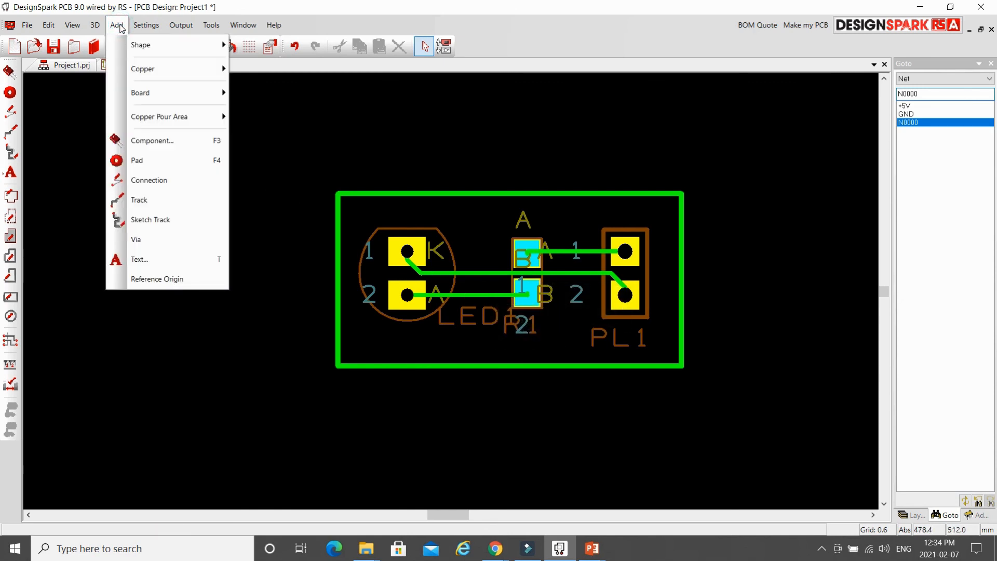
click(118, 26)
click(95, 25)
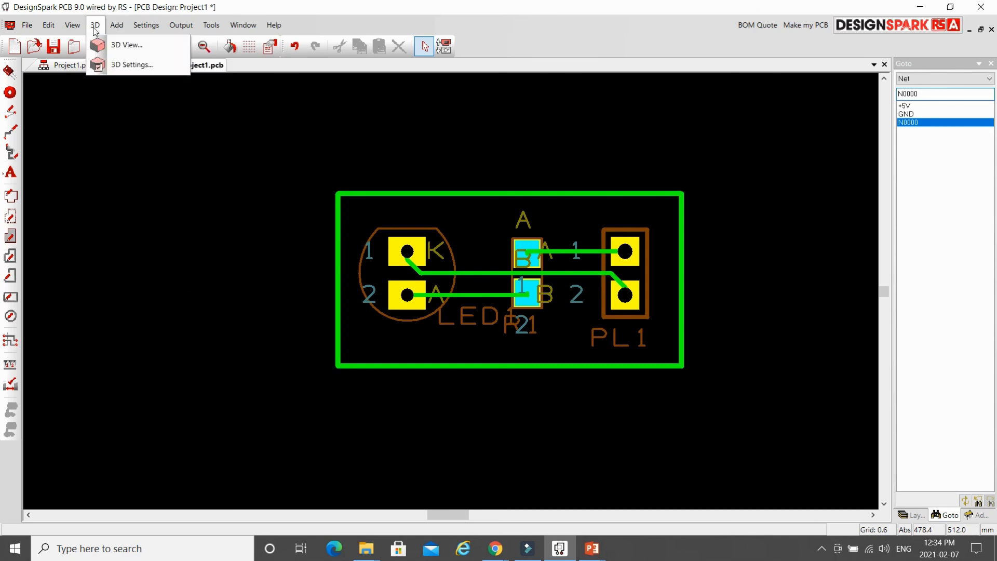
click(121, 46)
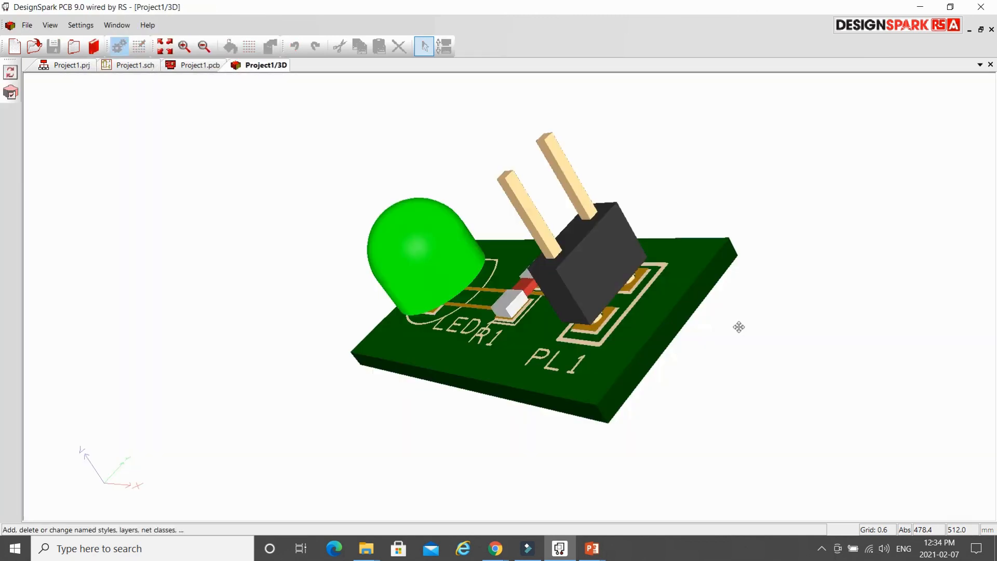
Rotate the 3D board to view its top, then flip it to show the underside pads.
drag(327, 394, 468, 420)
drag(284, 386, 365, 292)
drag(512, 227, 574, 280)
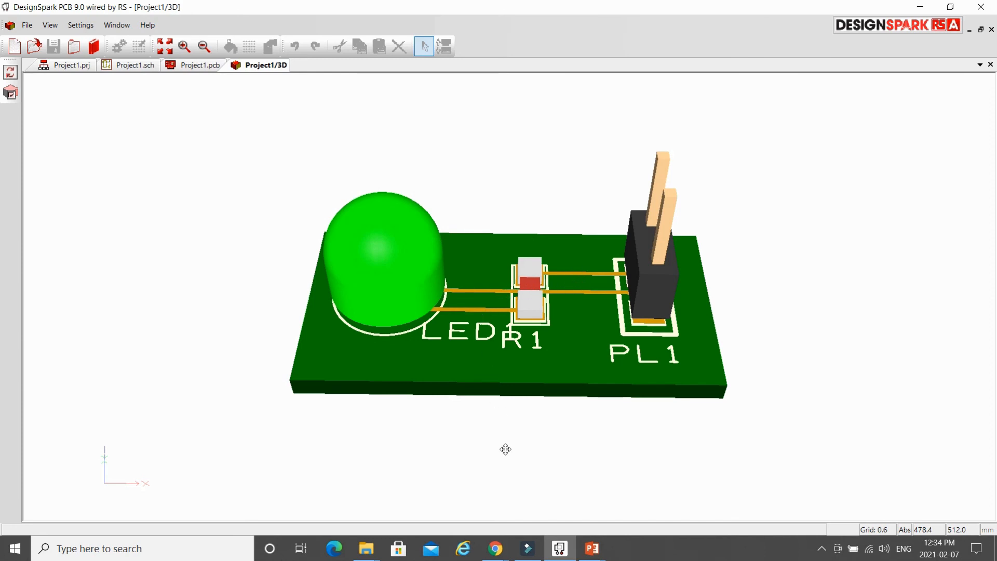
drag(506, 450, 505, 272)
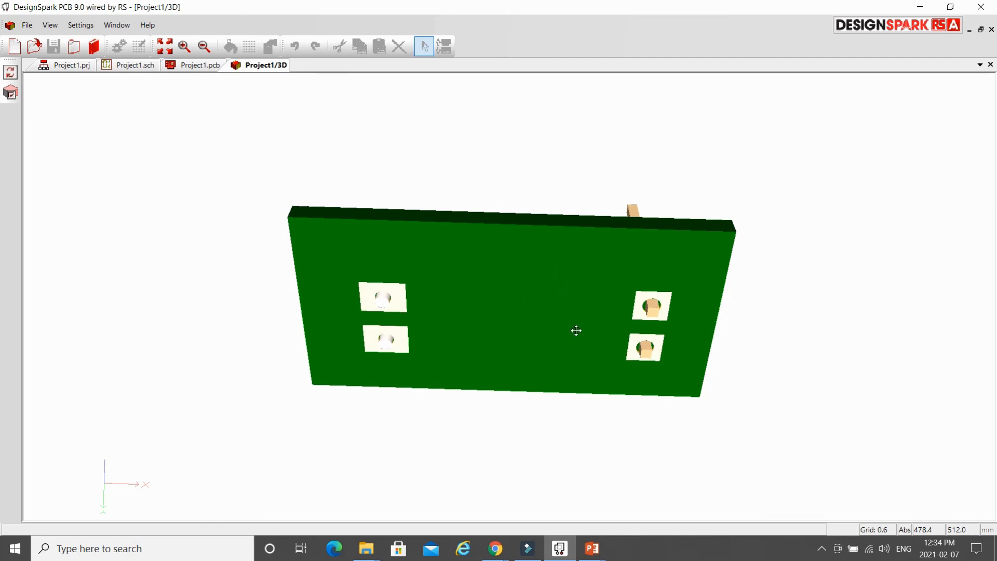
drag(512, 167, 517, 347)
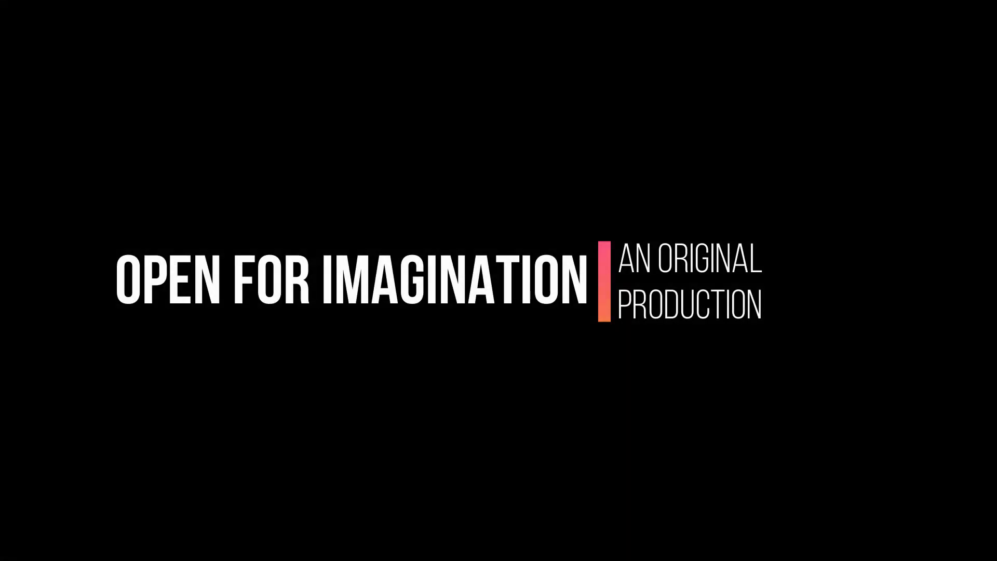